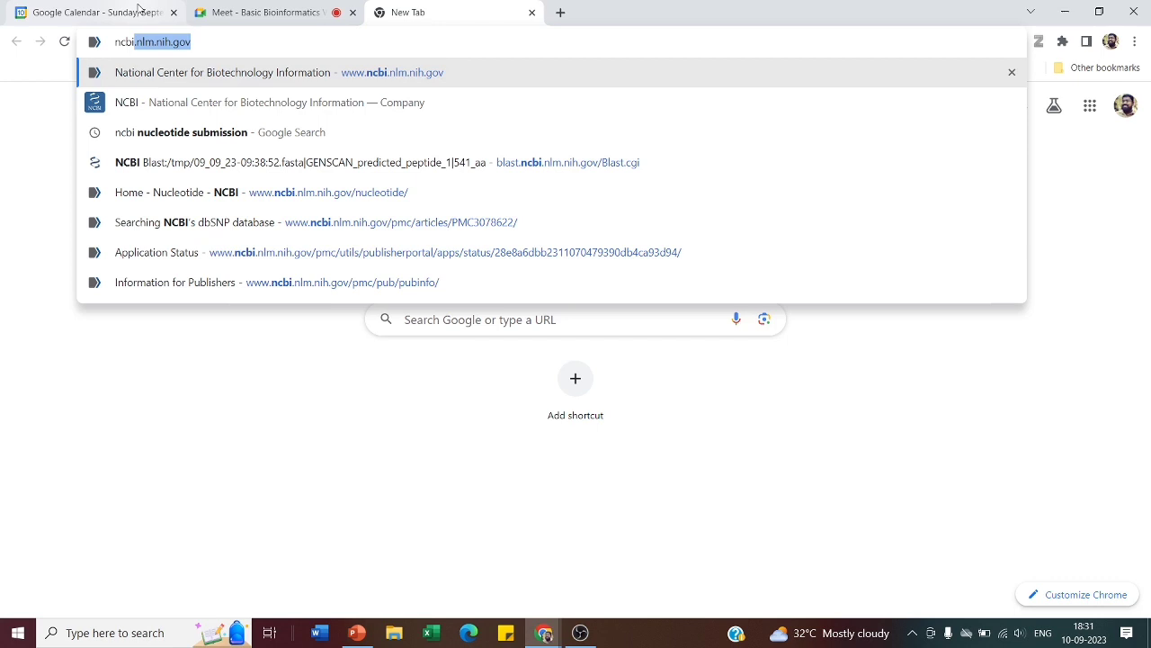
Step: Turn off the camera in the Google Meet call and return to the NCBI home page
click(270, 12)
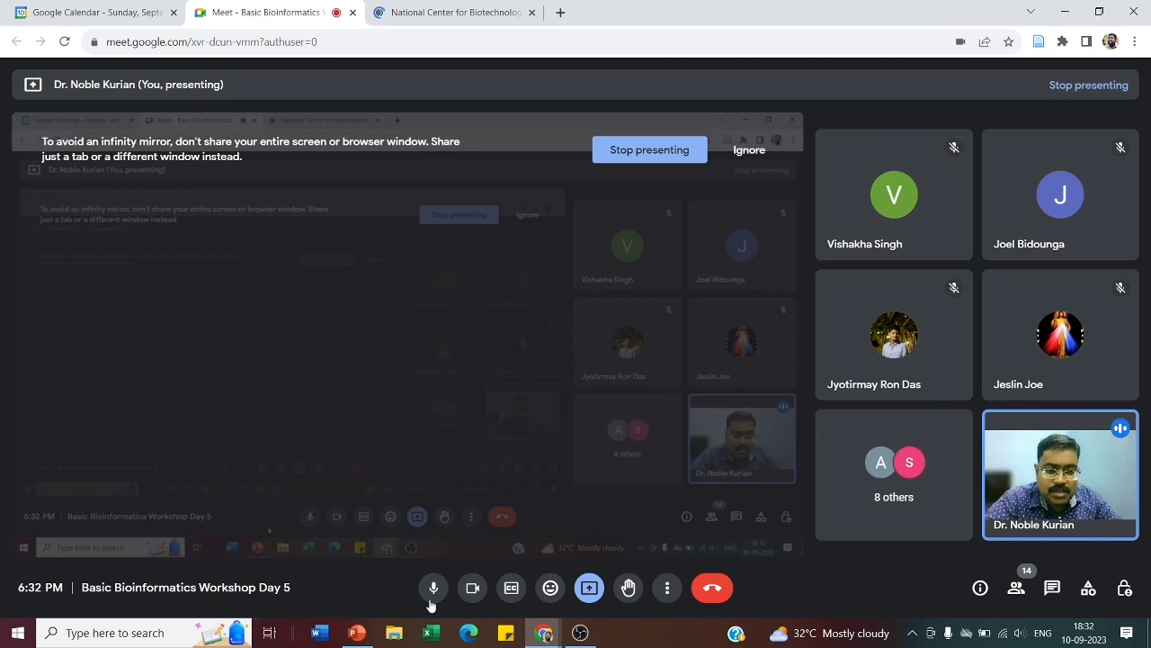
click(472, 587)
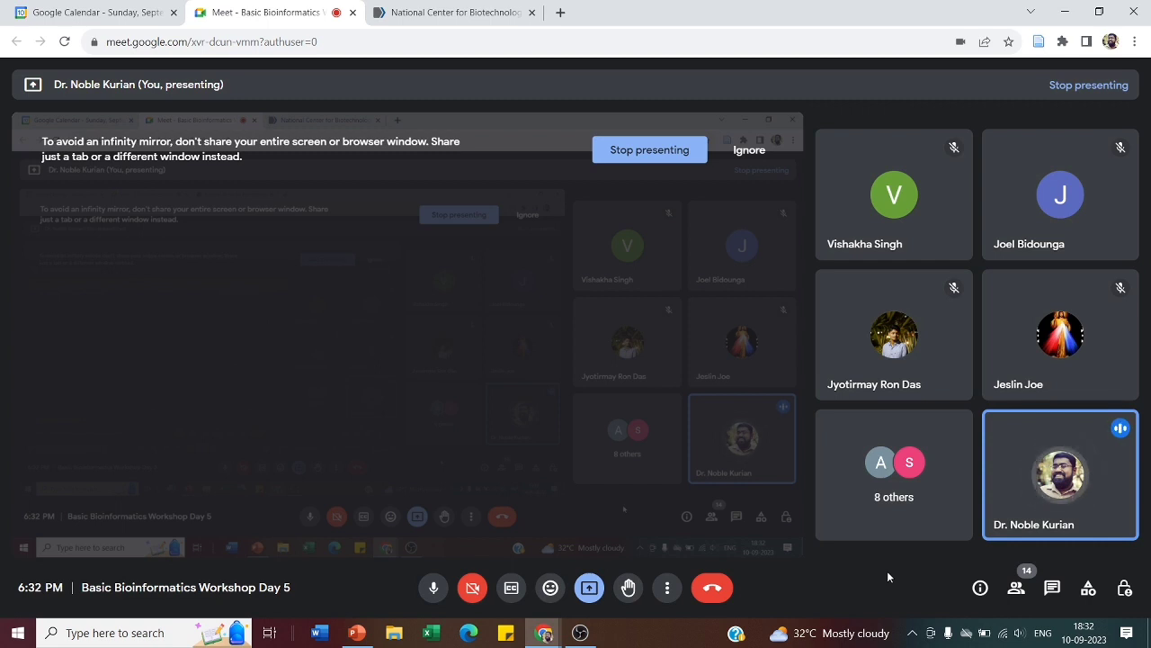
click(437, 15)
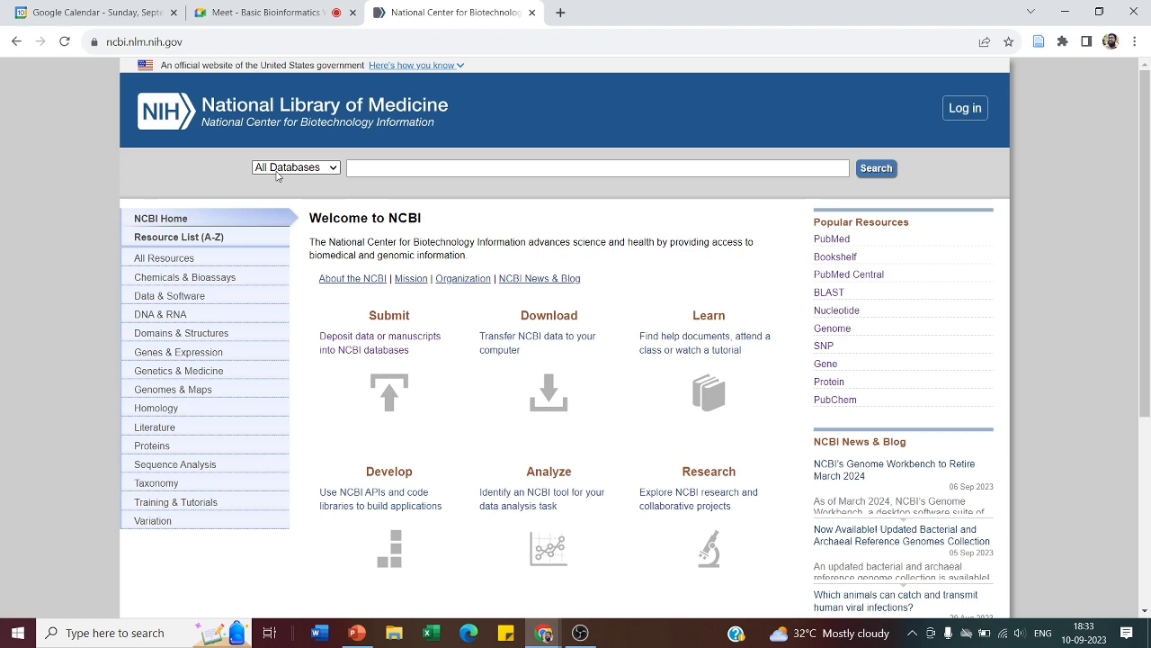
Step: Search the NCBI Nucleotide database for "trypsin"
click(289, 168)
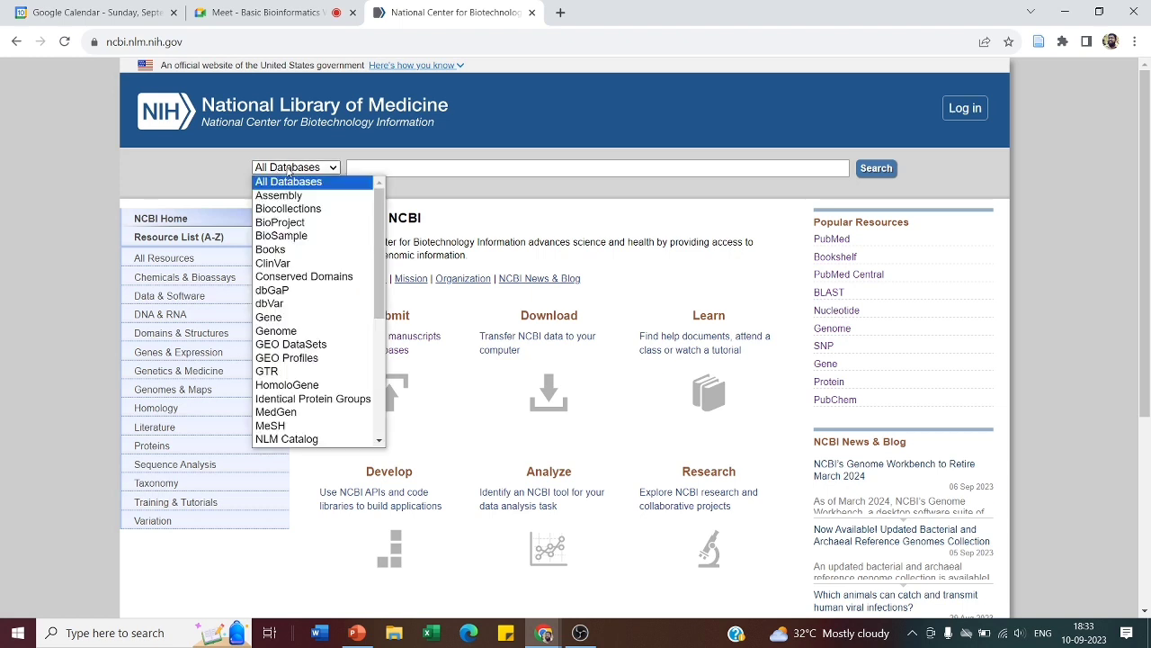
scroll(308, 291, down, 6)
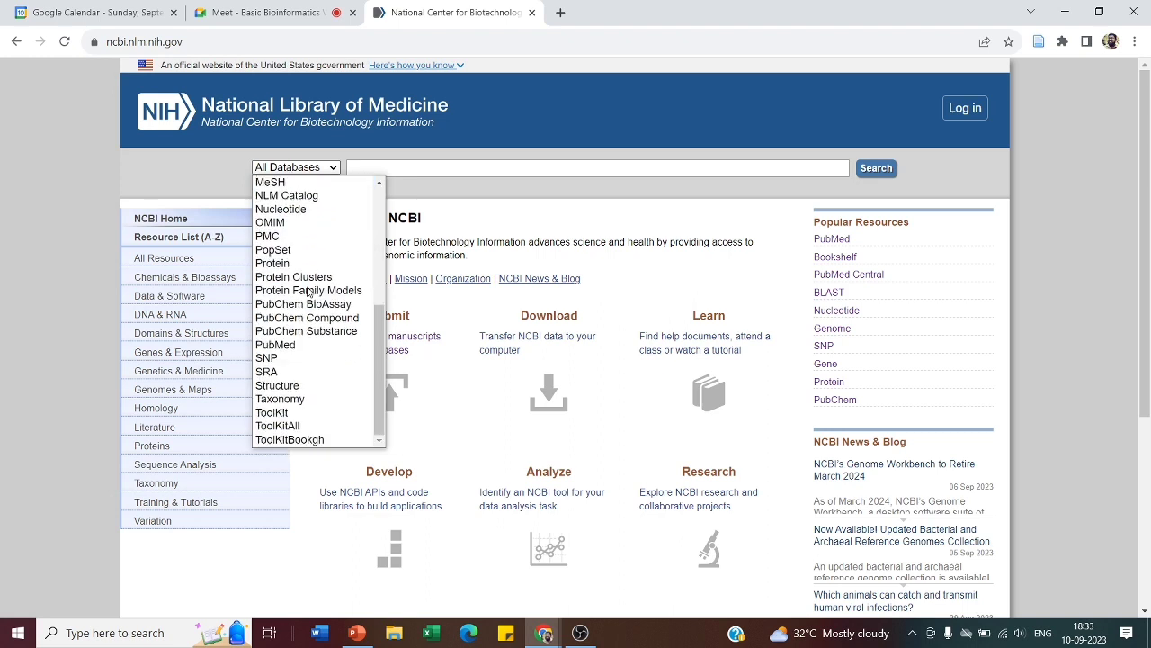
scroll(313, 272, up, 3)
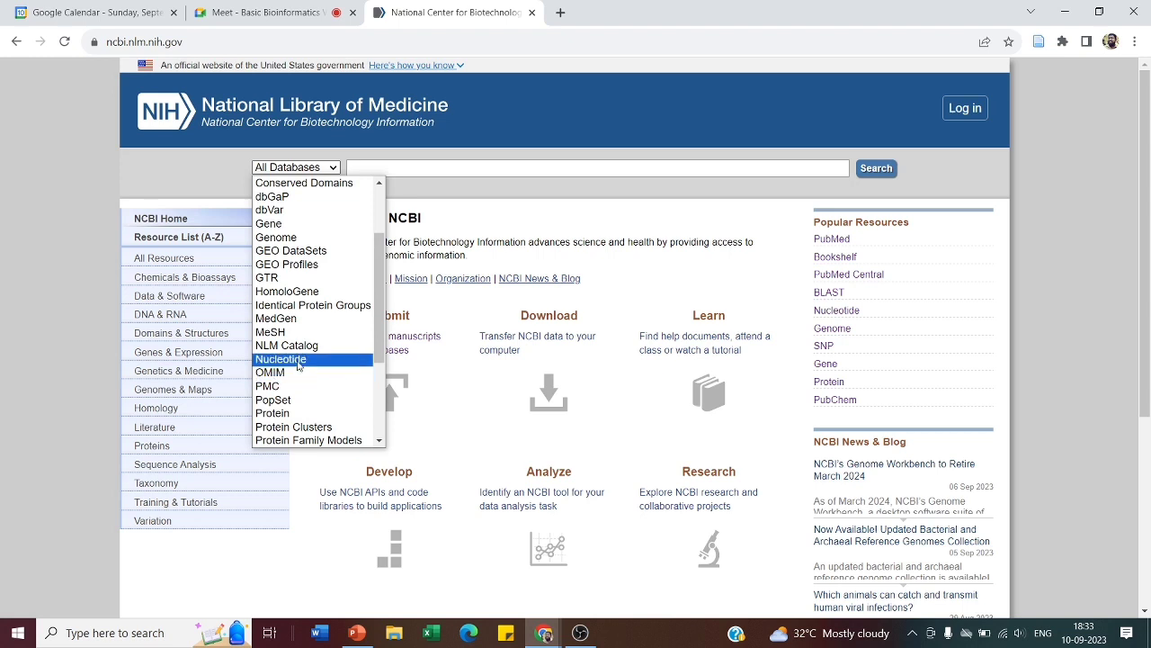
click(298, 359)
click(364, 166)
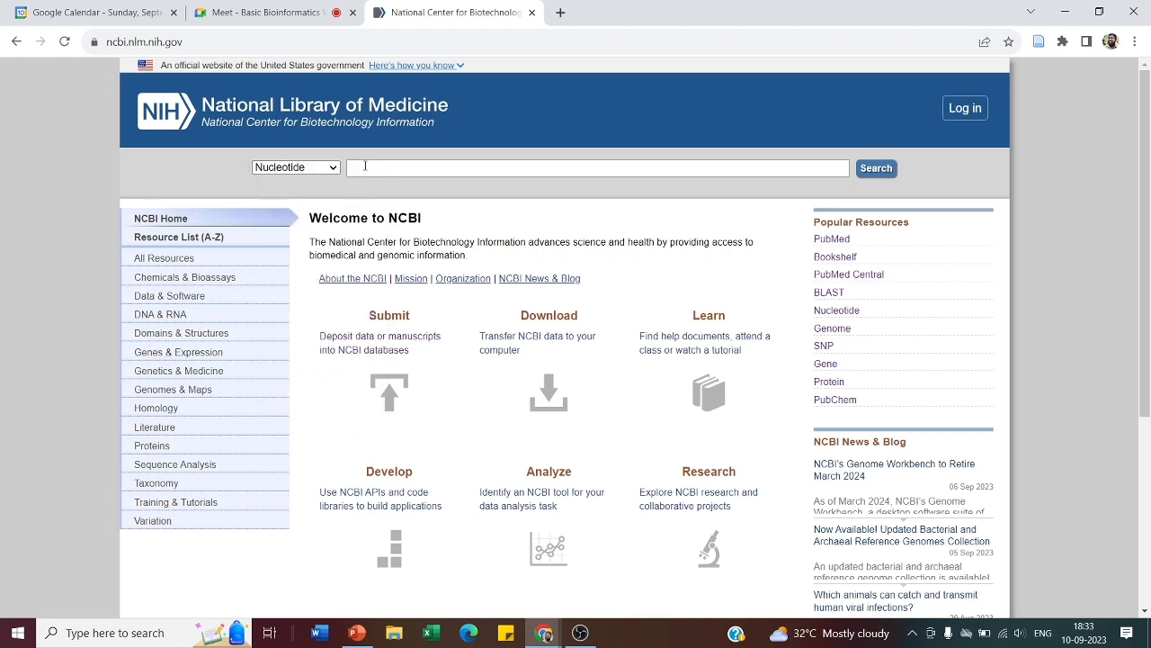
text(trypsin)
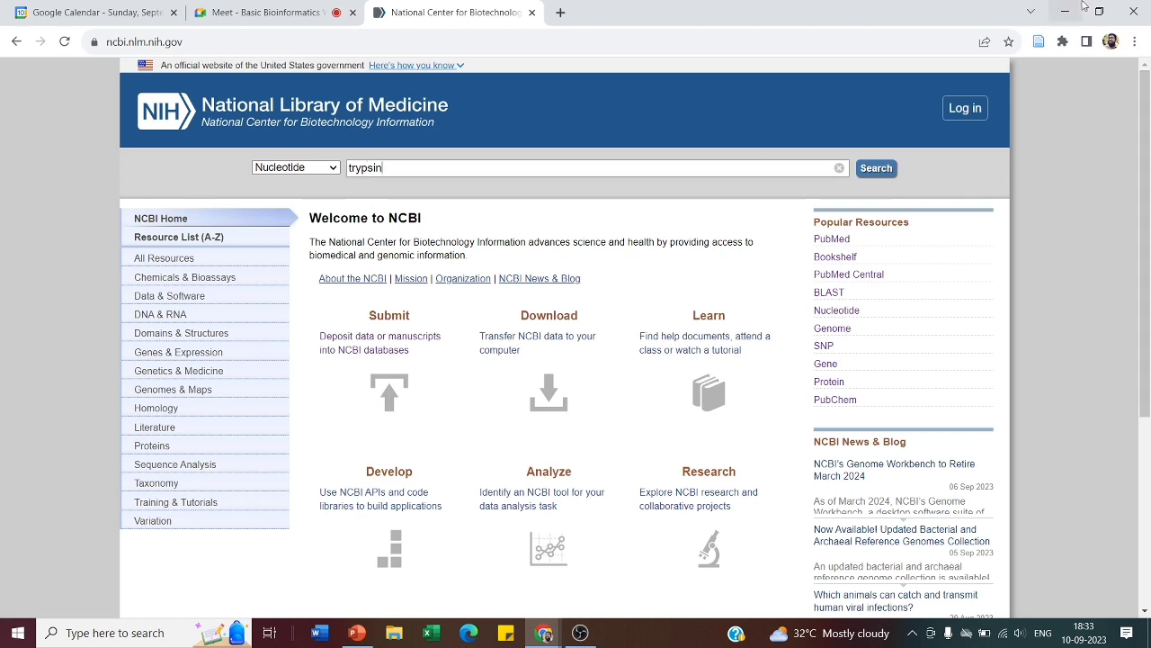
click(875, 169)
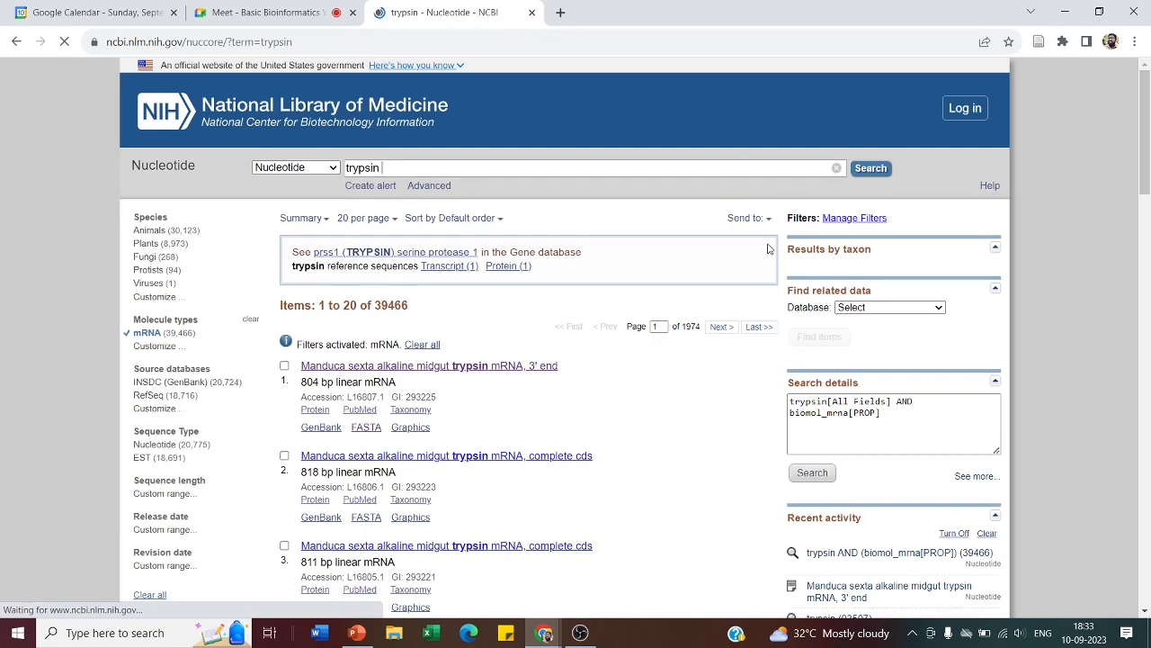
Step: Open the "Manduca sexta alkaline midgut trypsin mRNA, 3' end" record and display its sequence in FASTA format
scroll(475, 355, down, 2)
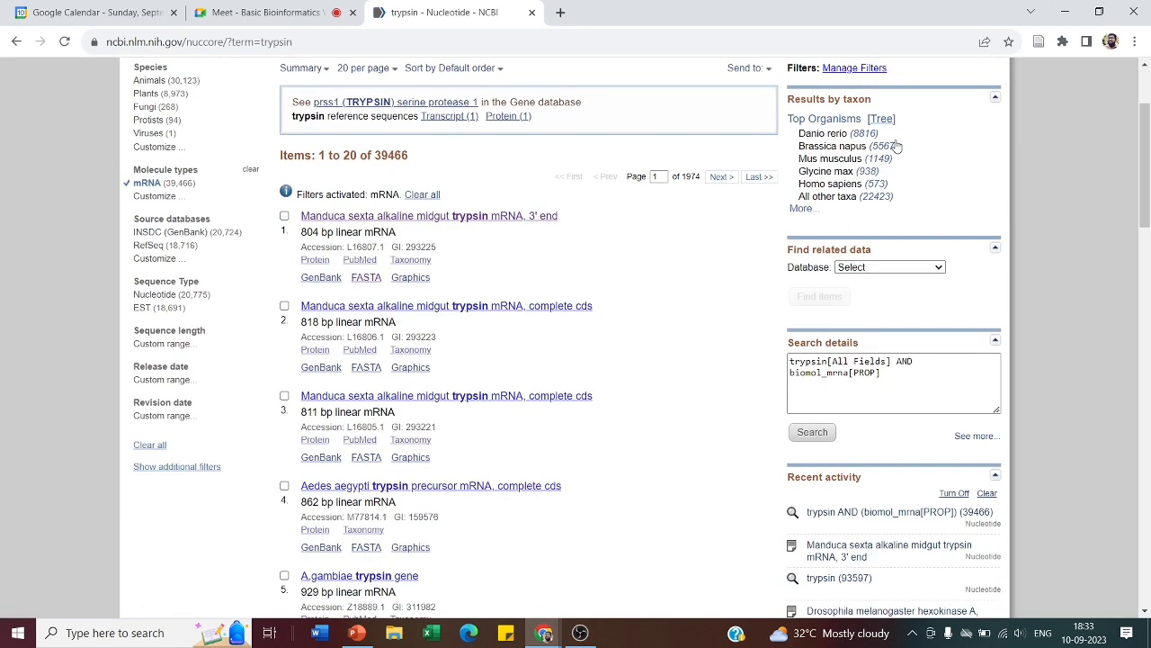
click(504, 217)
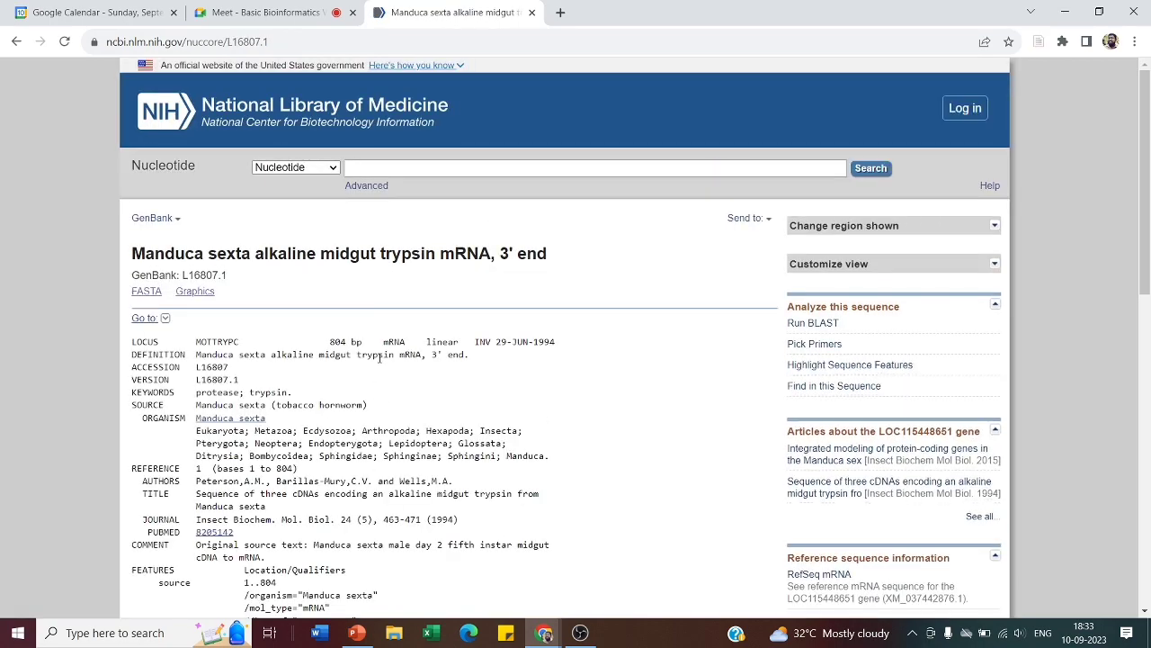
scroll(414, 383, down, 4)
scroll(270, 342, up, 3)
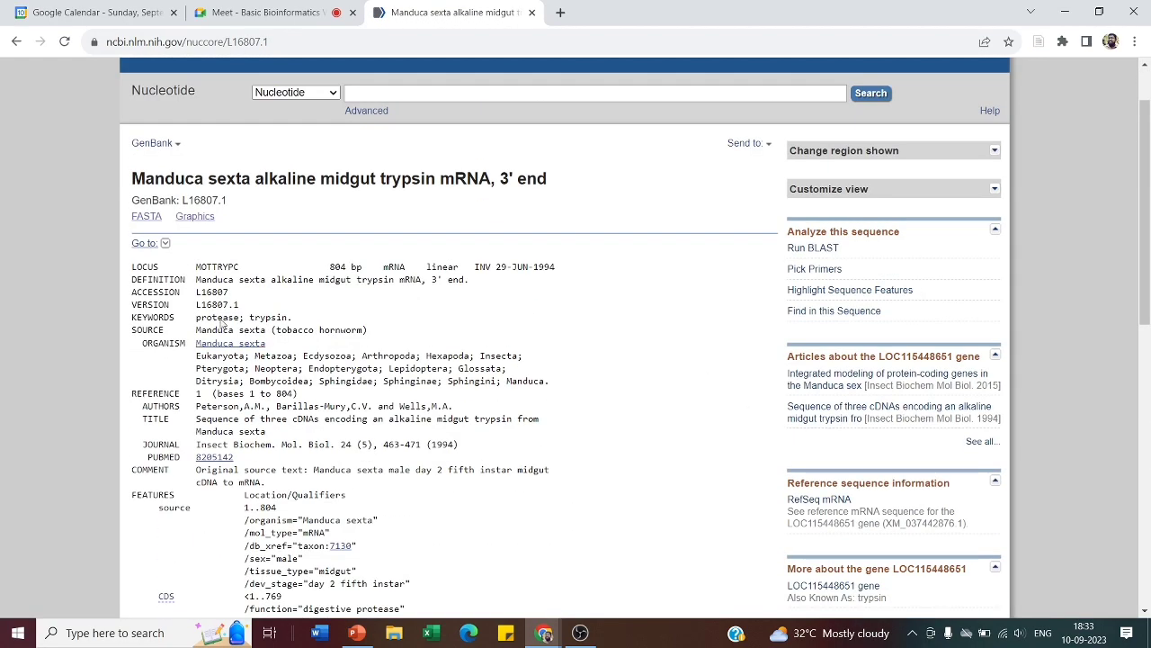
click(147, 217)
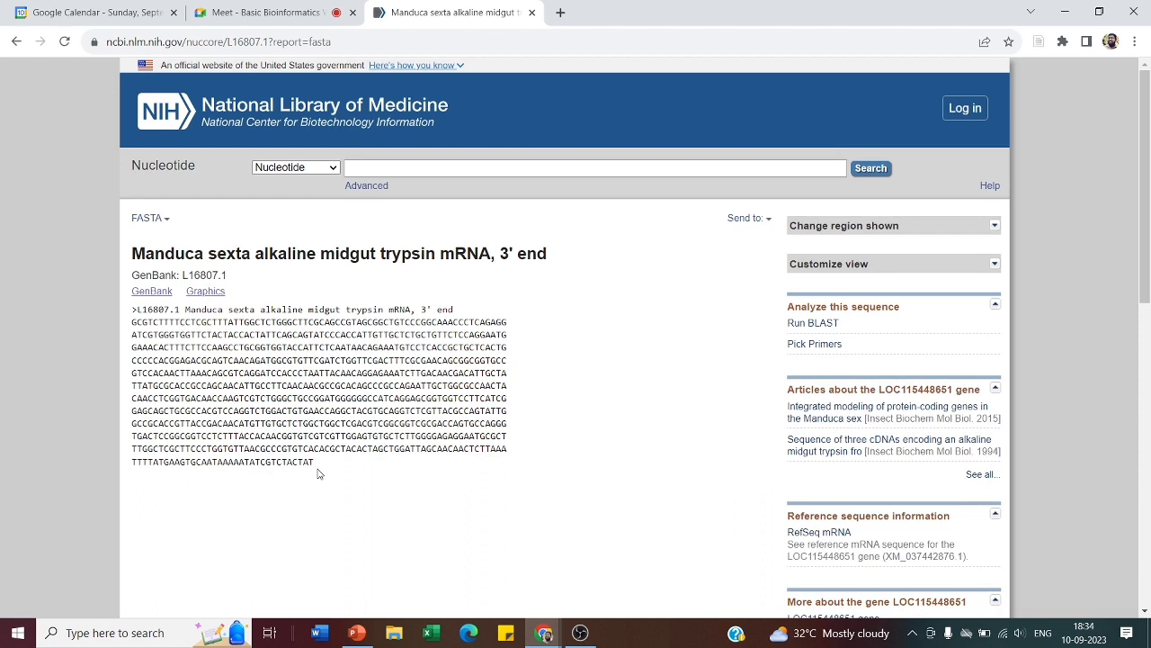
Step: Copy the complete FASTA sequence of L16807.1 including its header line, and open a new browser tab
drag(318, 470, 126, 315)
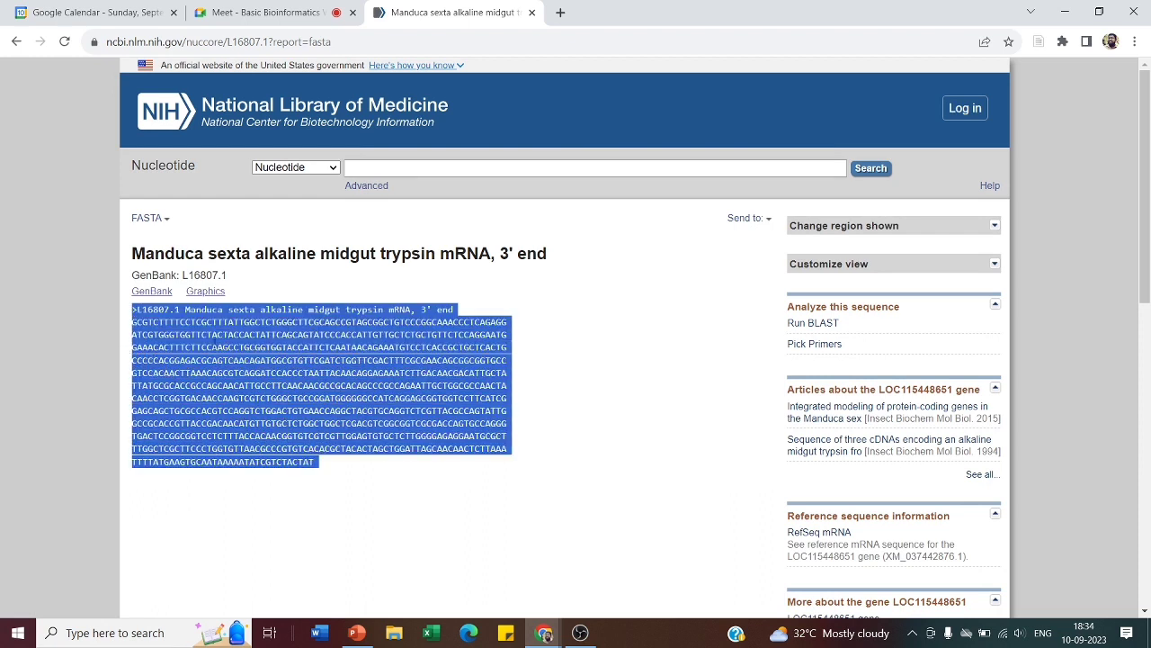
right_click(215, 345)
click(259, 354)
click(558, 13)
Step: Return to the trypsin FASTA record and examine short stretches throughout the sequence as possible restriction enzyme cut sites
click(431, 13)
click(521, 393)
drag(237, 332, 284, 334)
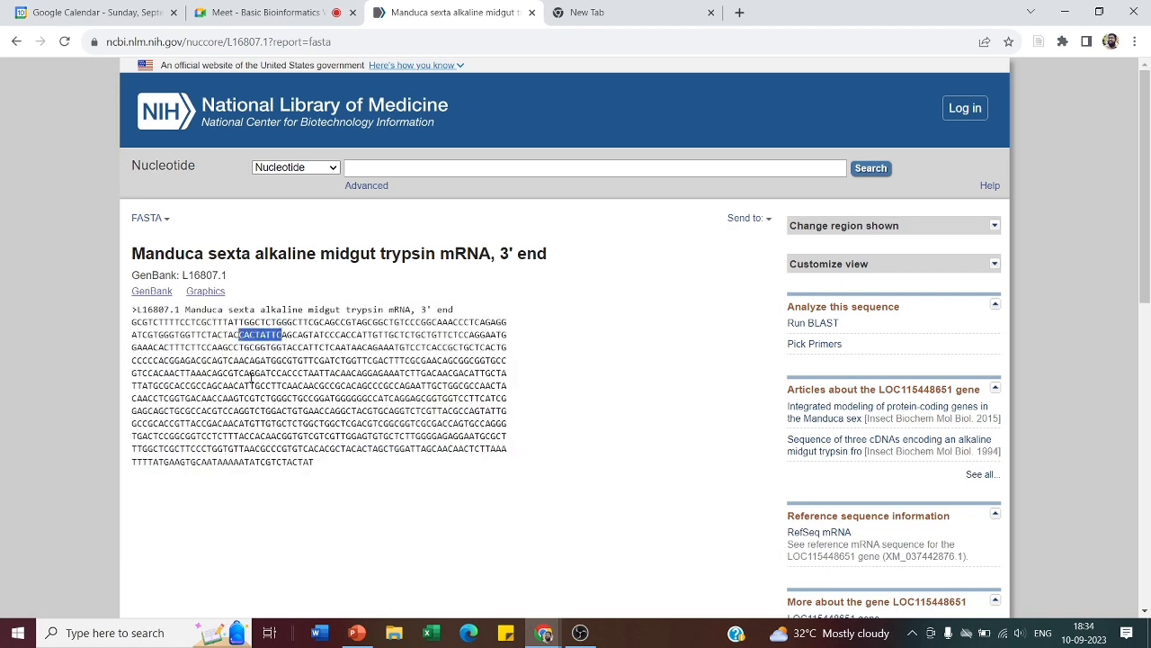
drag(249, 373, 368, 386)
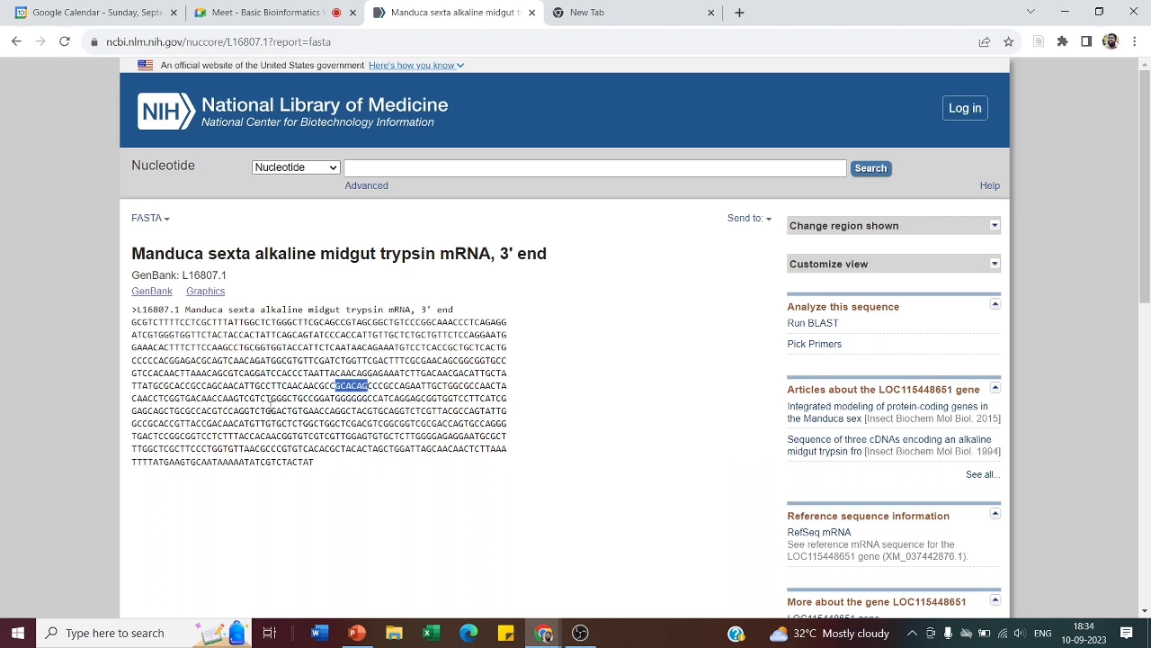
drag(223, 411, 255, 412)
drag(351, 411, 393, 412)
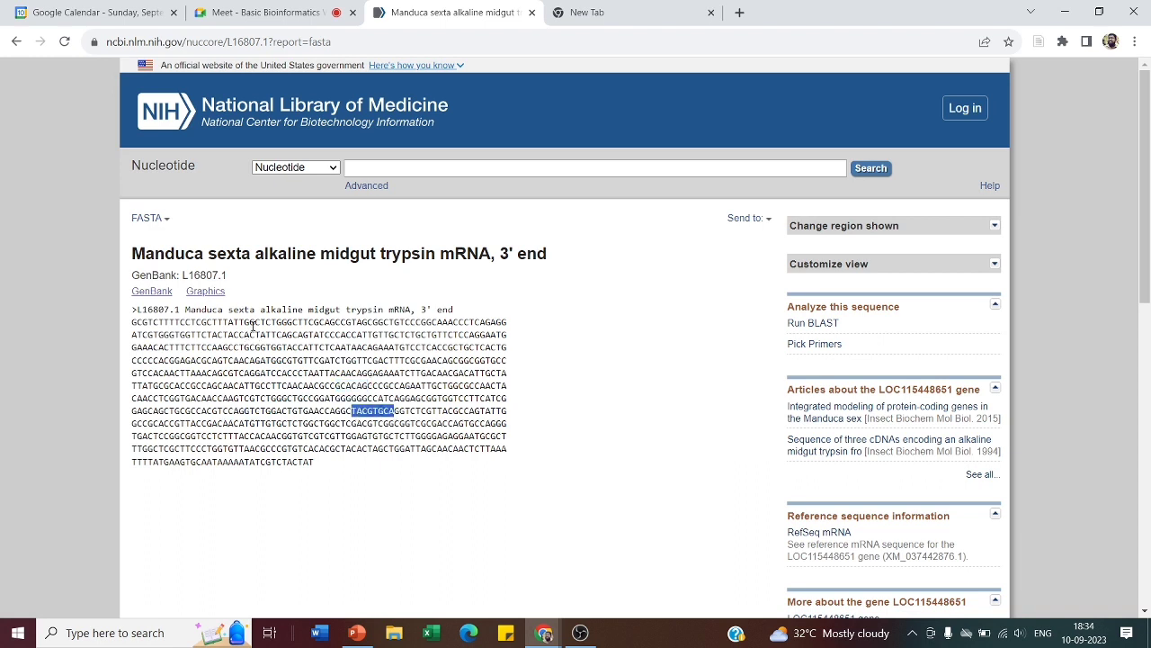
drag(253, 325, 255, 372)
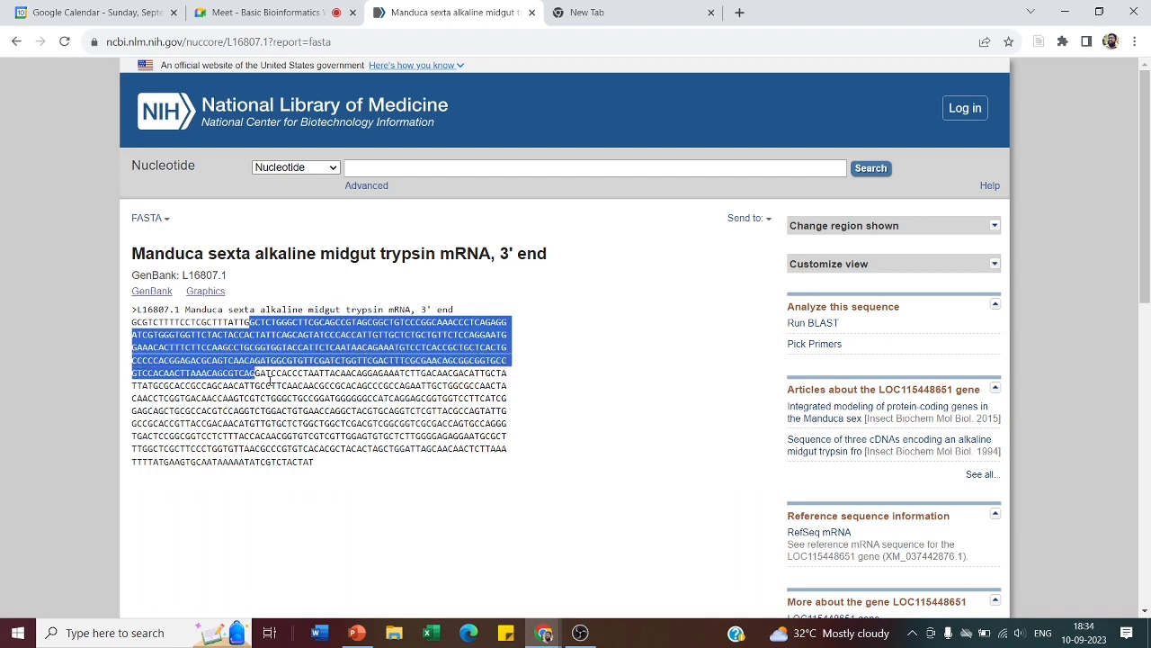
drag(271, 437, 295, 438)
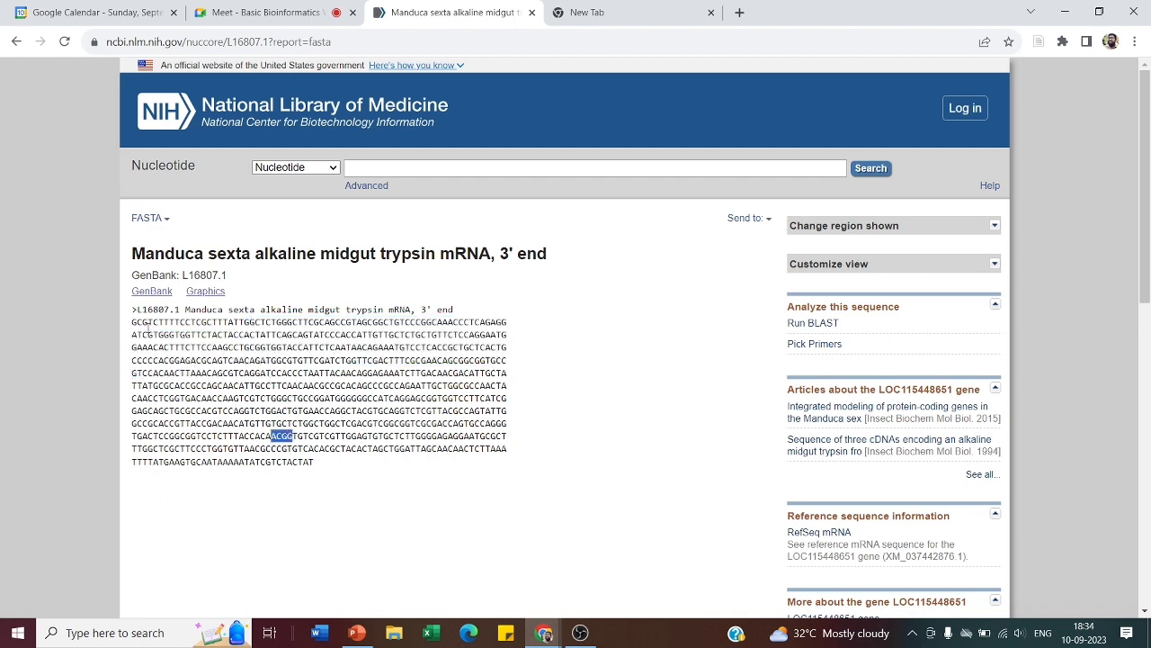
drag(133, 324, 171, 321)
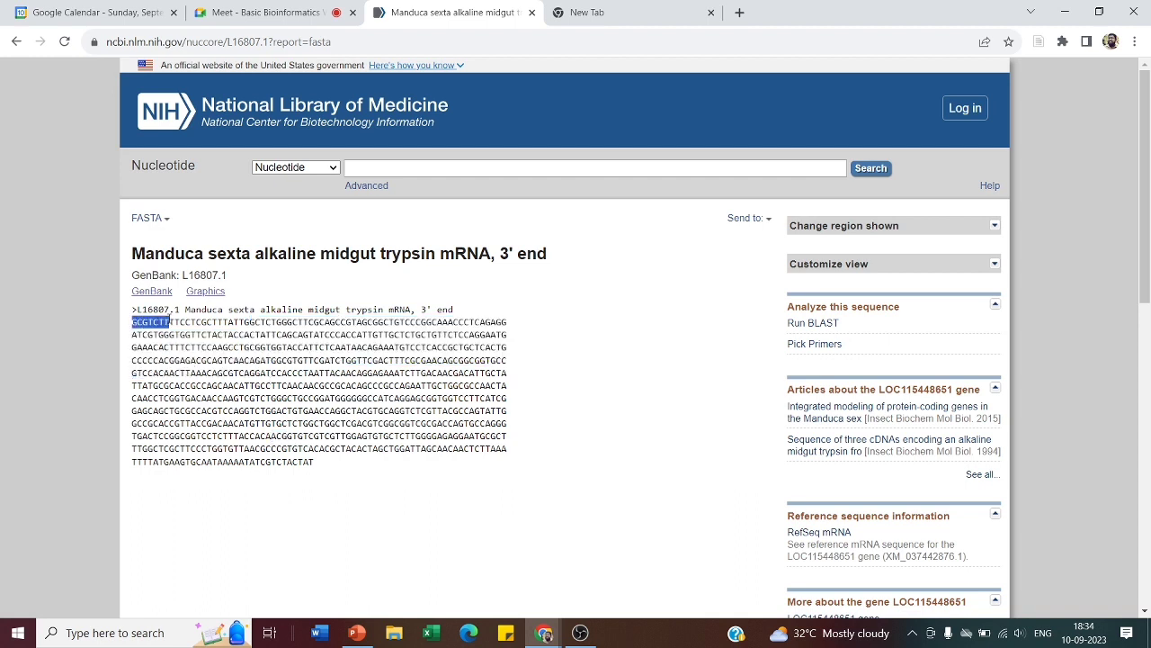
drag(278, 465, 315, 464)
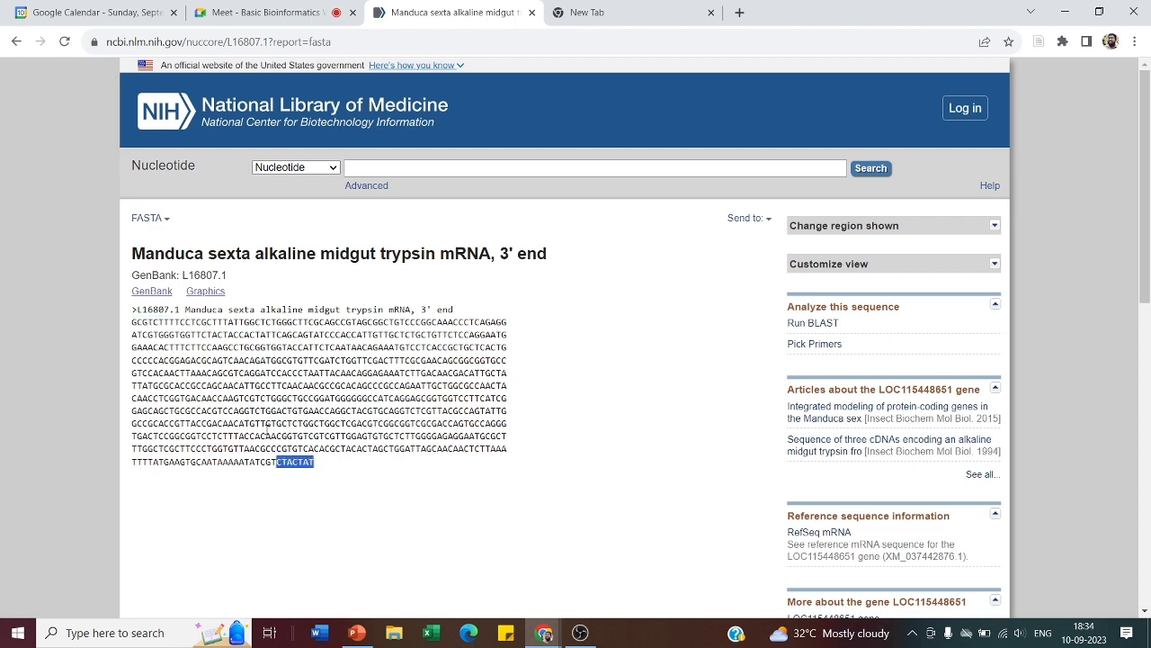
drag(185, 309, 363, 436)
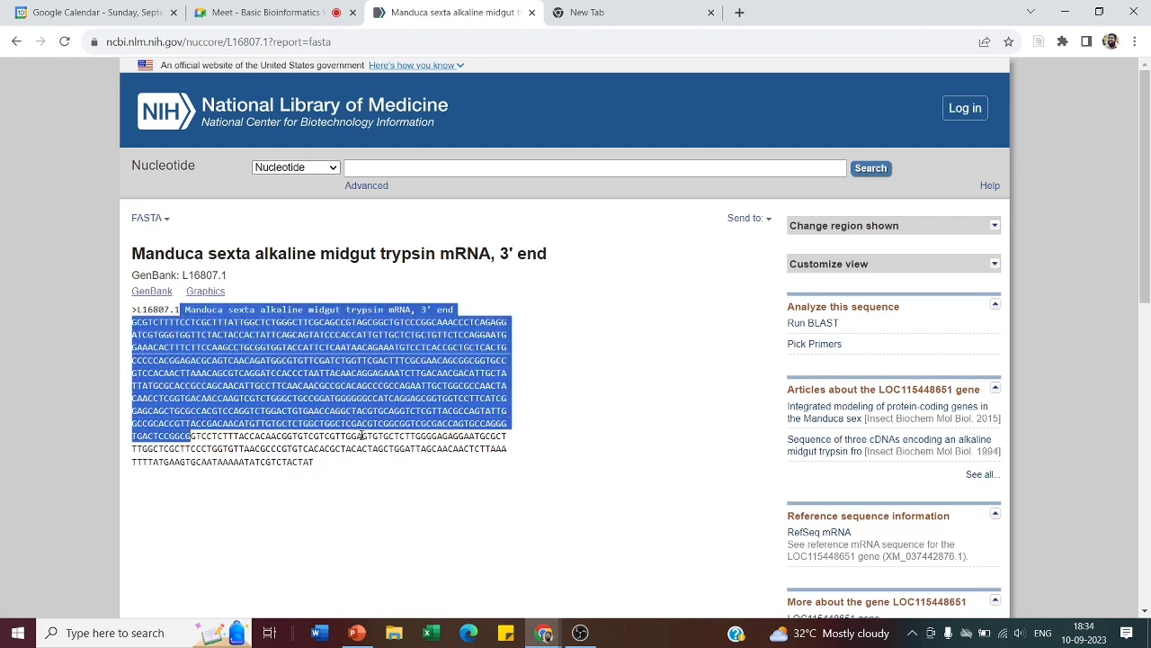
click(363, 435)
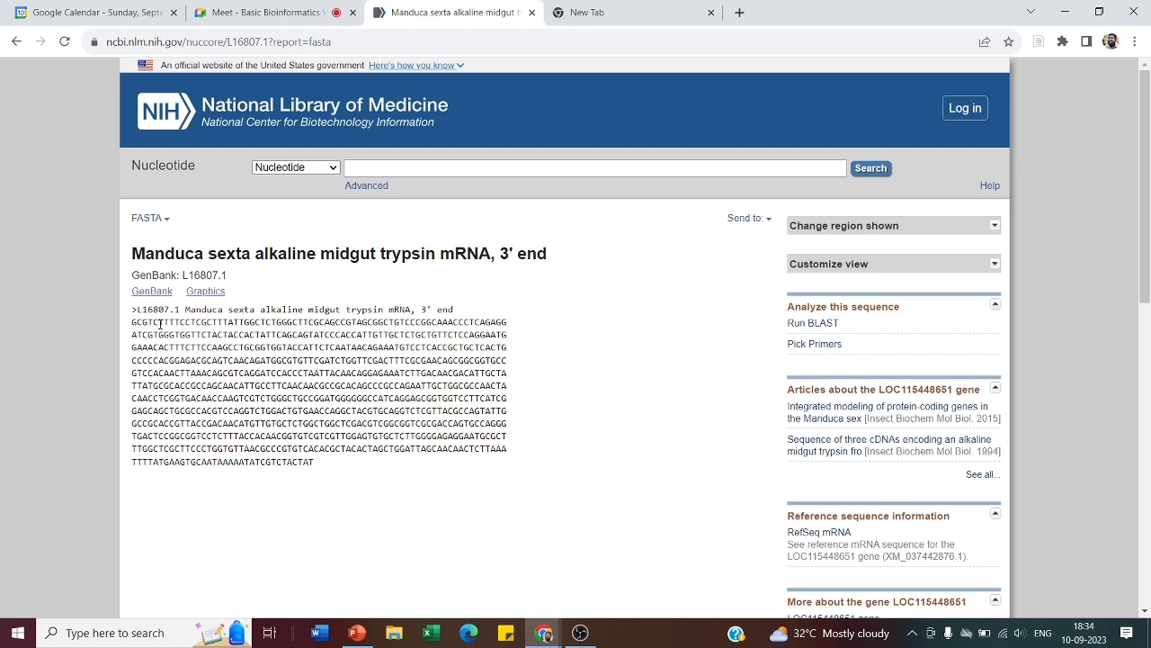
drag(165, 333, 135, 358)
drag(227, 398, 246, 394)
drag(347, 359, 374, 348)
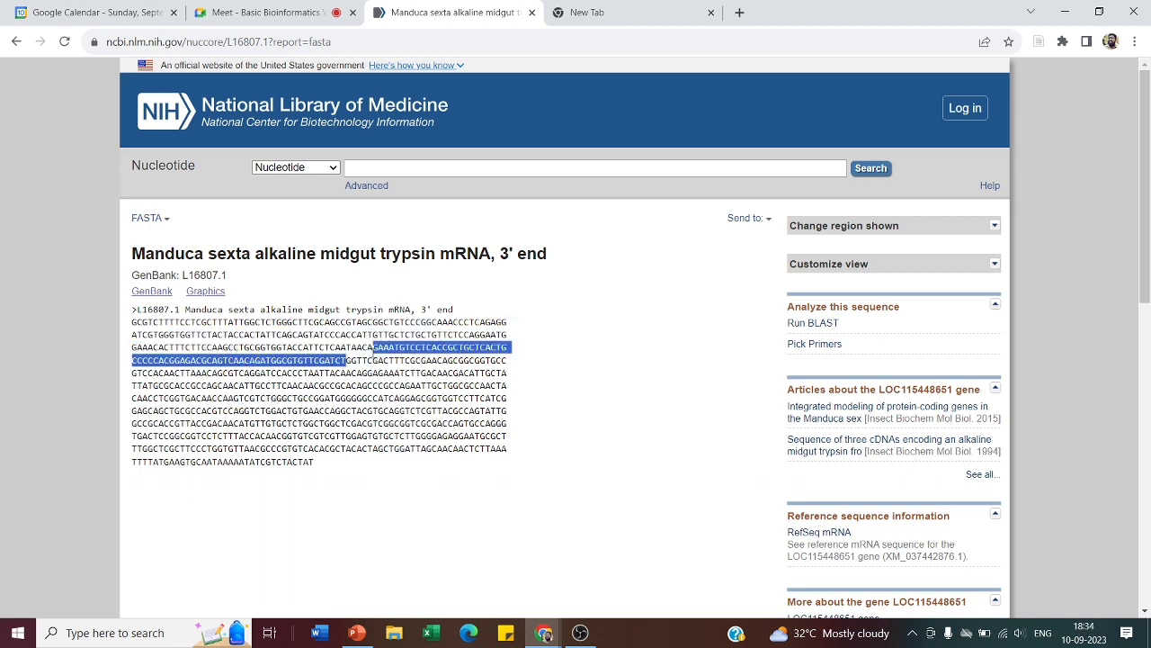
click(250, 387)
drag(217, 362, 299, 400)
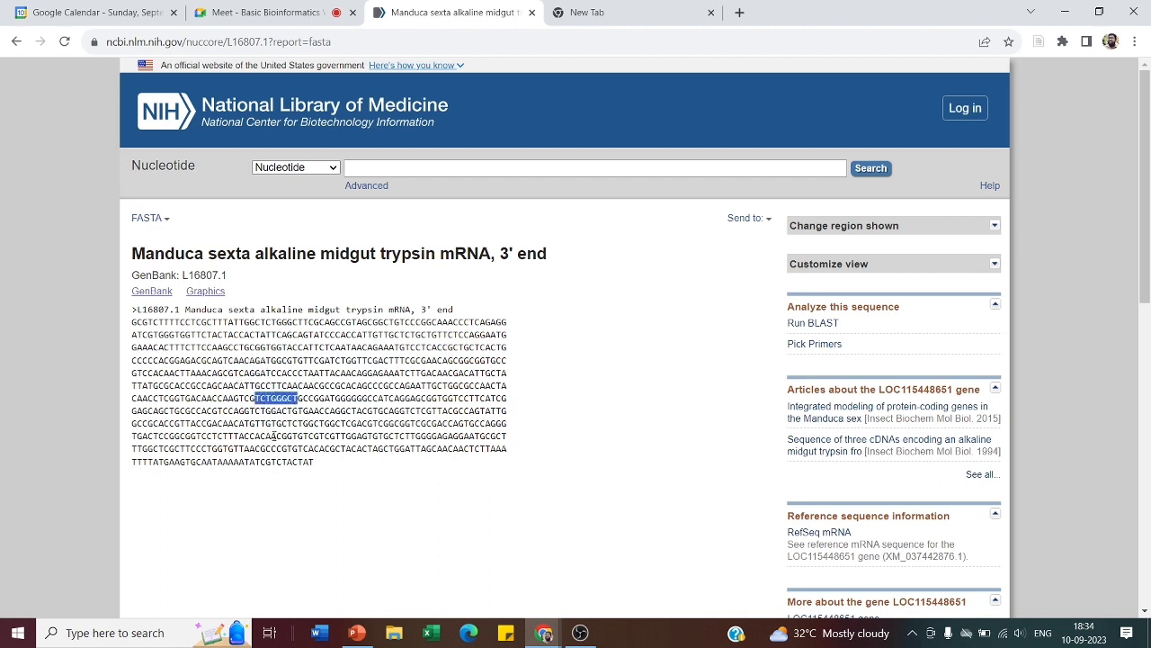
drag(266, 448, 295, 448)
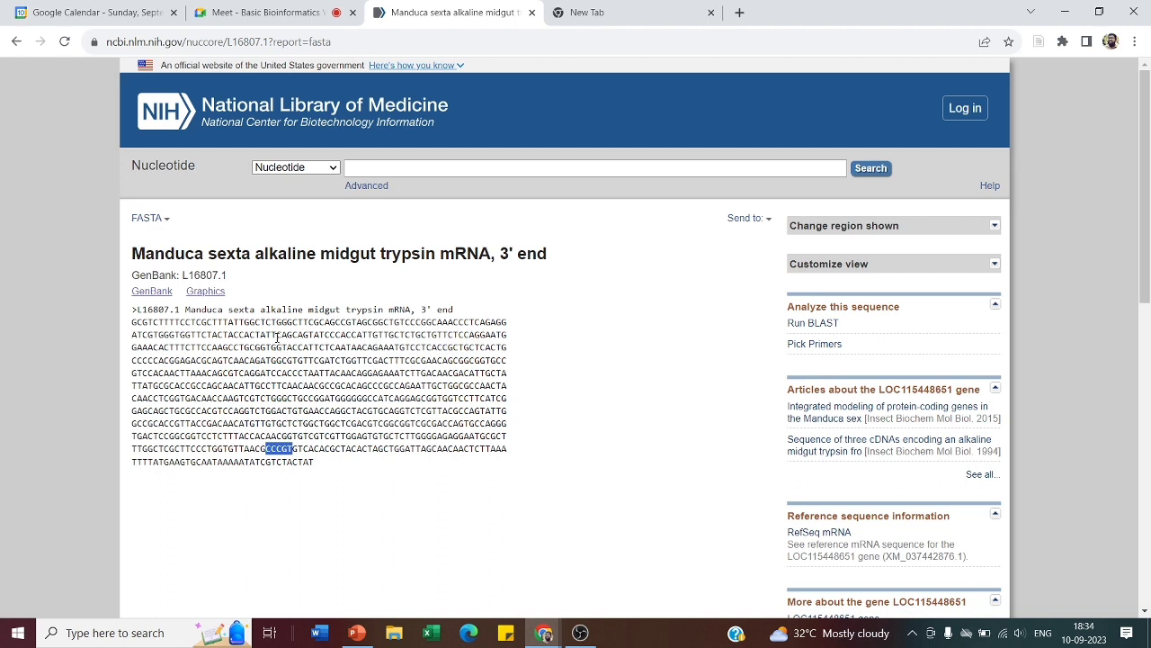
drag(238, 335, 310, 335)
drag(298, 385, 376, 411)
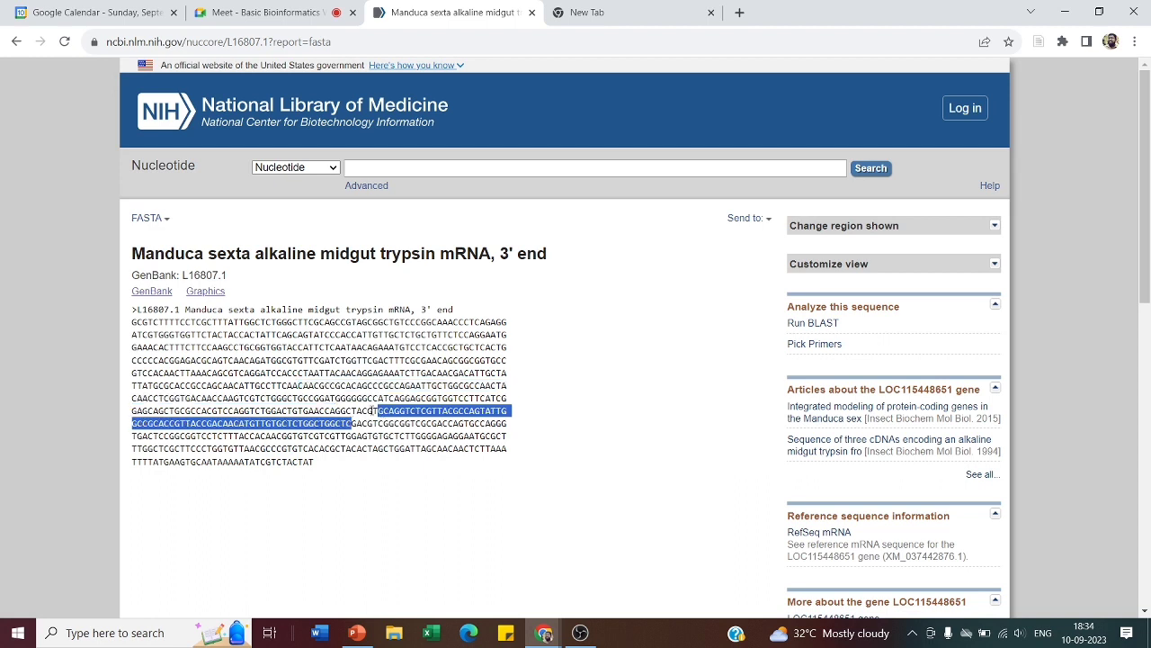
click(311, 336)
drag(221, 335, 241, 335)
drag(238, 385, 259, 385)
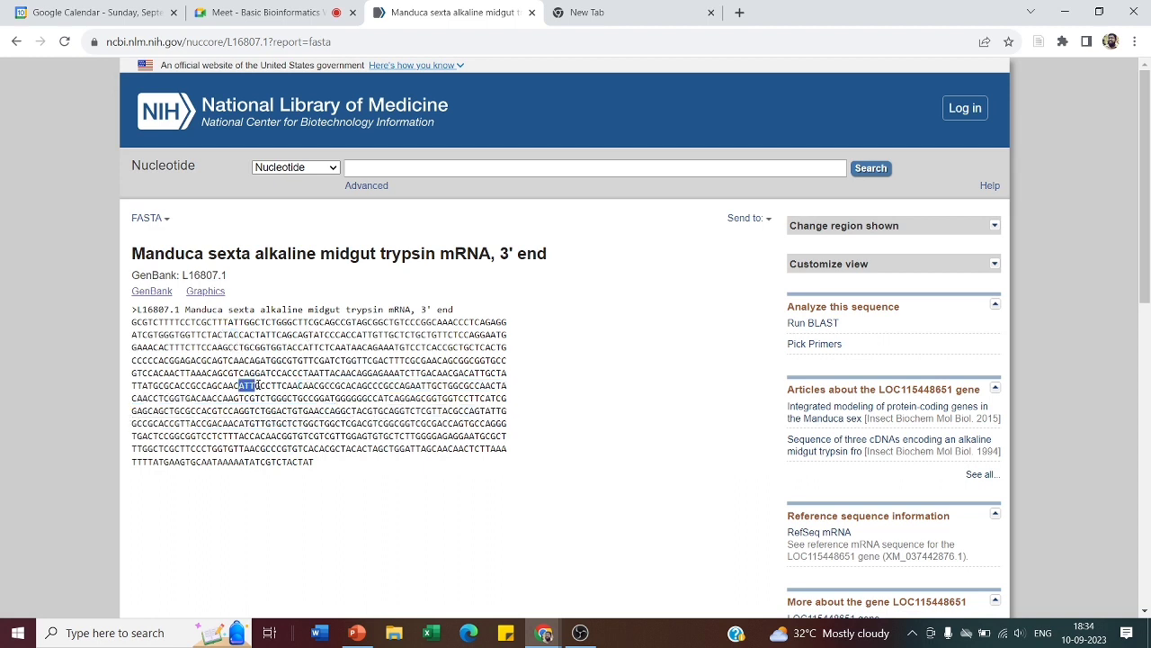
drag(248, 436, 267, 436)
drag(378, 373, 419, 334)
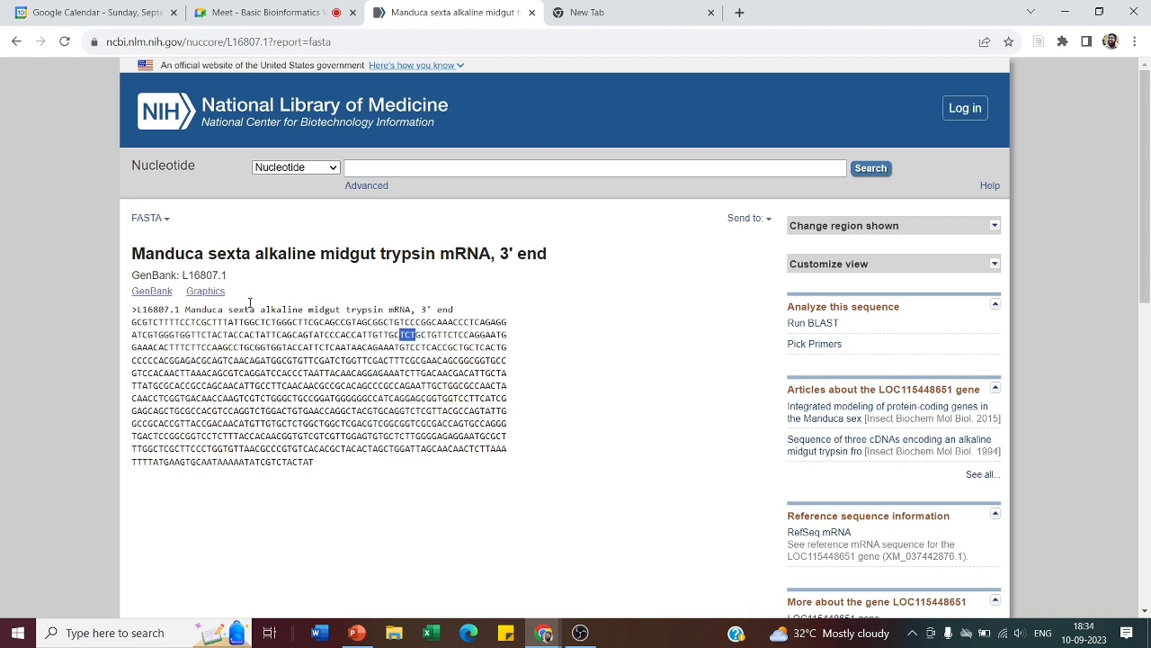
Step: Search the web for "nebcutter 3" in the empty browser tab and open the NEBcutter 3.0 site
click(608, 11)
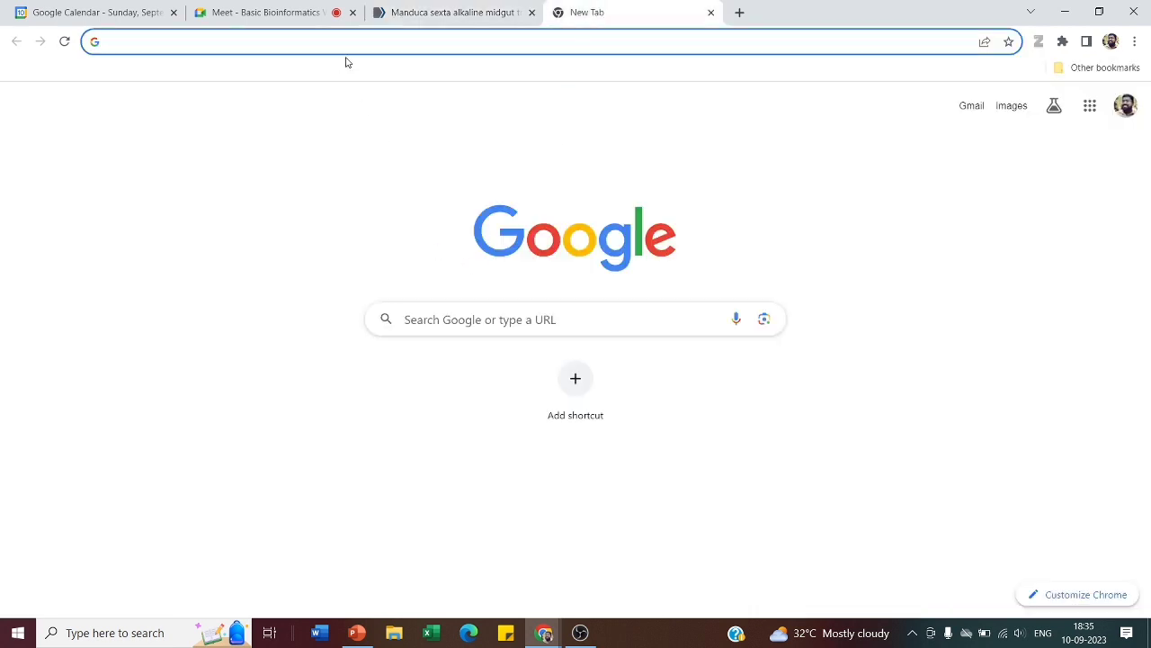
text(neb)
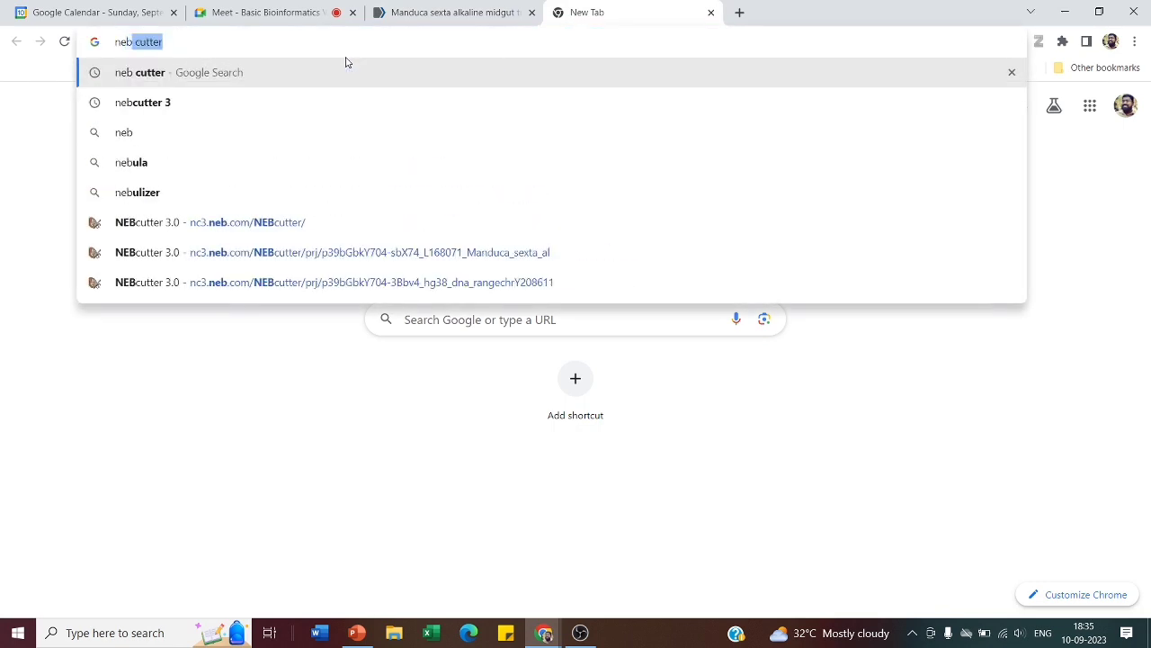
text(cutter)
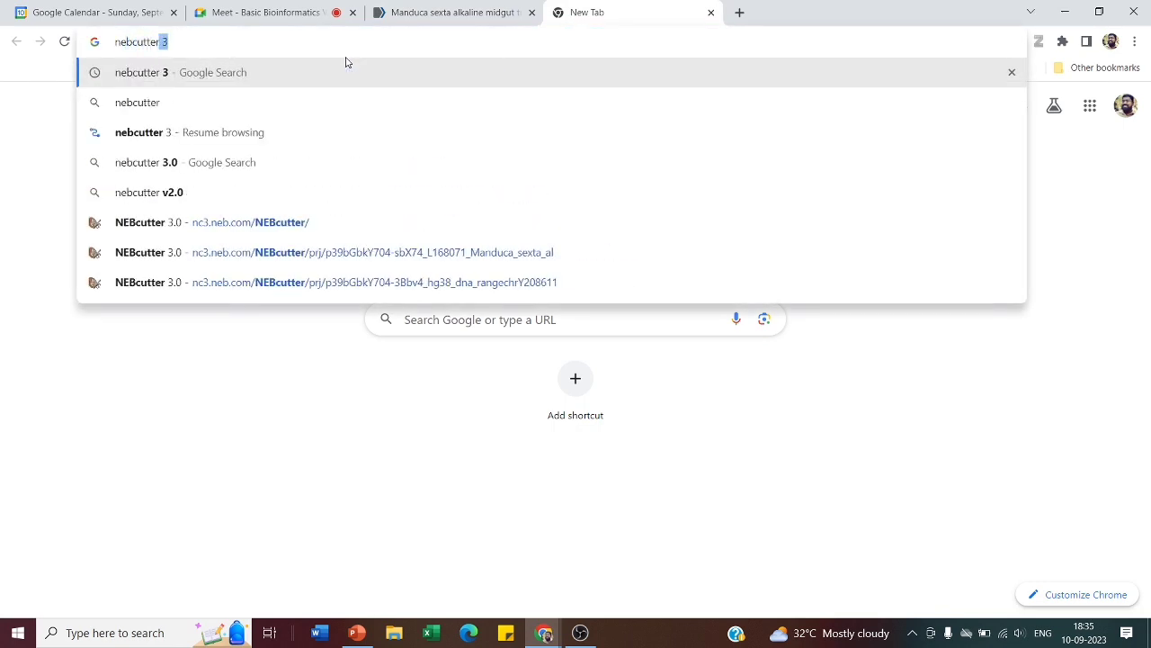
key(Return)
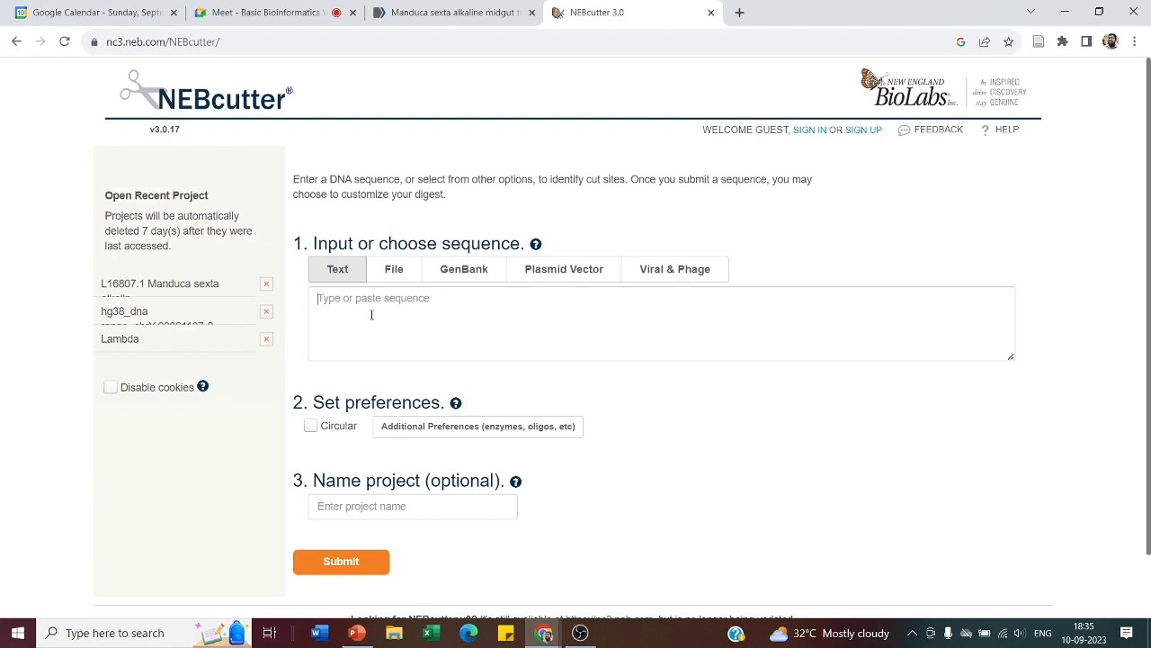
Step: Paste the copied L16807.1 Manduca sexta trypsin FASTA sequence as NEBcutter's text input and check its beginning
right_click(371, 316)
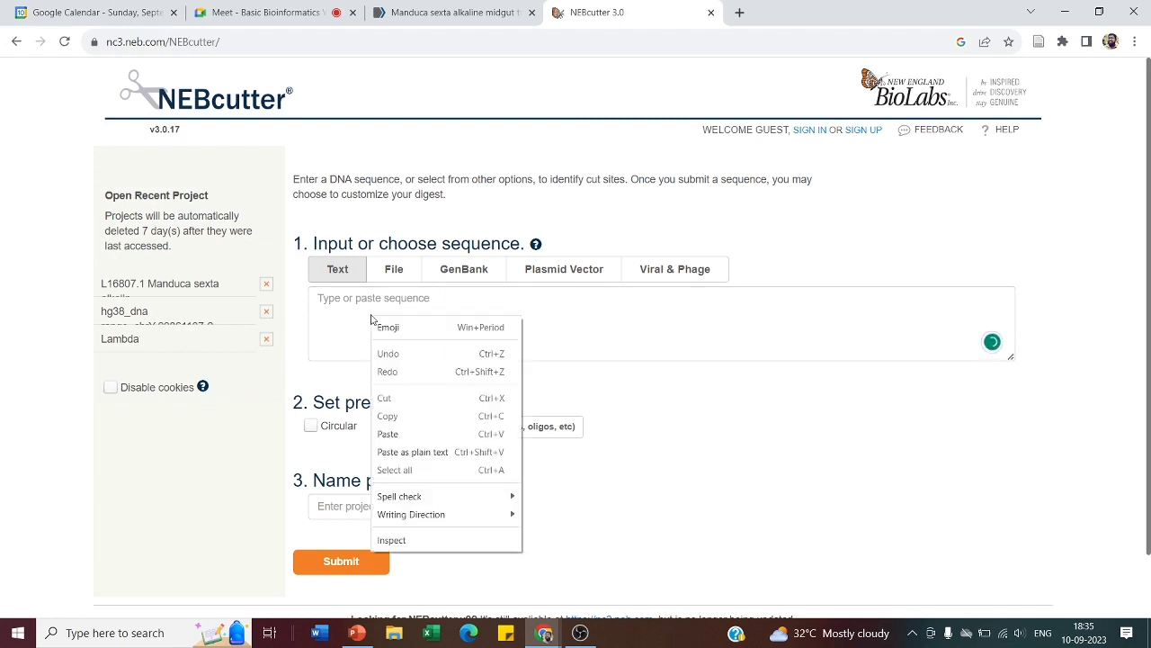
click(407, 439)
scroll(448, 330, up, 5)
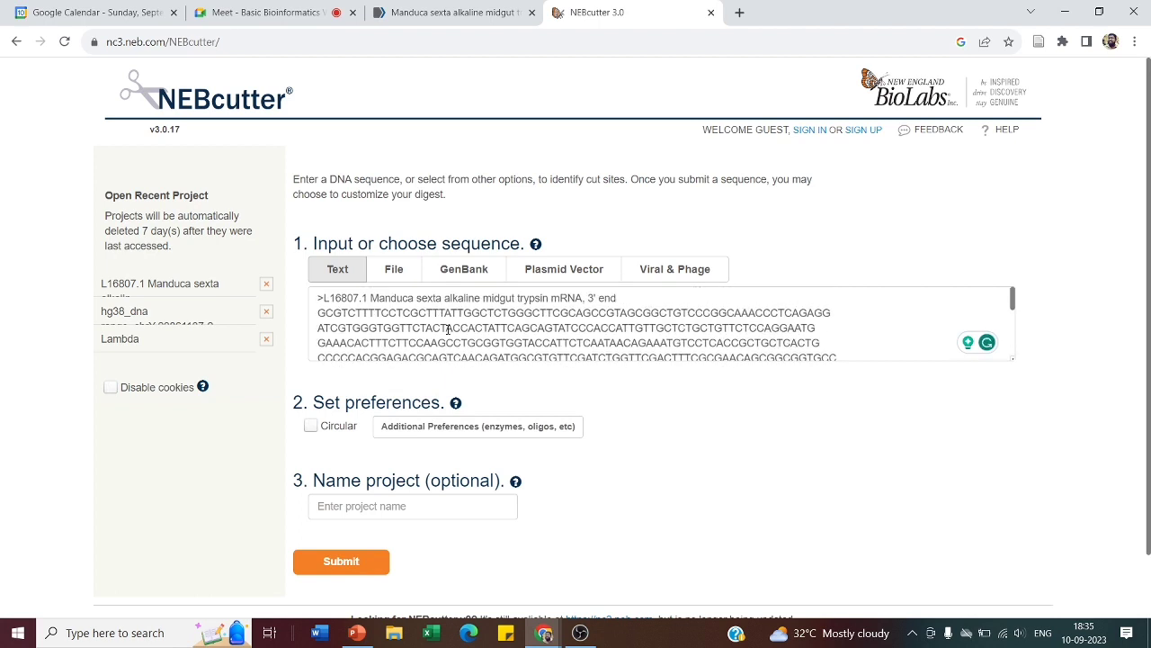
Step: Examine several short stretches near the start of the pasted trypsin sequence as possible restriction enzyme cut sites
drag(434, 326, 475, 327)
drag(558, 328, 614, 318)
click(594, 335)
drag(529, 342, 656, 328)
drag(426, 328, 505, 339)
drag(578, 328, 619, 328)
Step: Compare the File, Text and GenBank ways of supplying a sequence, ending with the GenBank accession number entry
click(393, 270)
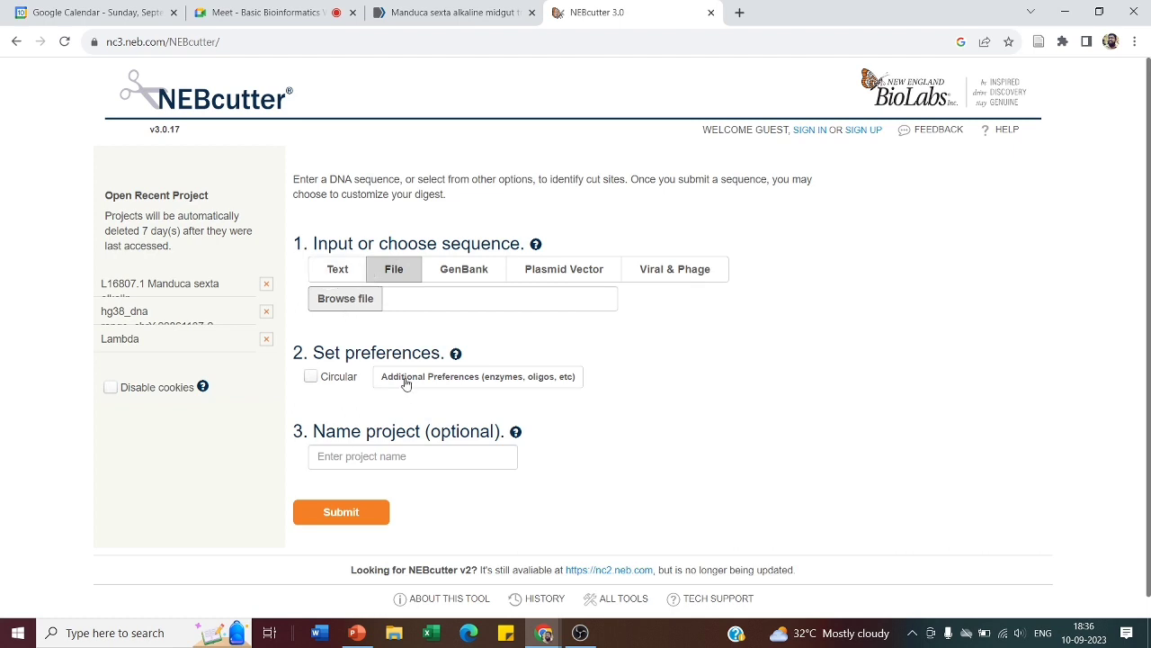
click(335, 270)
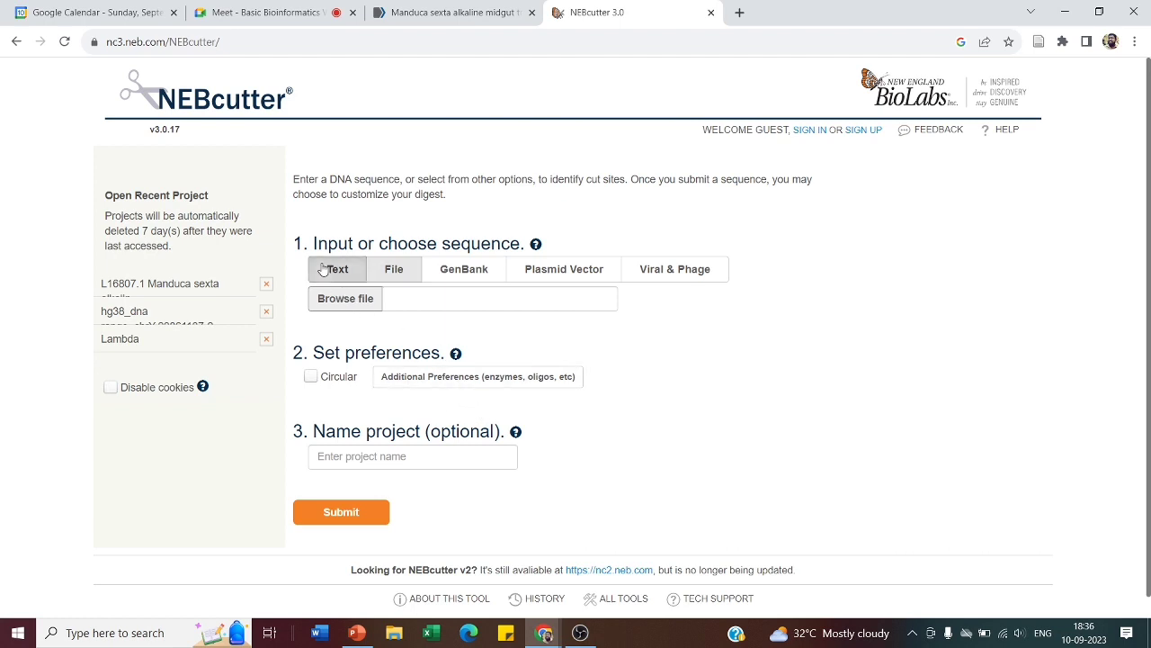
click(393, 272)
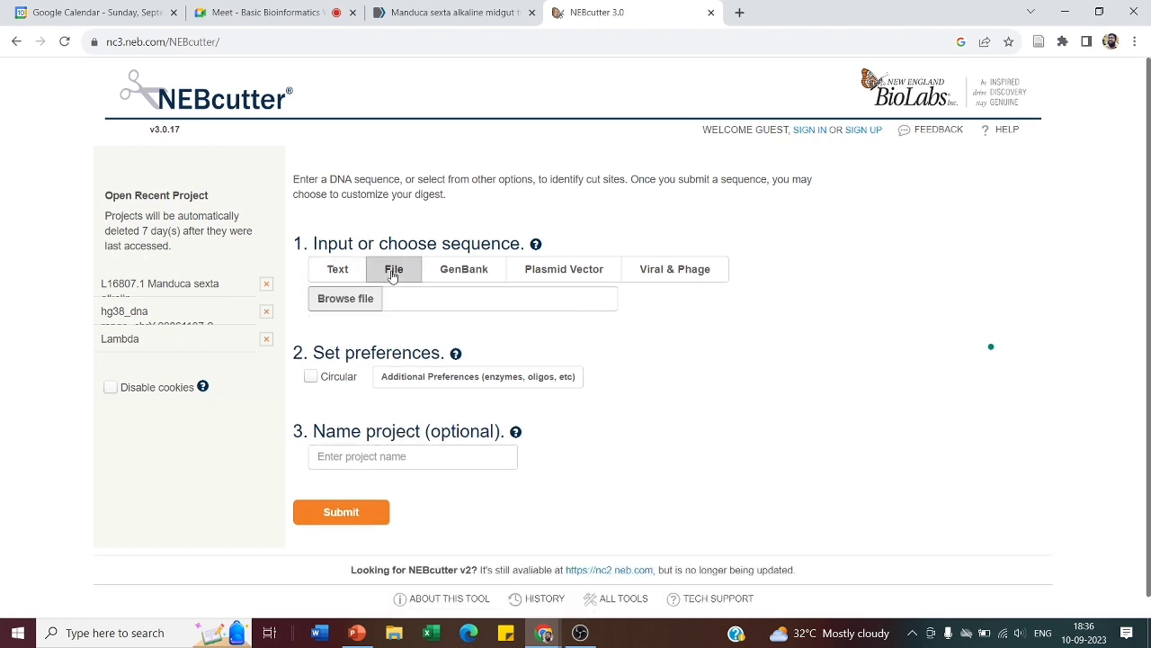
click(463, 271)
click(423, 298)
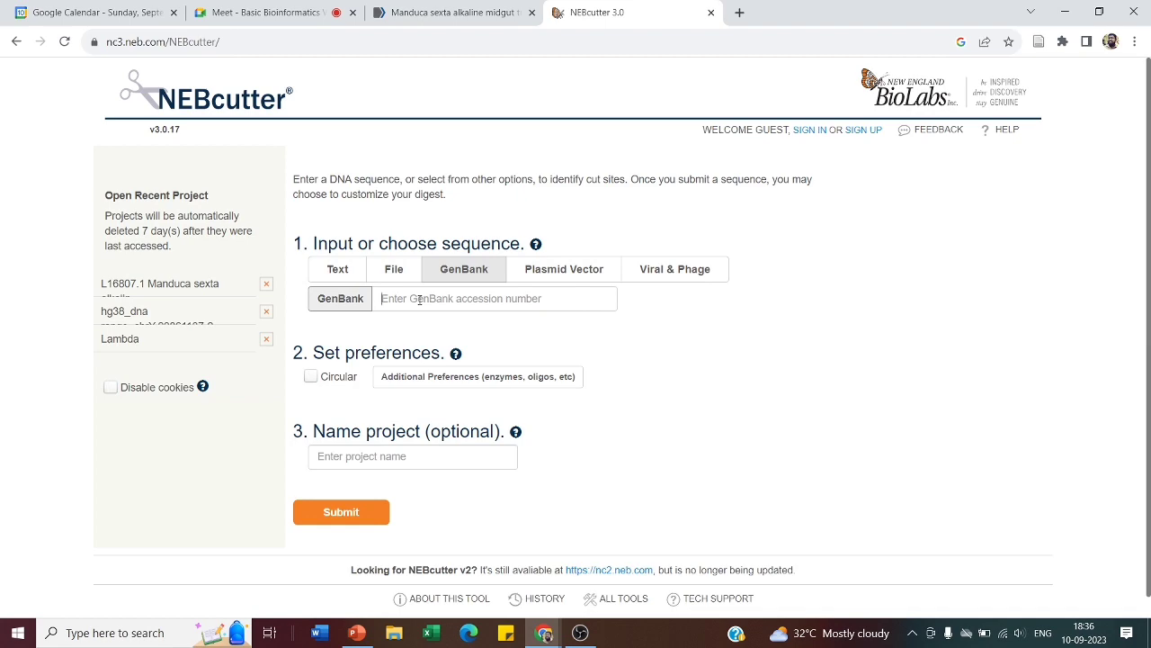
Step: Highlight the GenBank accession L16807.1 on the NCBI trypsin record and return to NEBcutter
click(434, 12)
drag(228, 276, 182, 276)
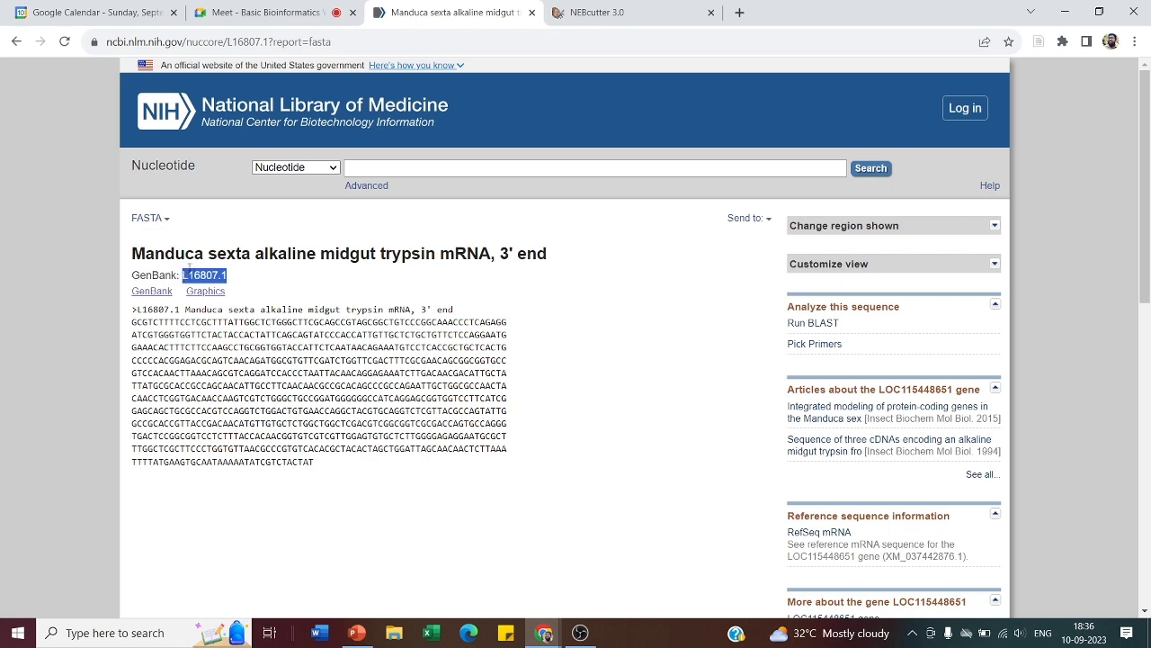
click(576, 8)
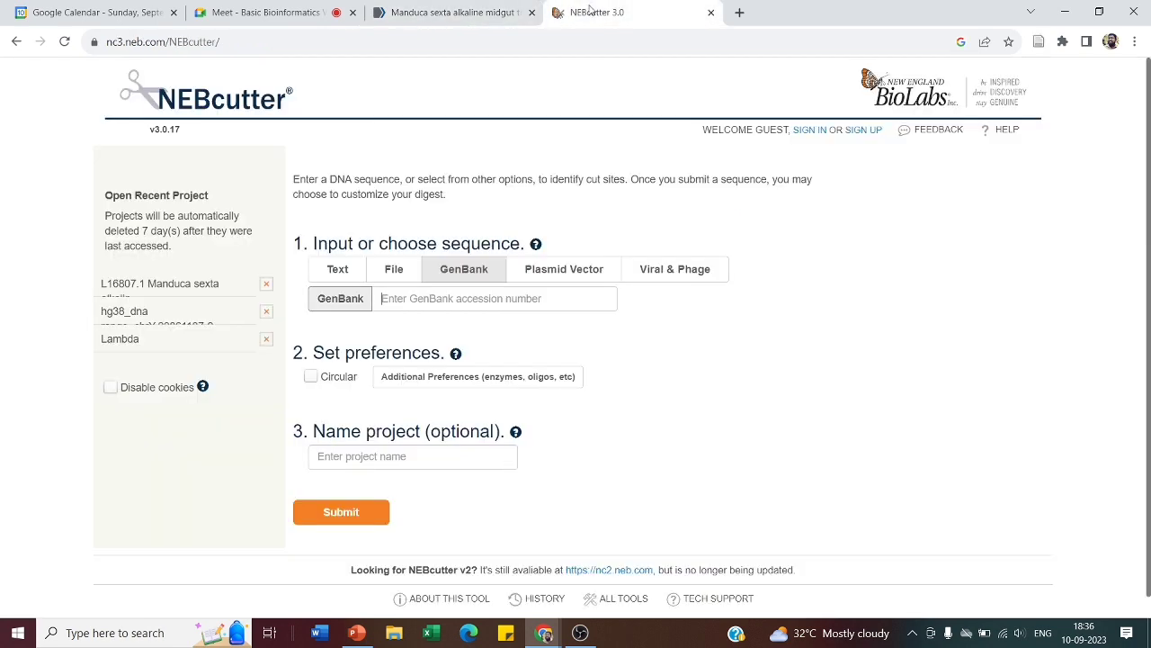
Step: Choose pBR322 from the available plasmid vectors as the input sequence and submit it for cut-site analysis
click(560, 280)
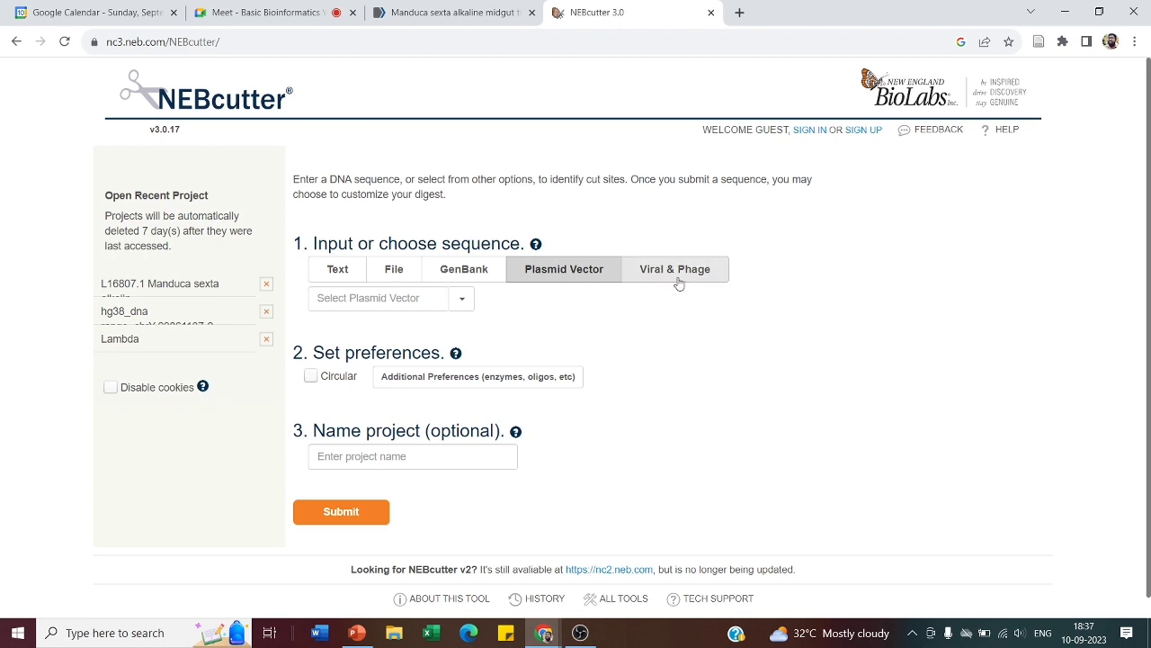
click(464, 303)
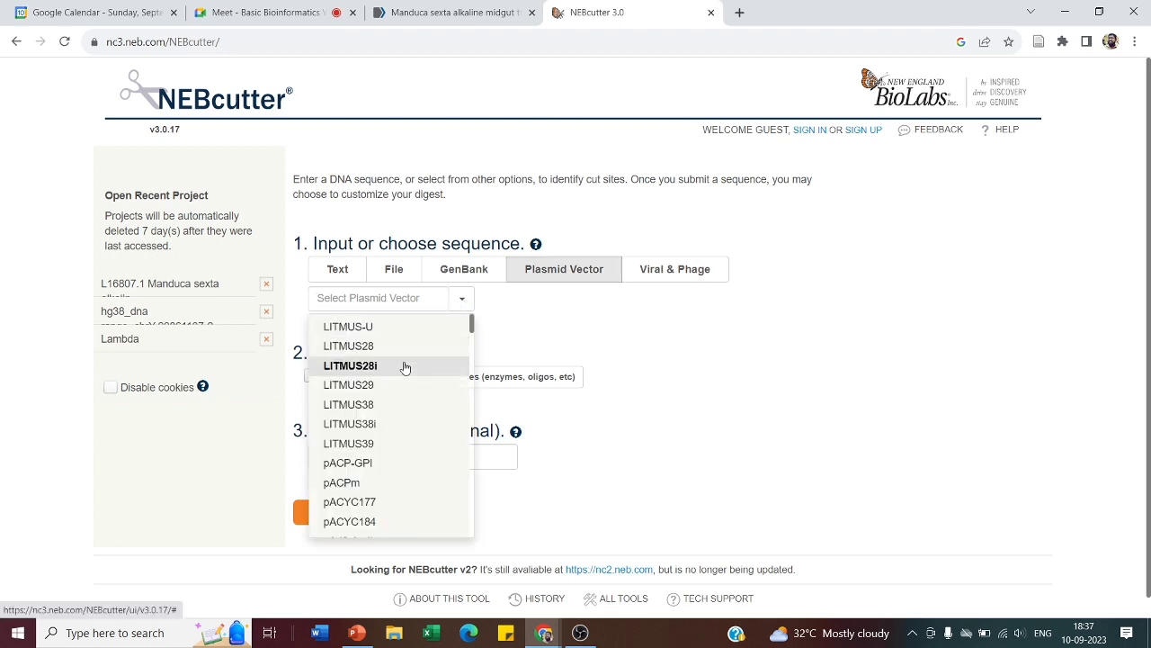
scroll(405, 367, down, 1)
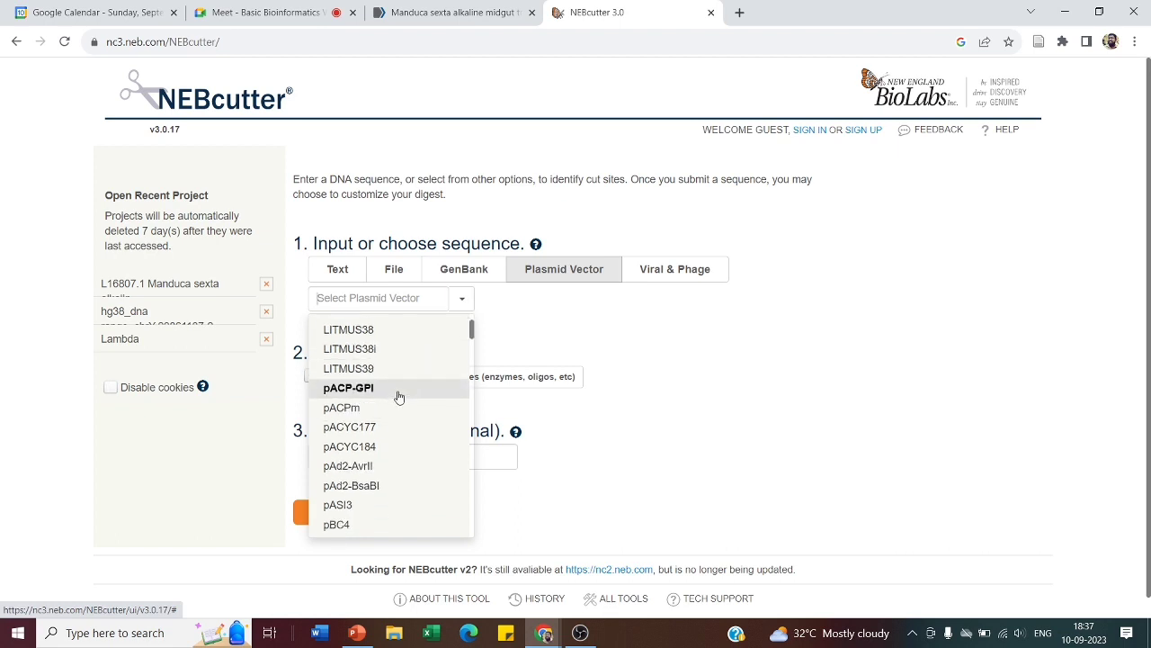
scroll(400, 397, down, 2)
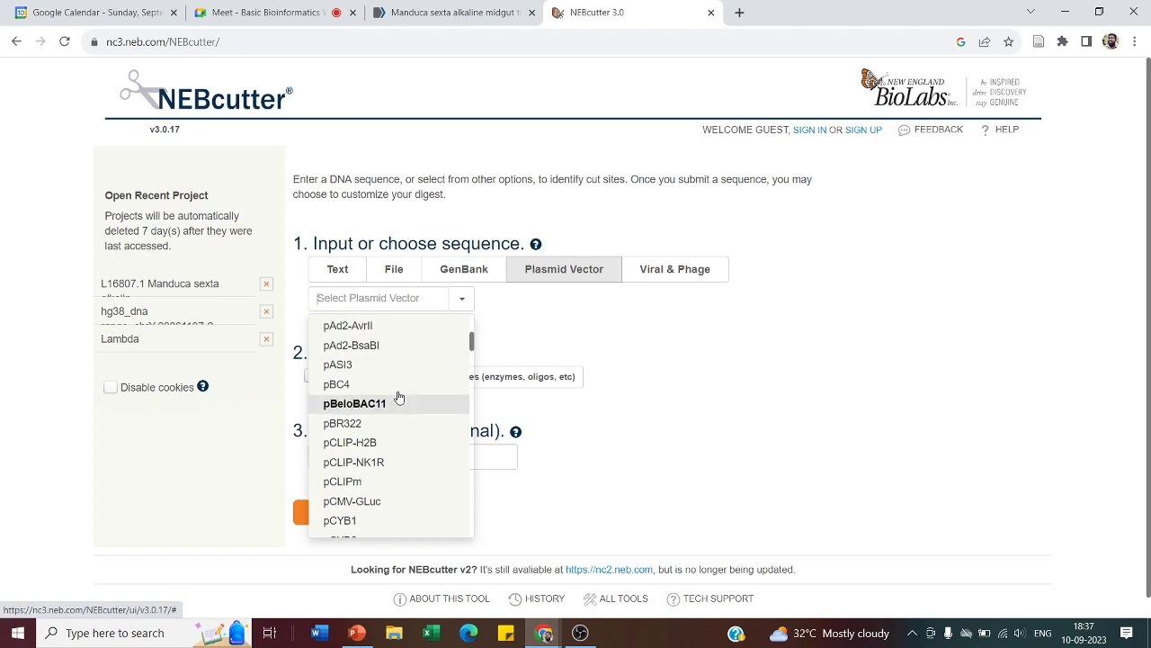
scroll(398, 396, up, 1)
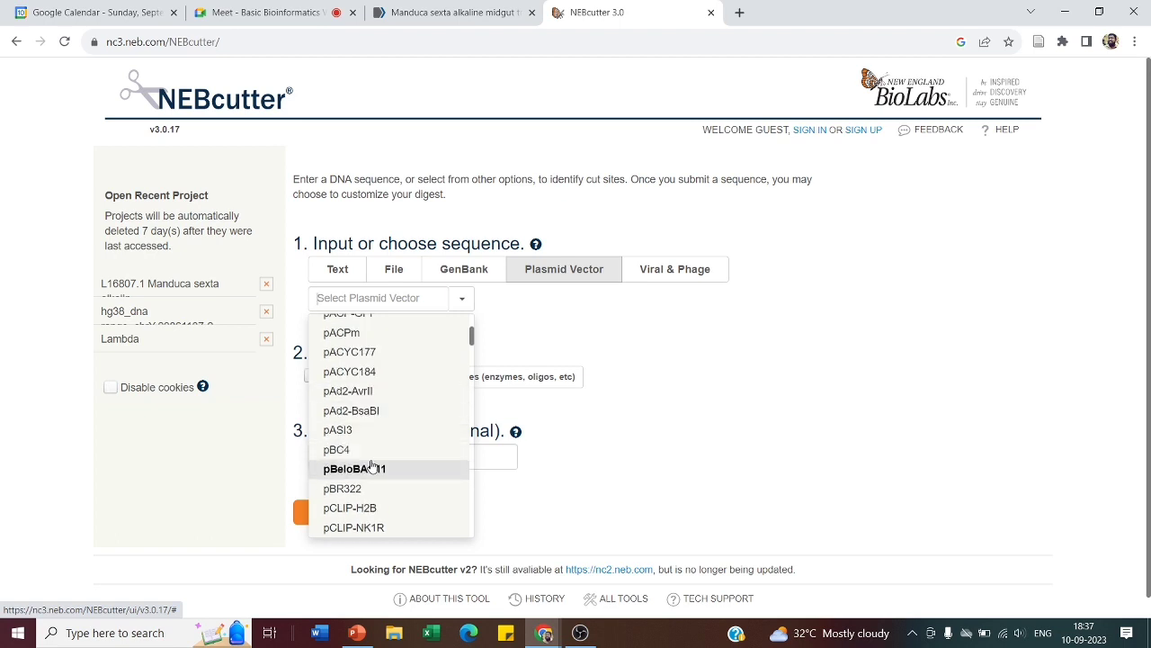
scroll(366, 450, down, 1)
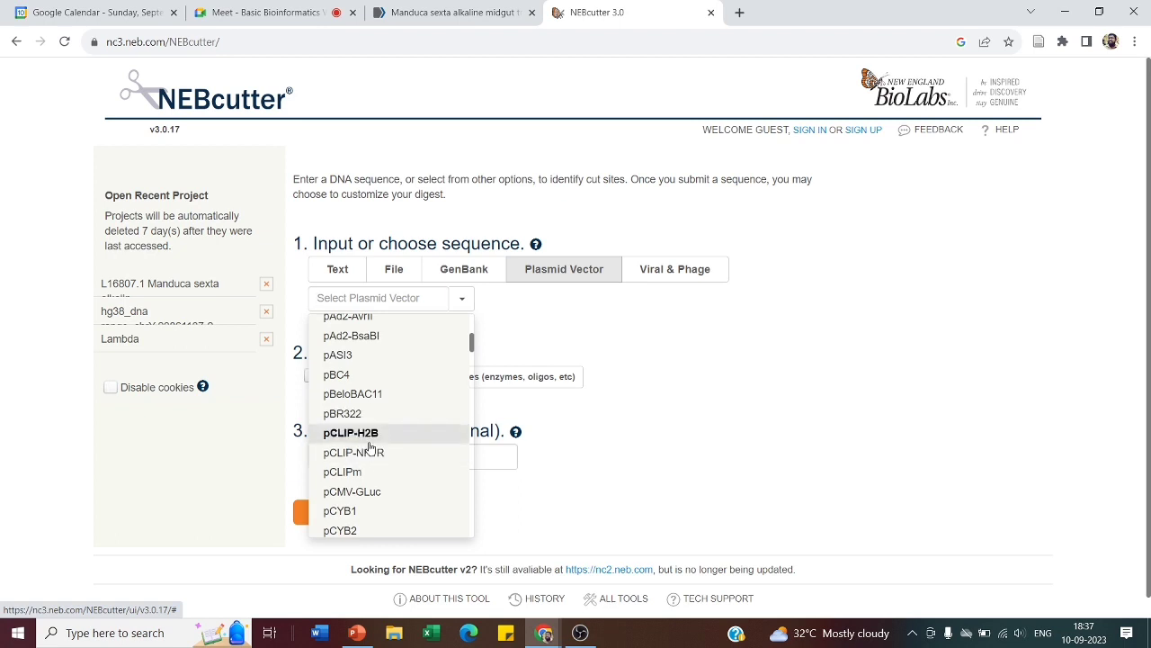
scroll(369, 447, down, 2)
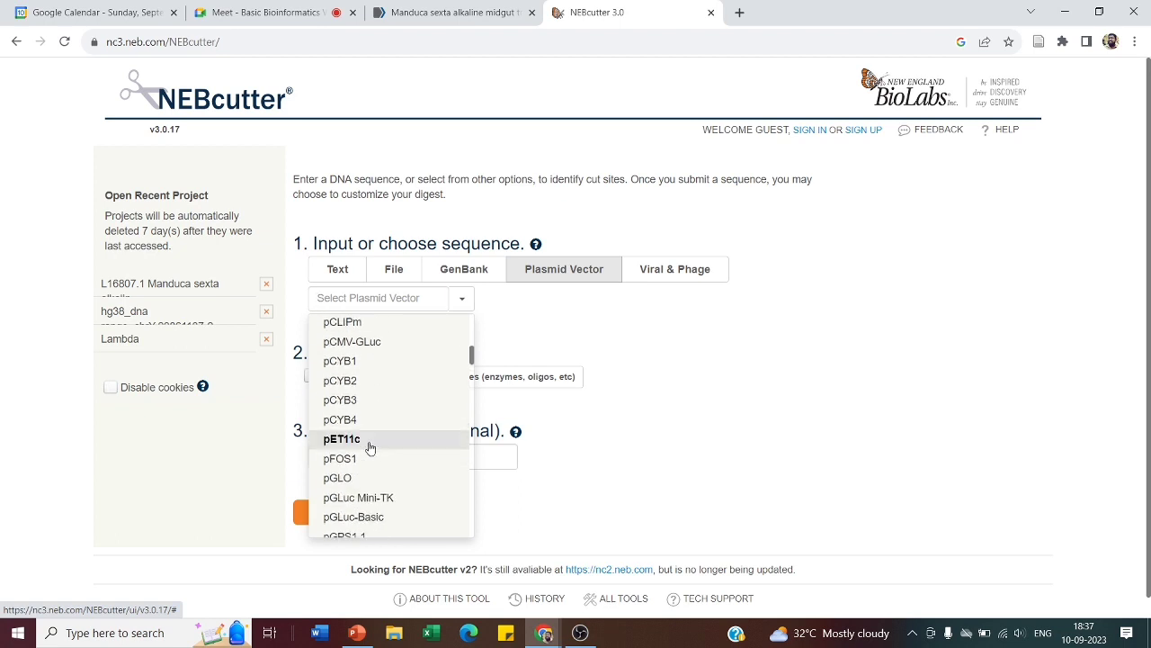
scroll(368, 447, down, 1)
scroll(368, 447, down, 2)
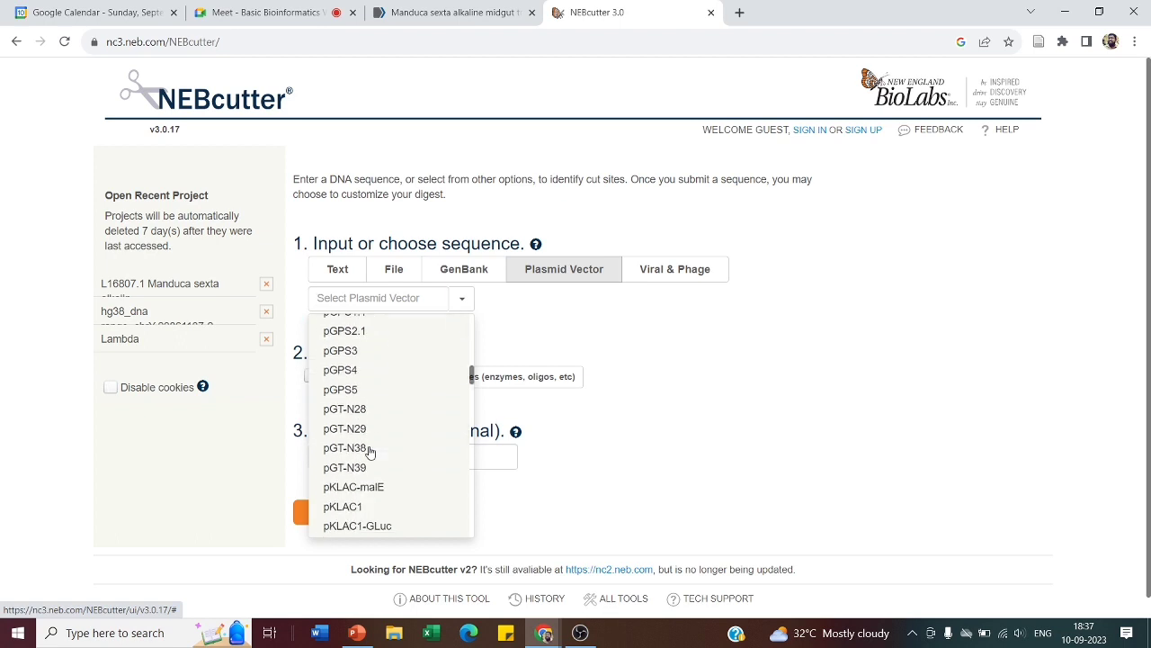
scroll(369, 450, down, 2)
scroll(368, 452, down, 1)
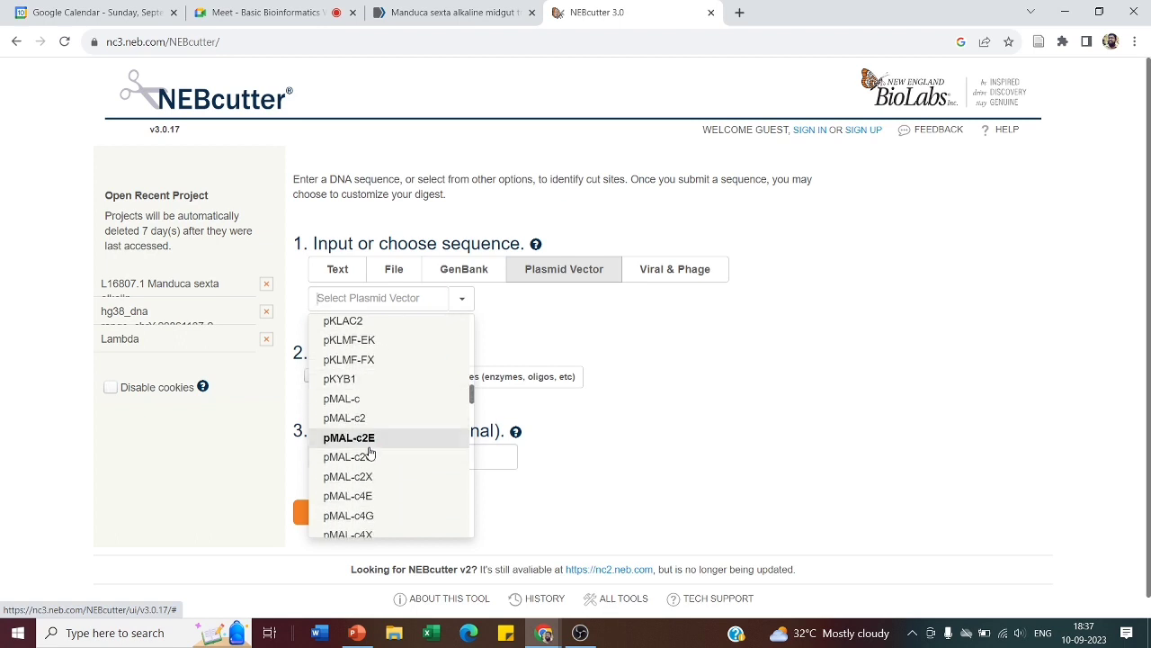
scroll(369, 453, down, 2)
scroll(370, 454, up, 10)
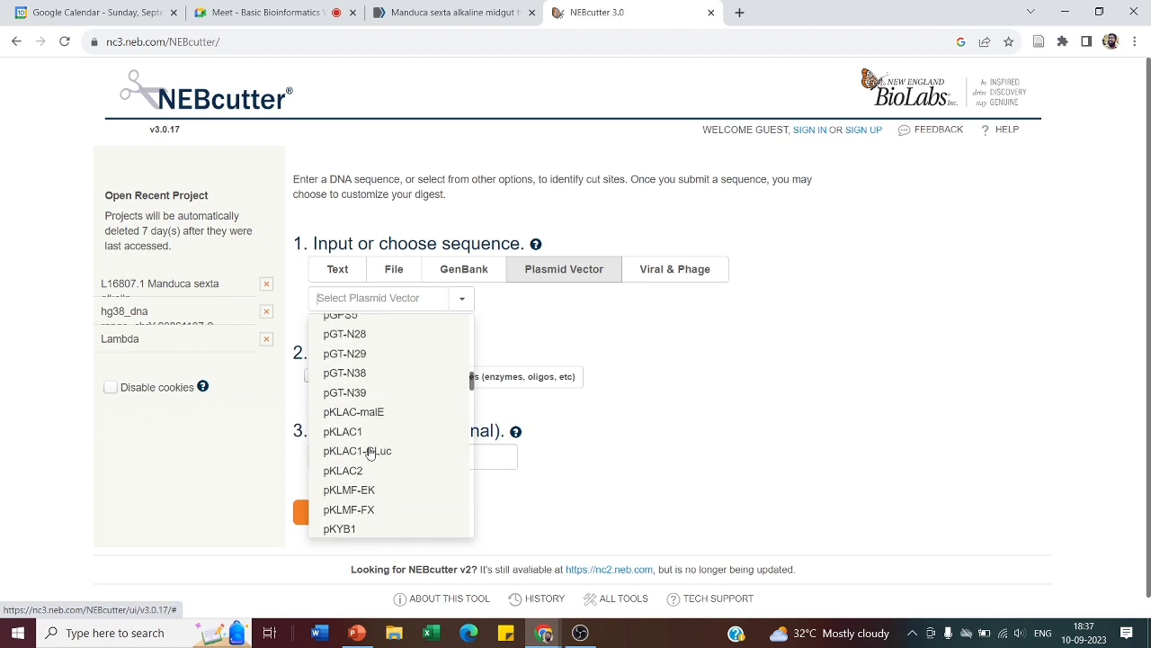
scroll(370, 455, up, 5)
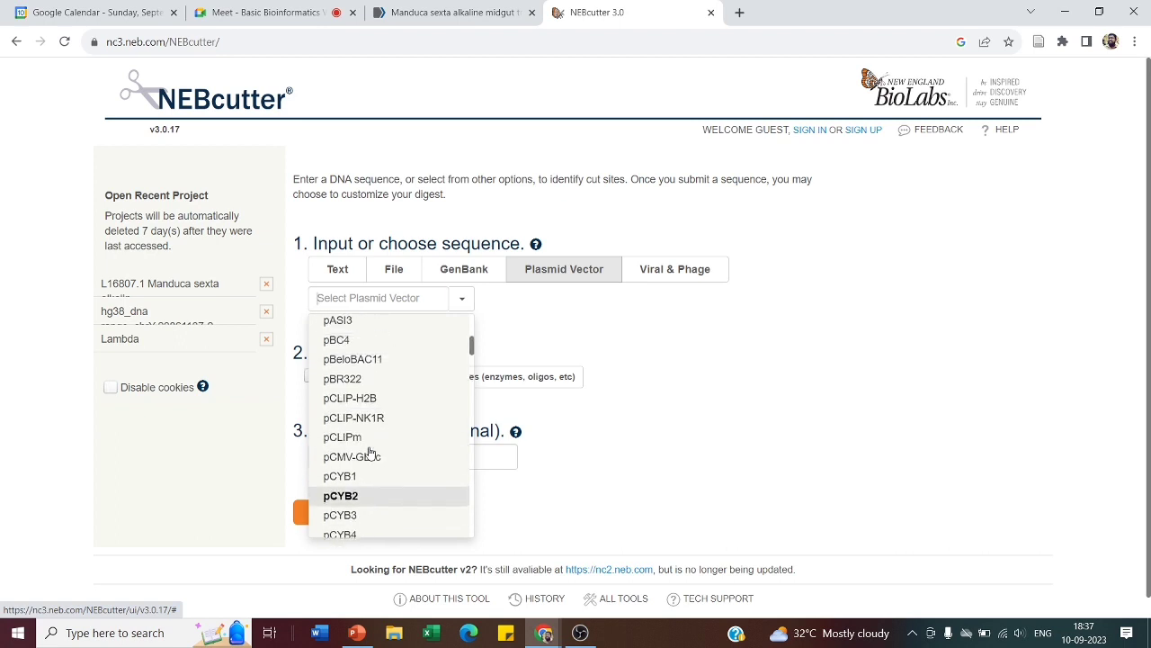
scroll(371, 452, up, 1)
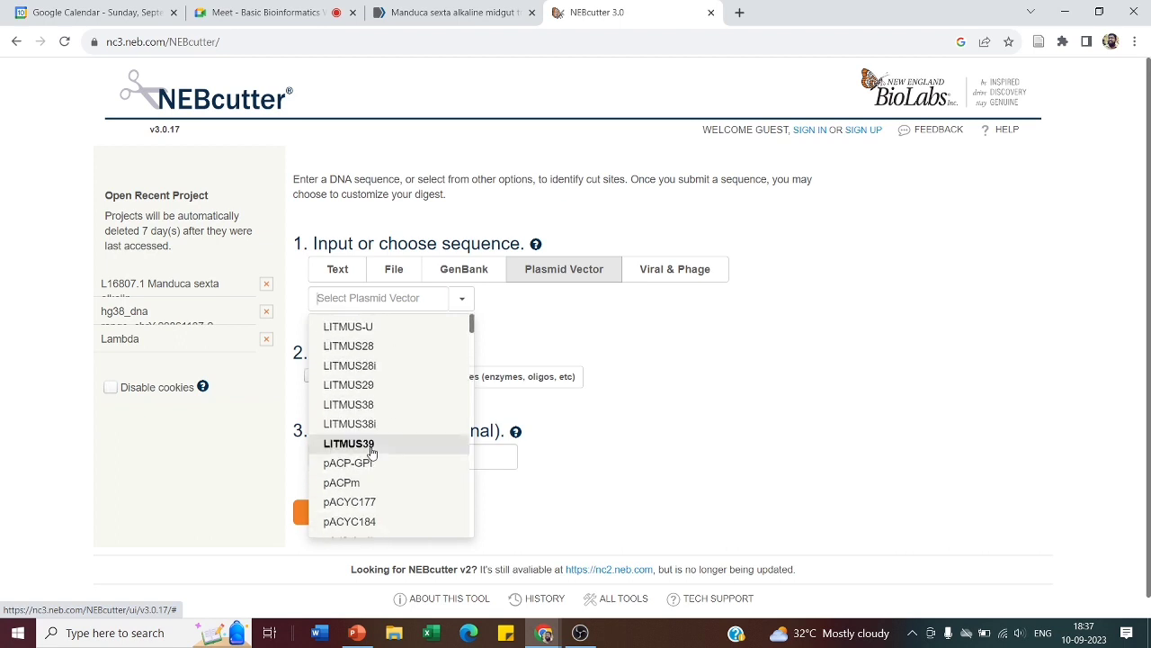
scroll(372, 453, down, 6)
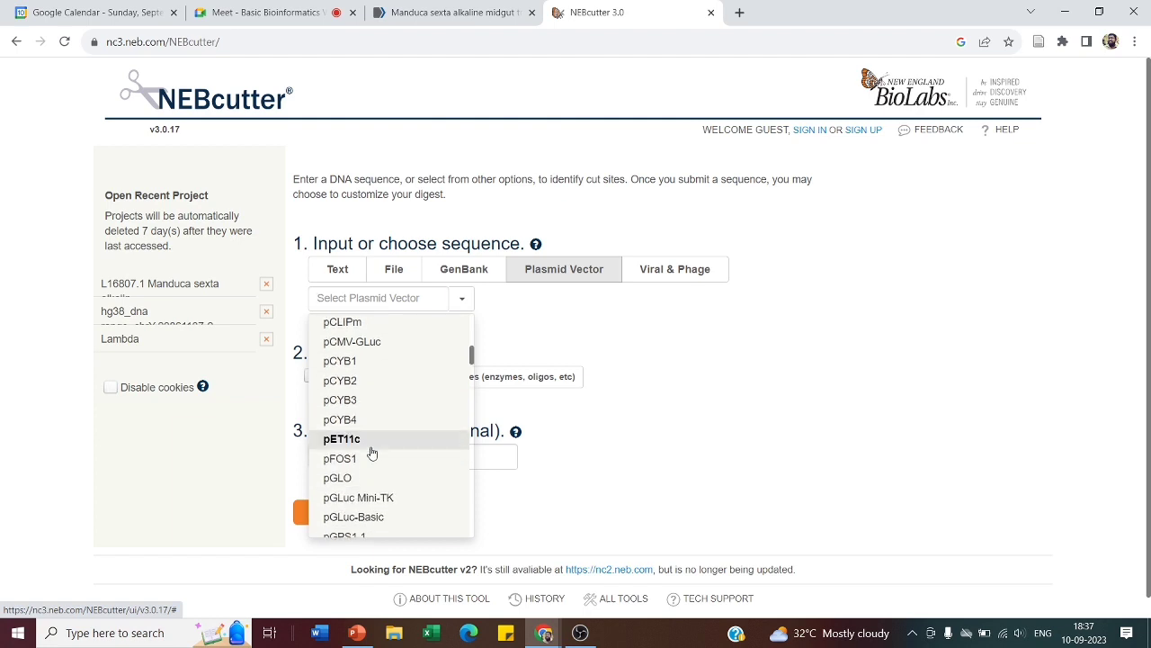
scroll(372, 452, down, 1)
scroll(371, 453, down, 3)
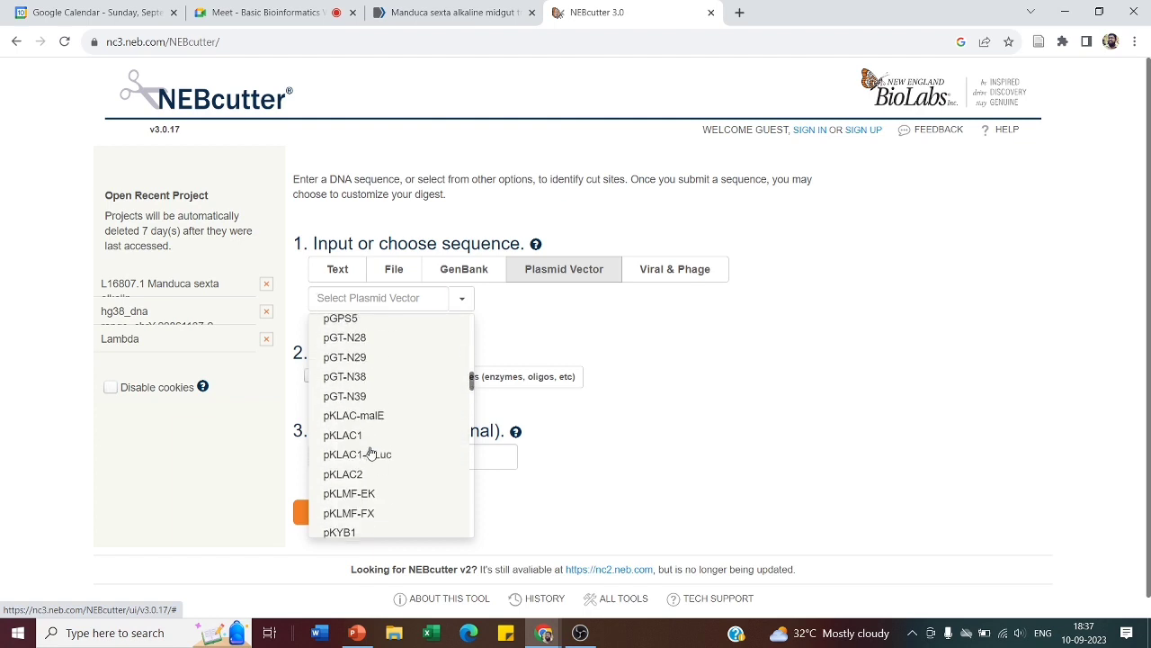
scroll(372, 452, up, 3)
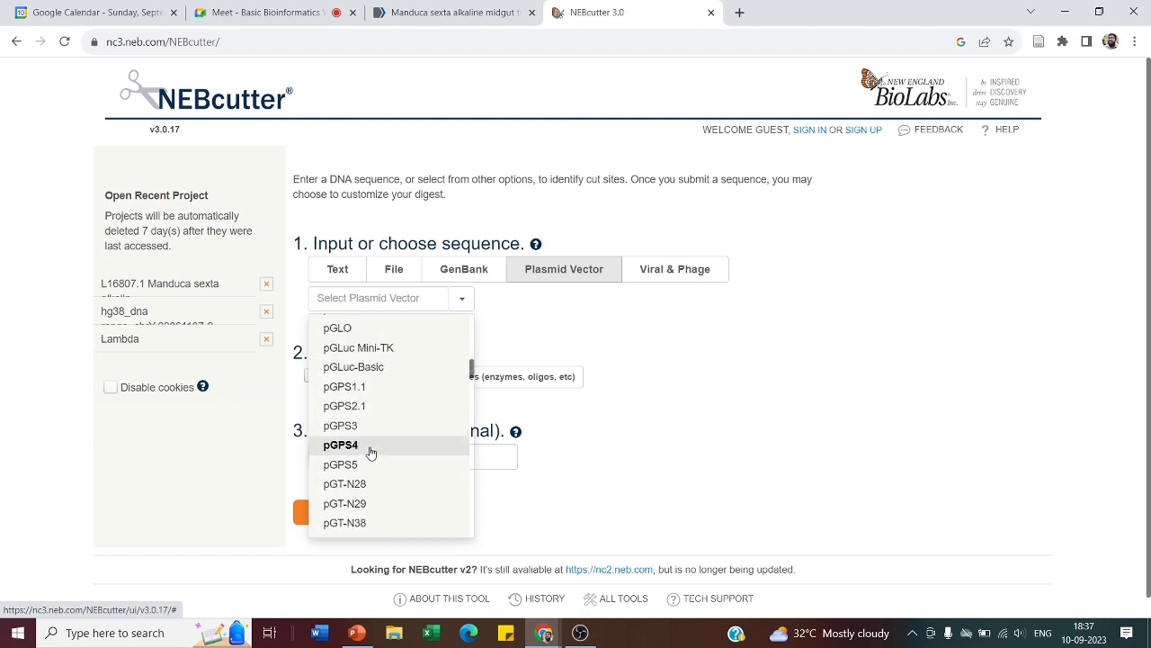
scroll(371, 452, up, 2)
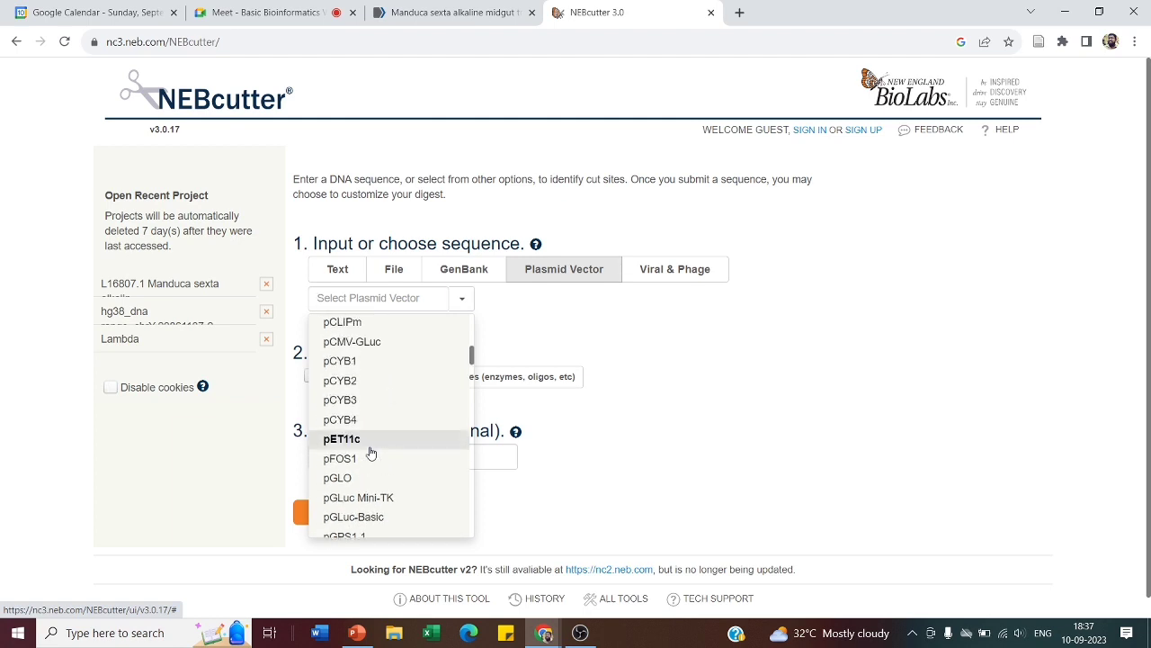
scroll(372, 453, up, 2)
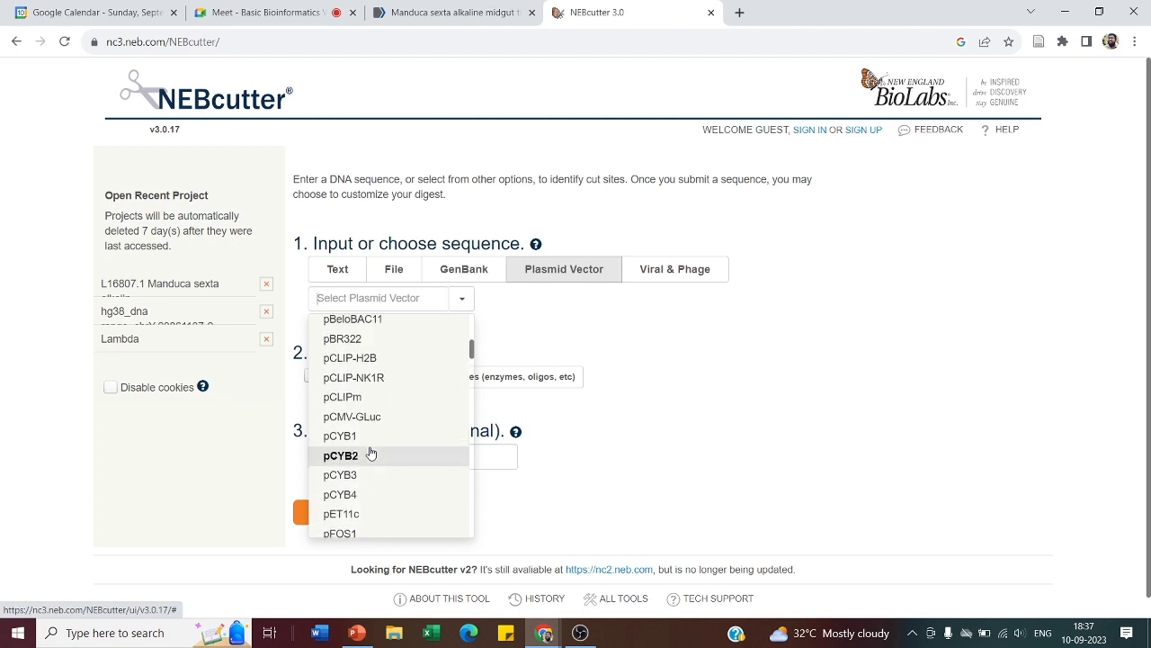
scroll(372, 454, up, 3)
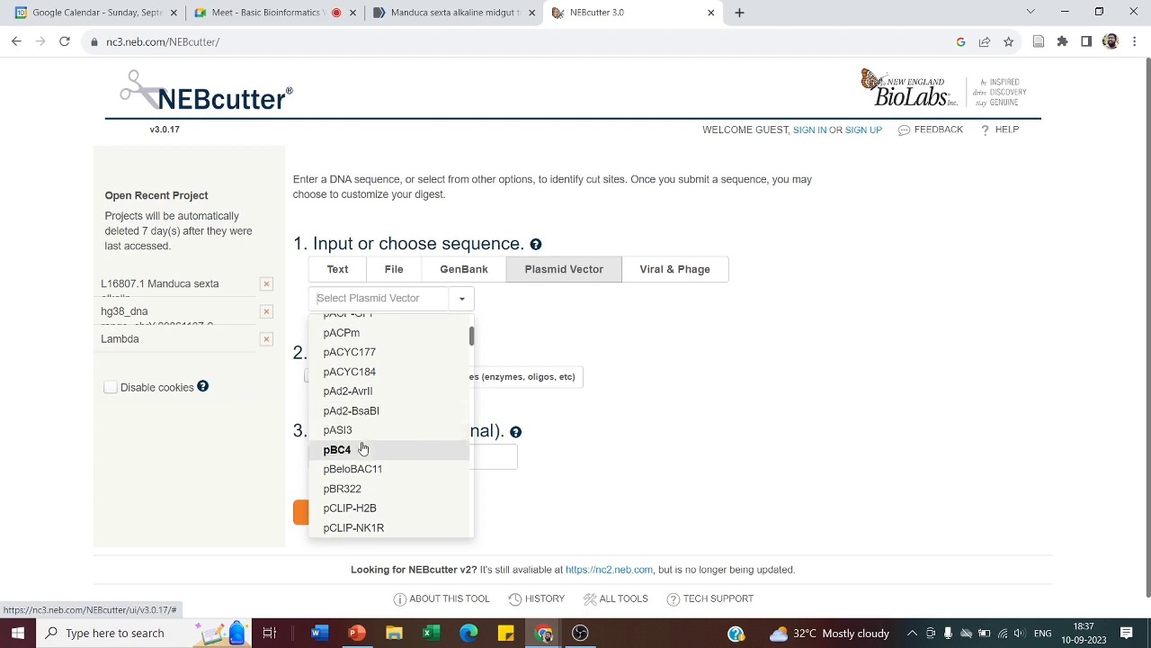
click(366, 489)
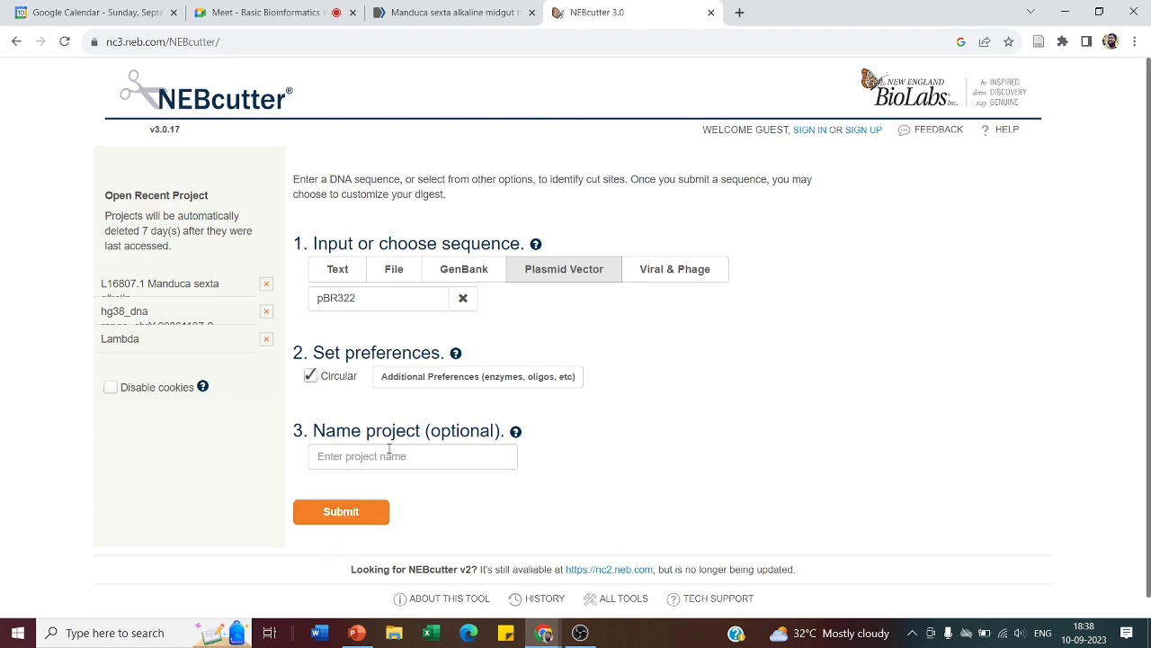
click(366, 509)
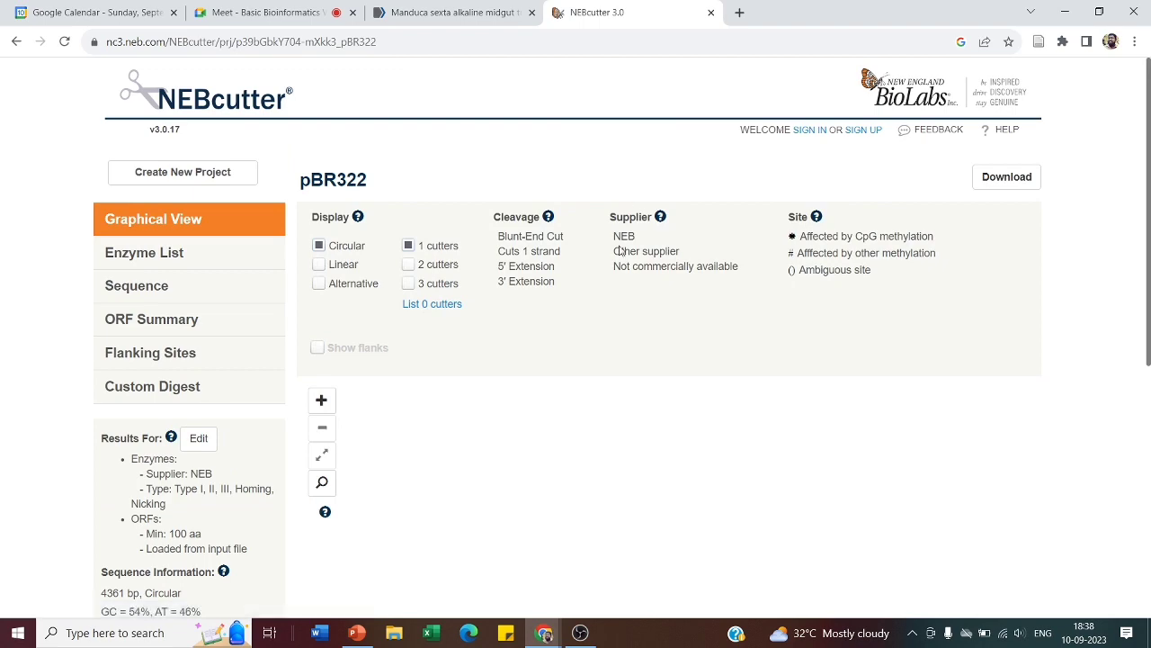
Step: Examine the single-cutter restriction sites around the circular pBR322 map together with the display and cleavage legend
scroll(600, 385, down, 4)
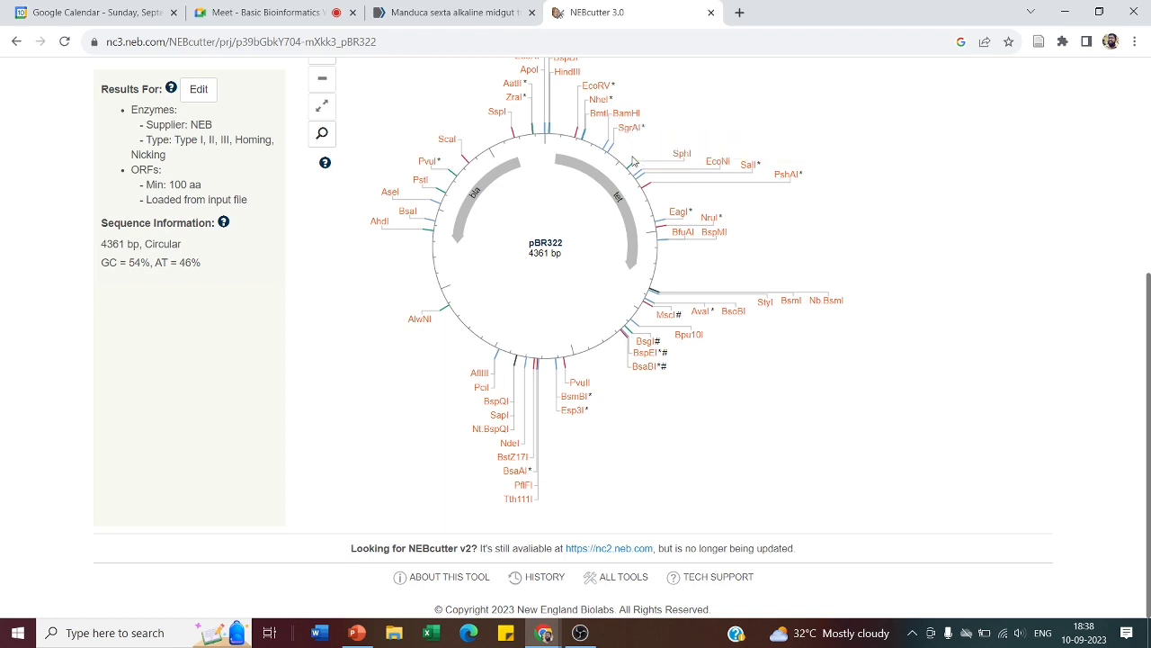
mouse_move(711, 166)
scroll(781, 185, up, 1)
scroll(555, 216, up, 1)
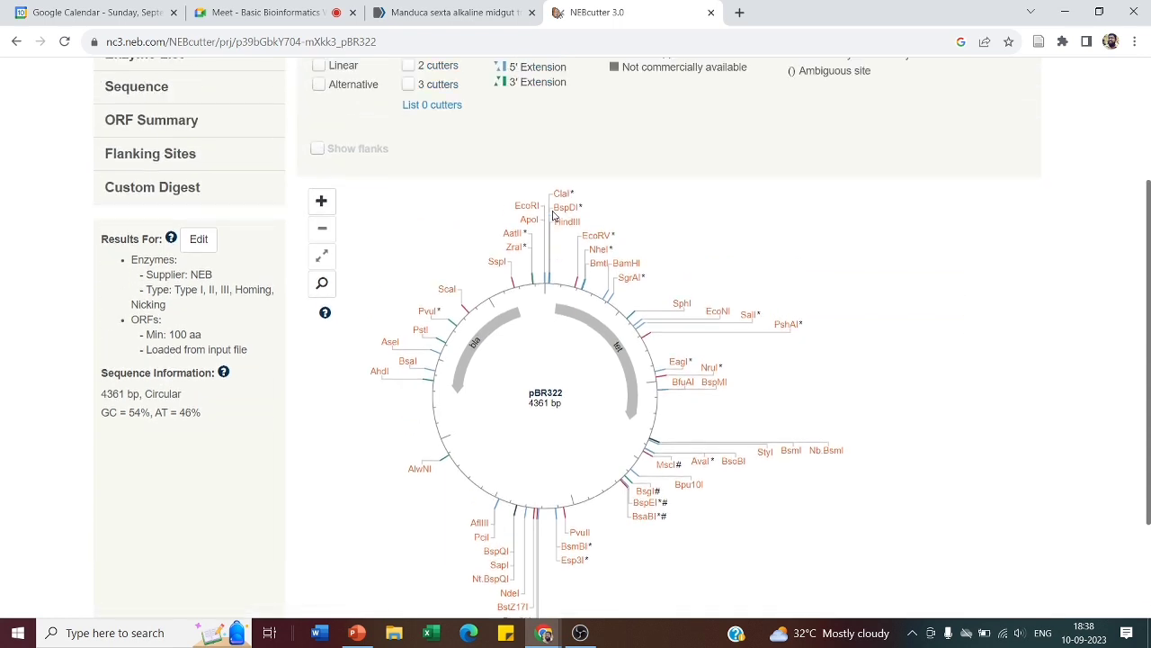
scroll(555, 215, up, 1)
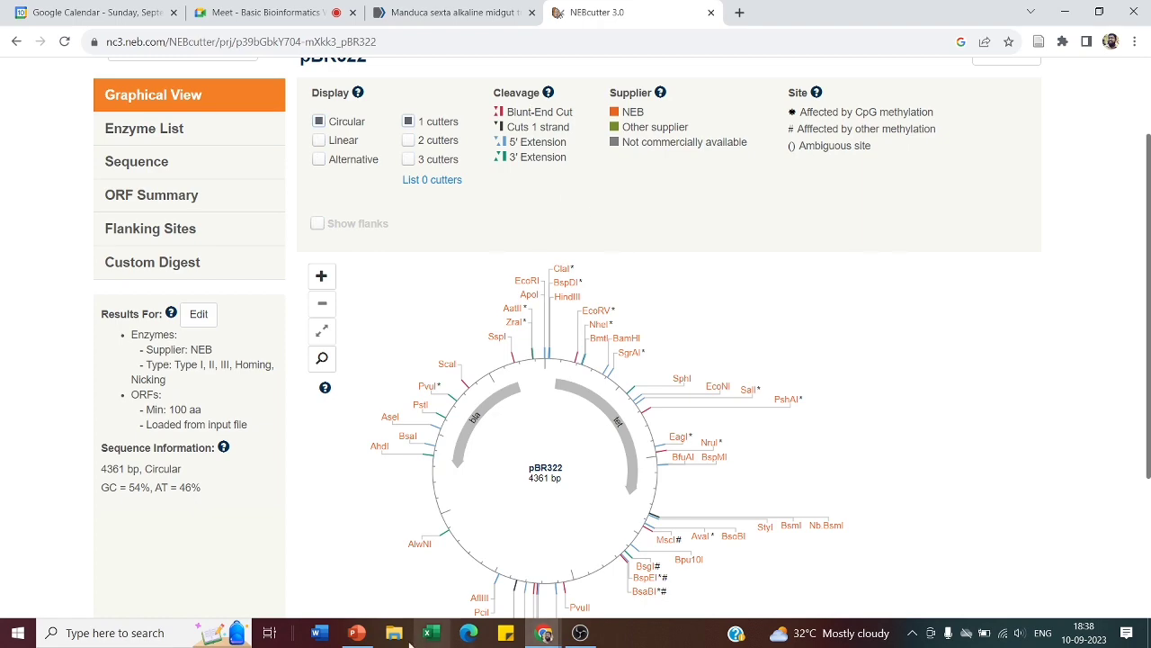
Step: Switch to PowerPoint, start the slide show and sketch an open-ended red box above the title with the Pen
click(358, 633)
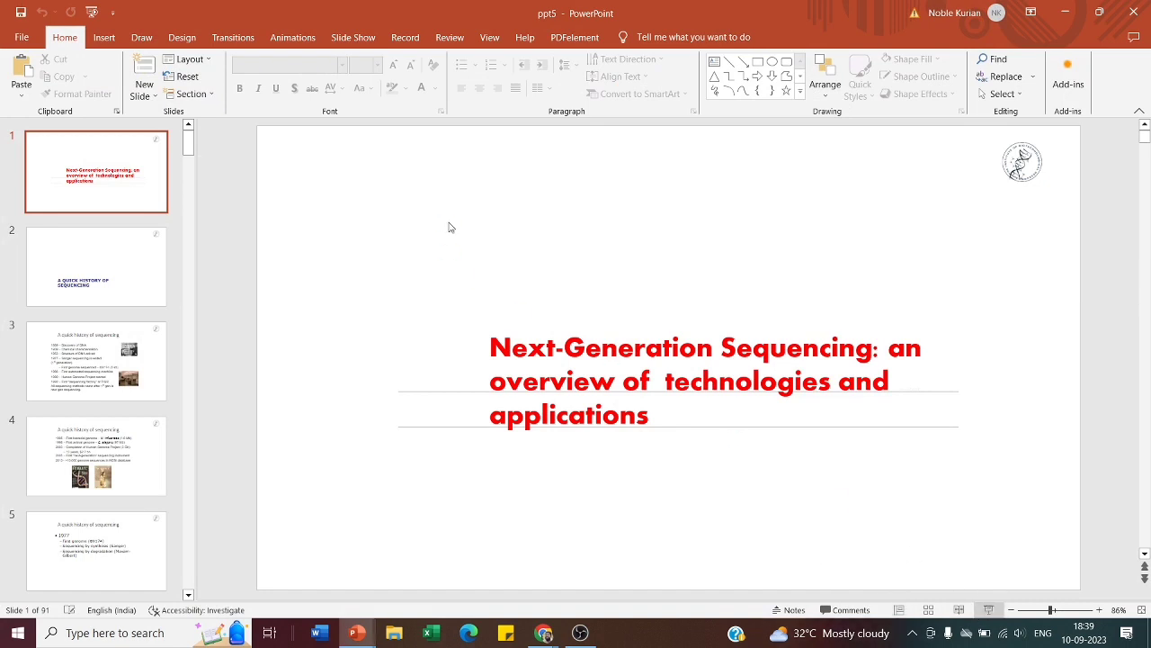
key(F5)
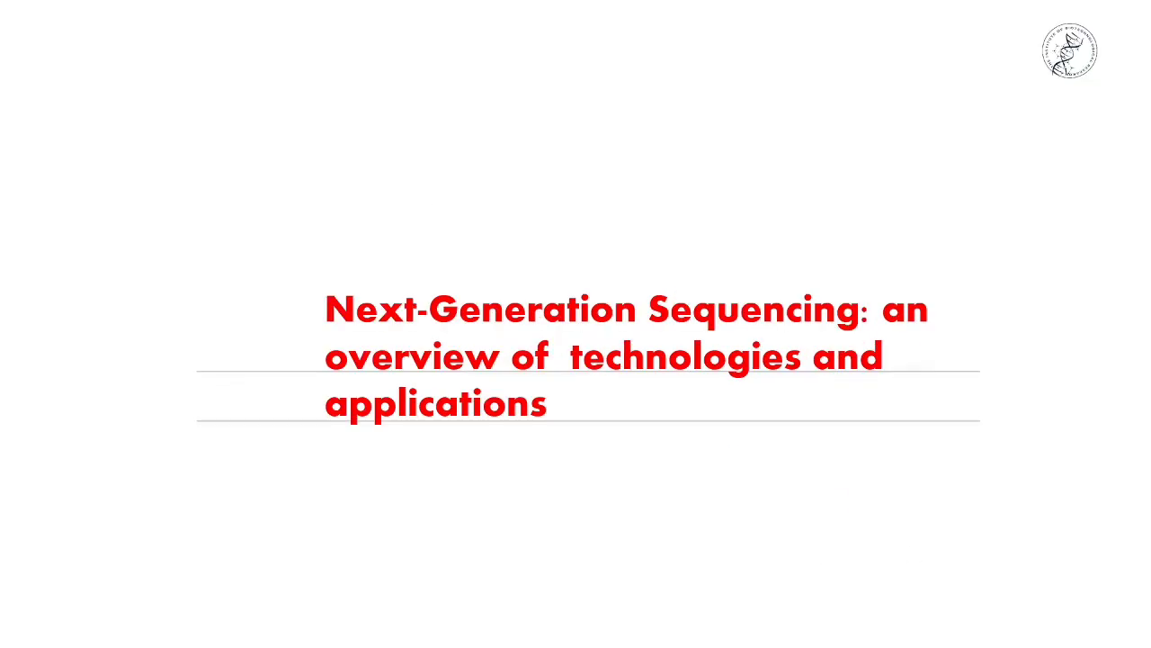
right_click(427, 196)
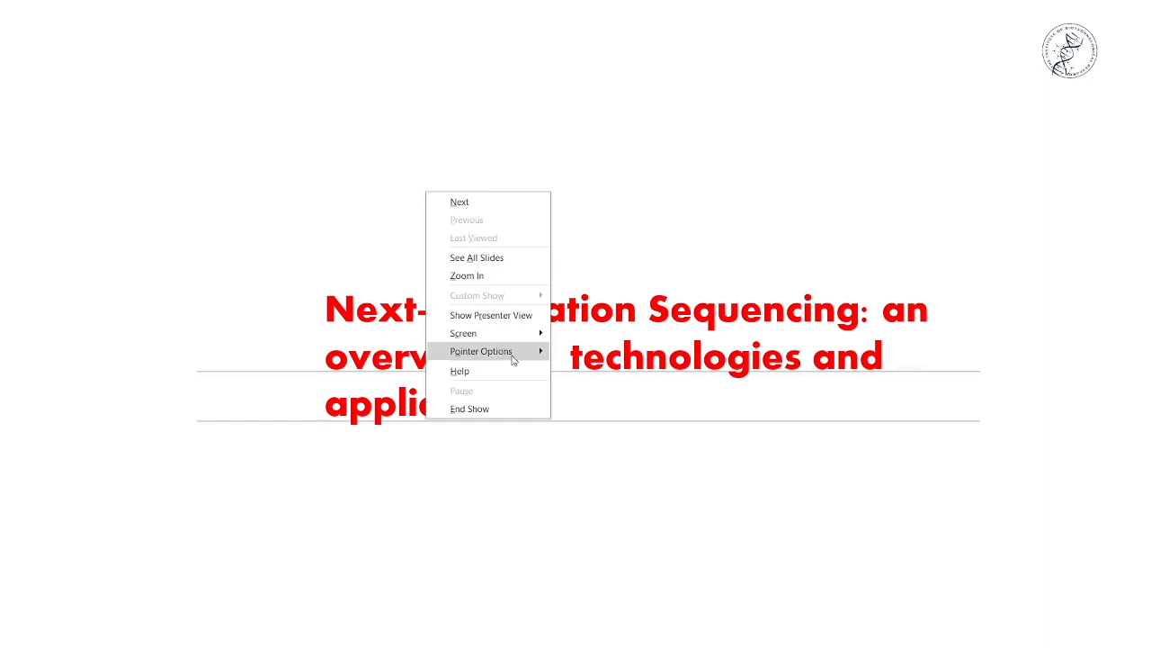
mouse_move(508, 353)
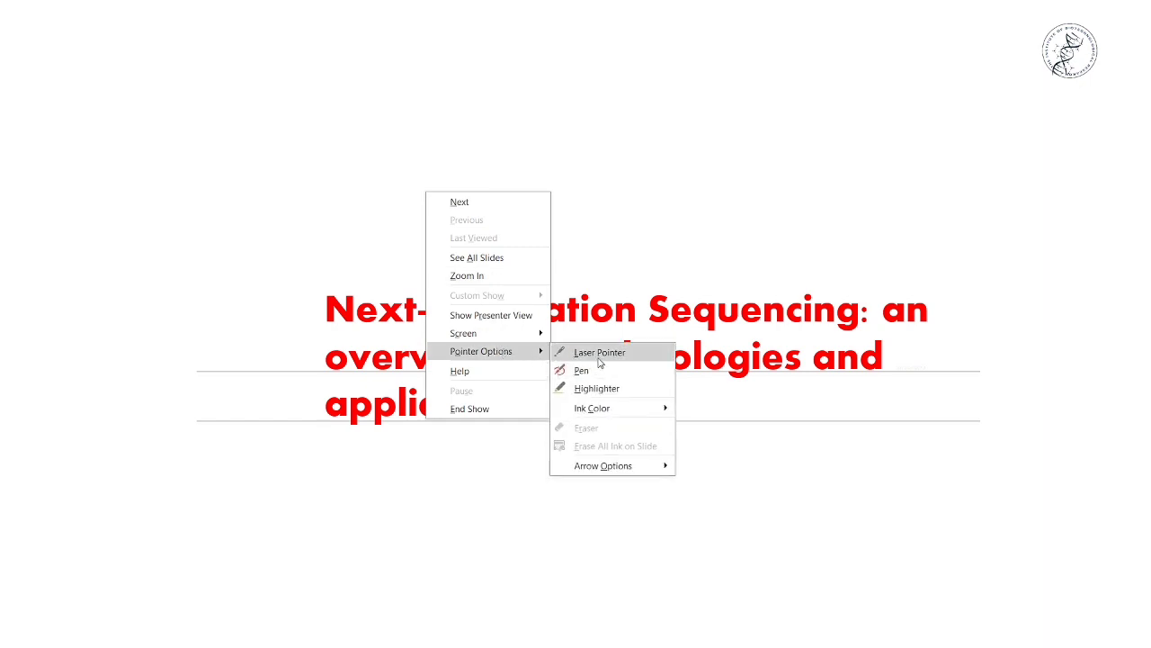
click(584, 371)
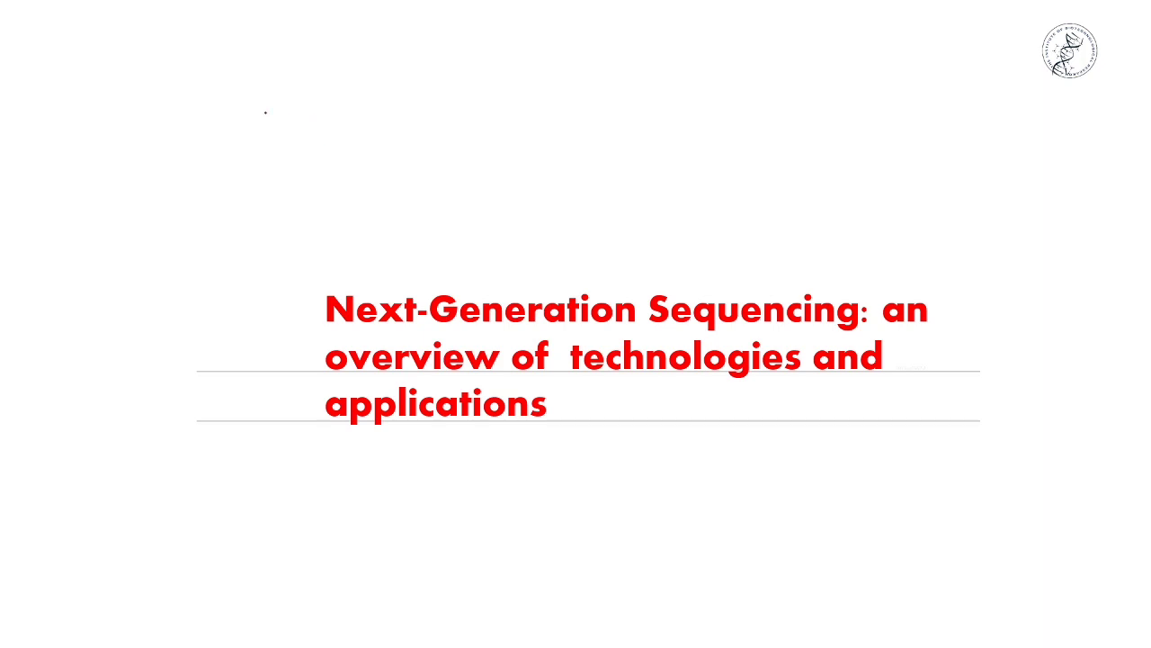
mouse_move(265, 112)
mouse_down()
mouse_move(360, 106)
mouse_move(367, 139)
mouse_move(291, 153)
mouse_up()
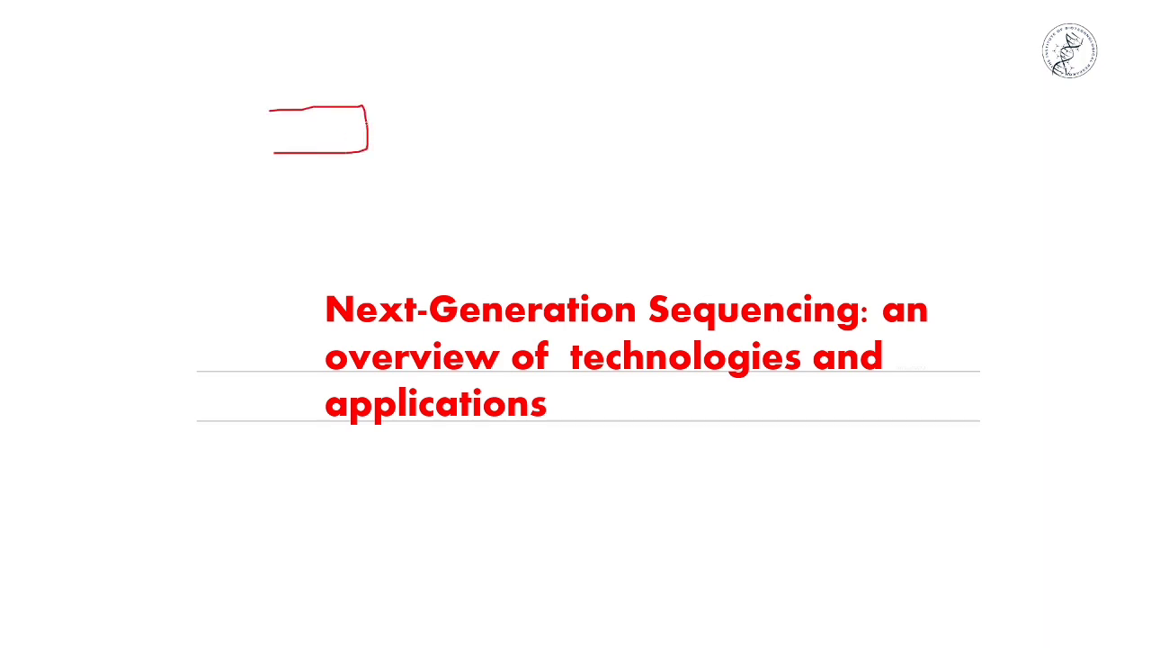
right_click(392, 155)
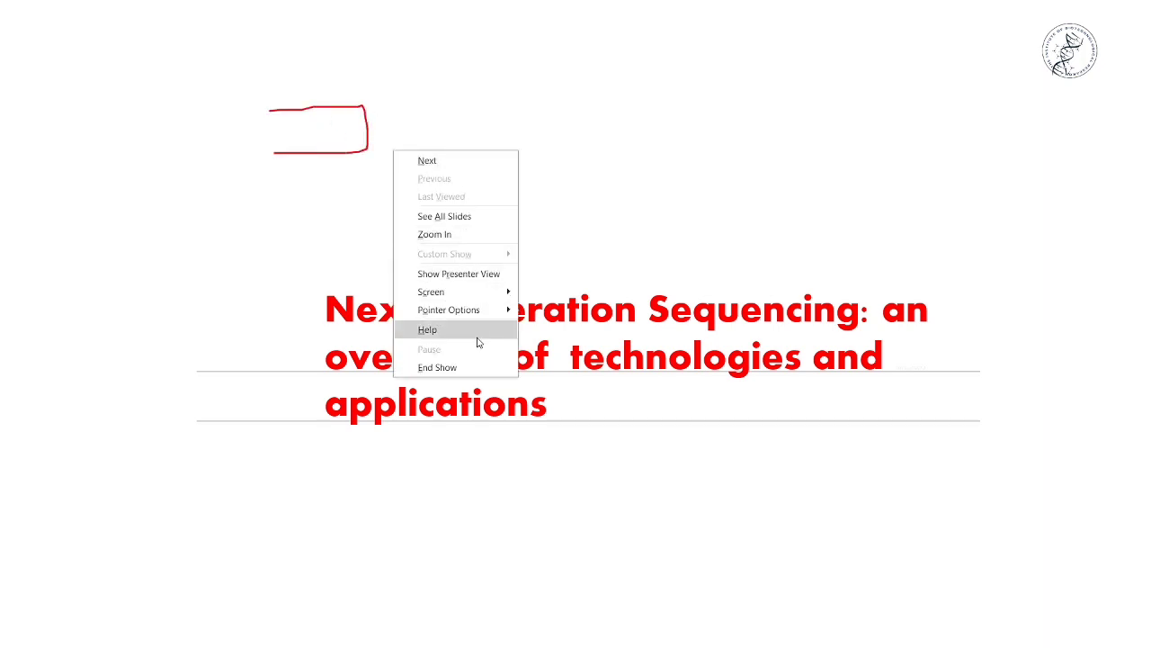
mouse_move(513, 313)
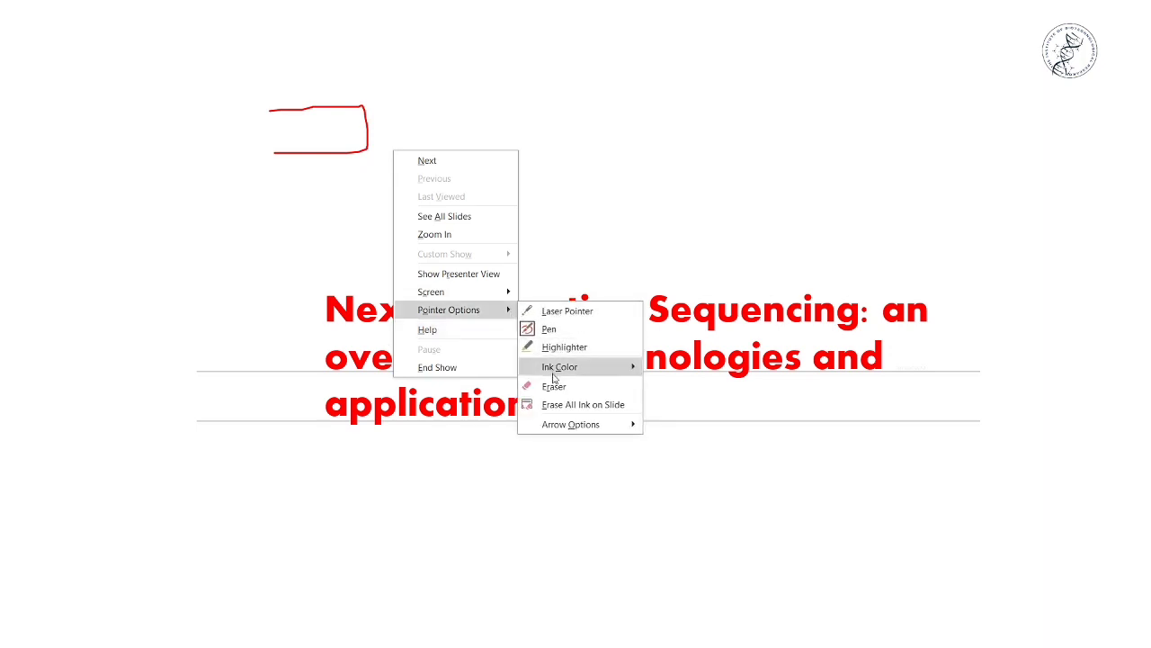
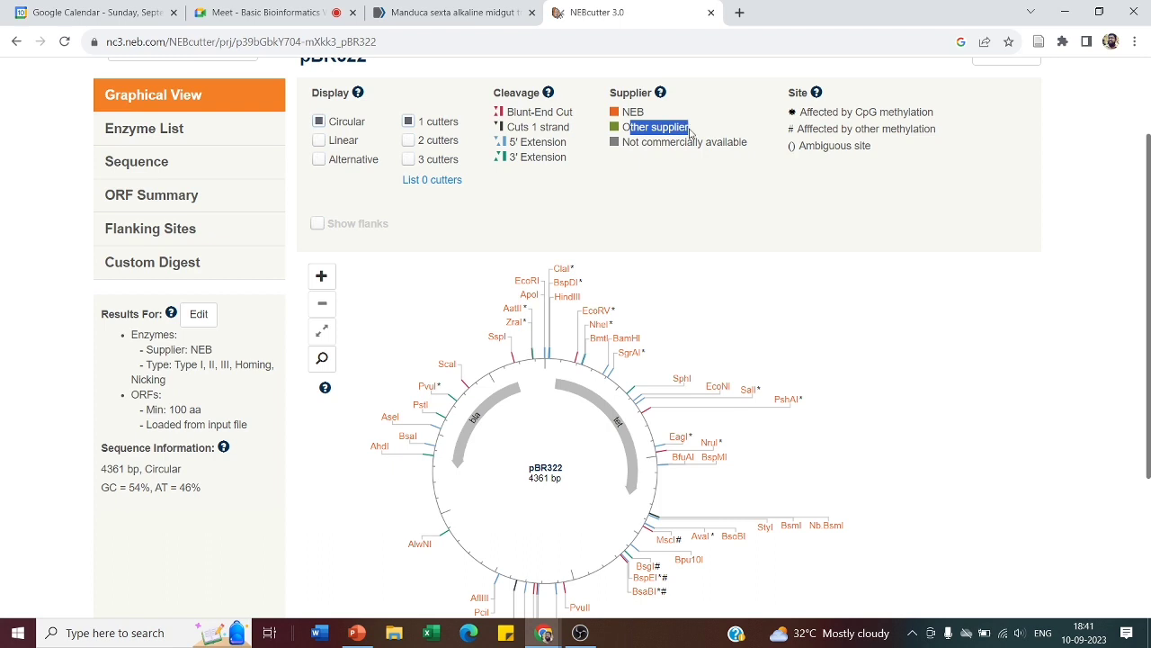
Step: Highlight "Not commercially available" in the Supplier legend and examine the enzyme sites around the circular pBR322 map
click(639, 150)
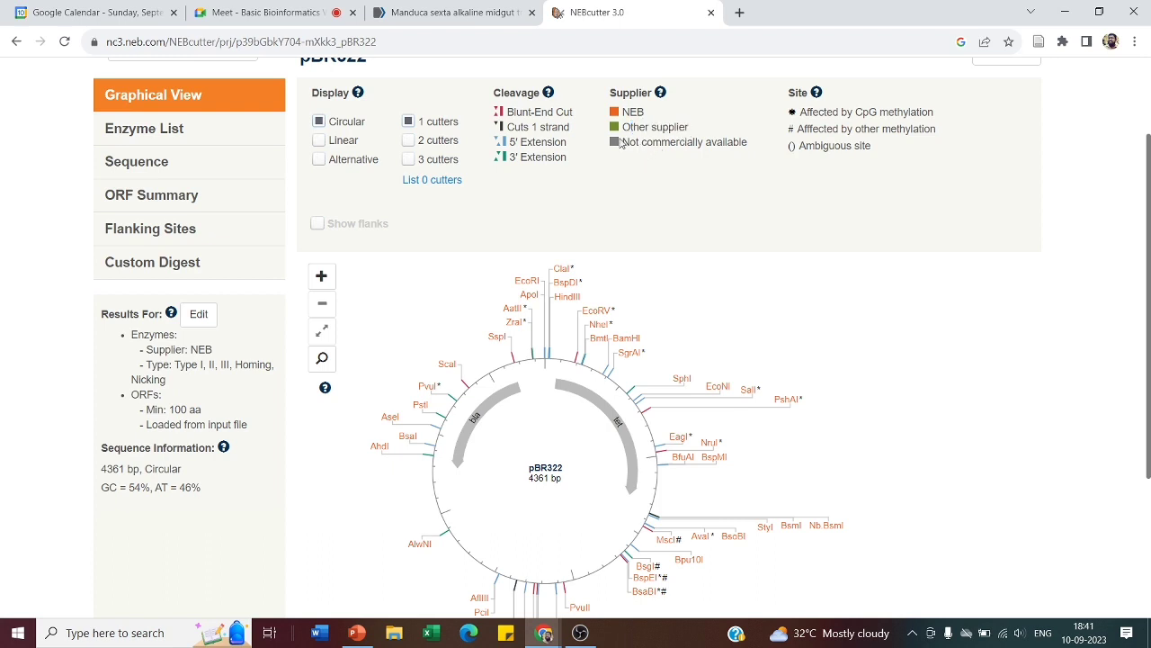
drag(623, 142, 741, 142)
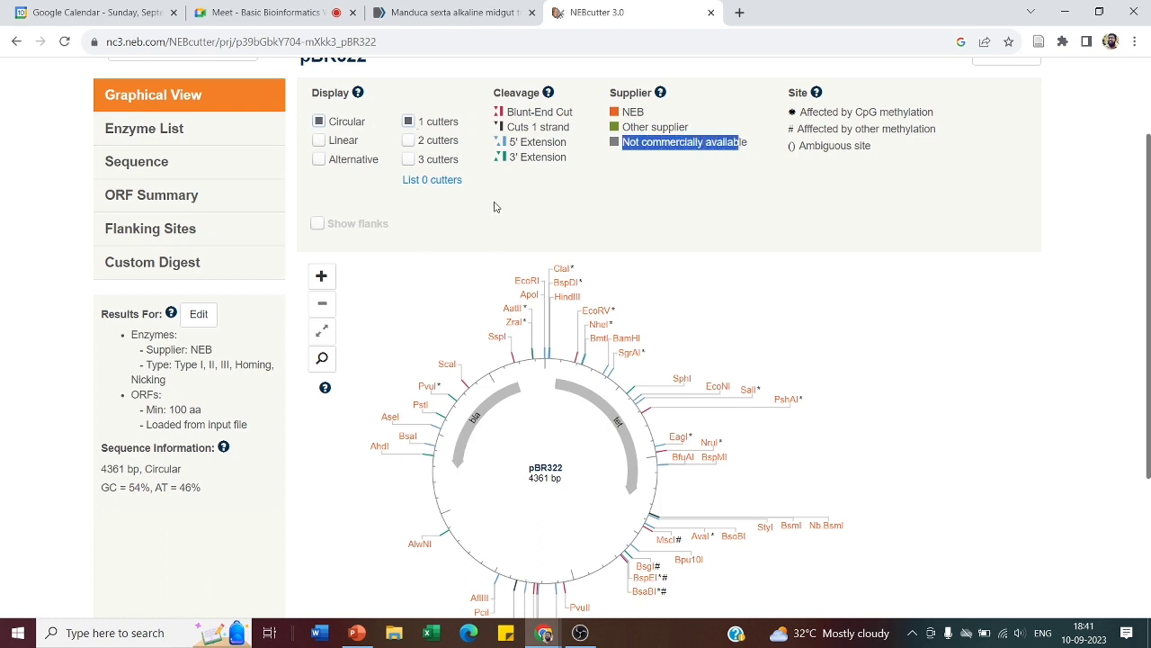
scroll(549, 232, down, 2)
scroll(549, 231, down, 1)
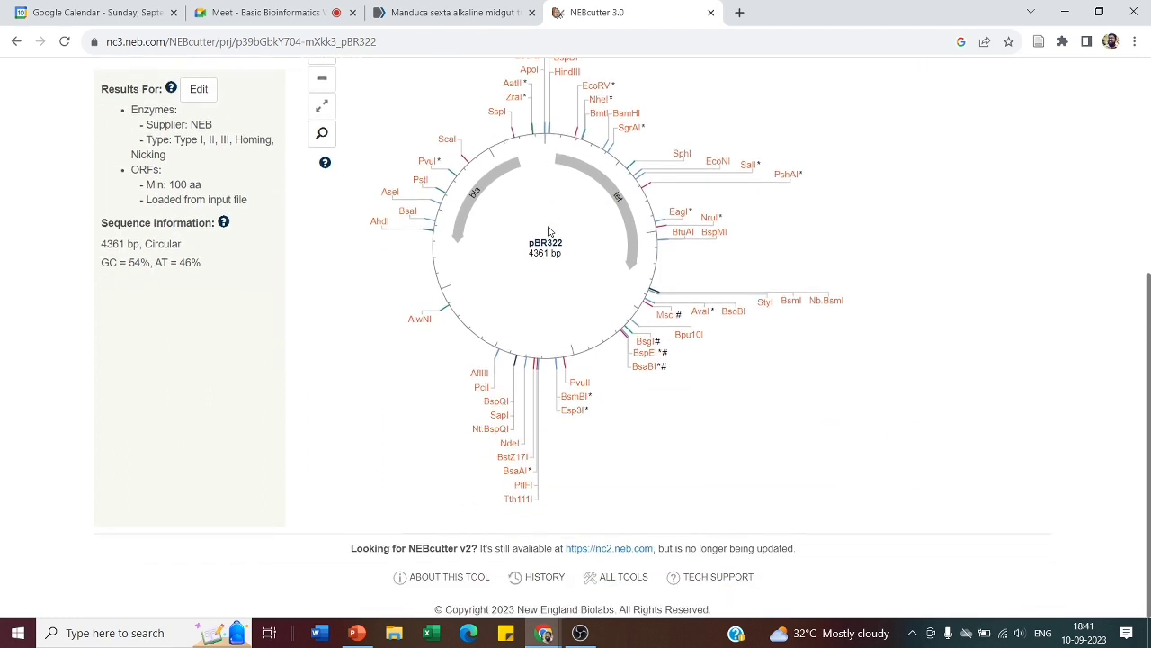
scroll(378, 144, up, 1)
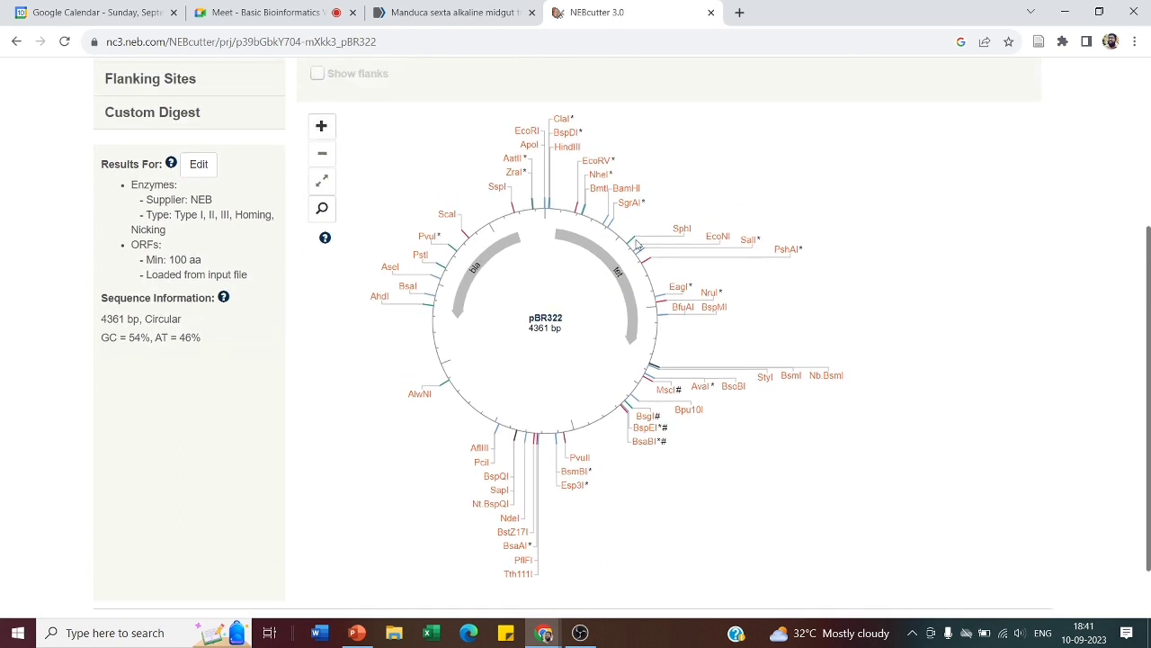
mouse_move(615, 259)
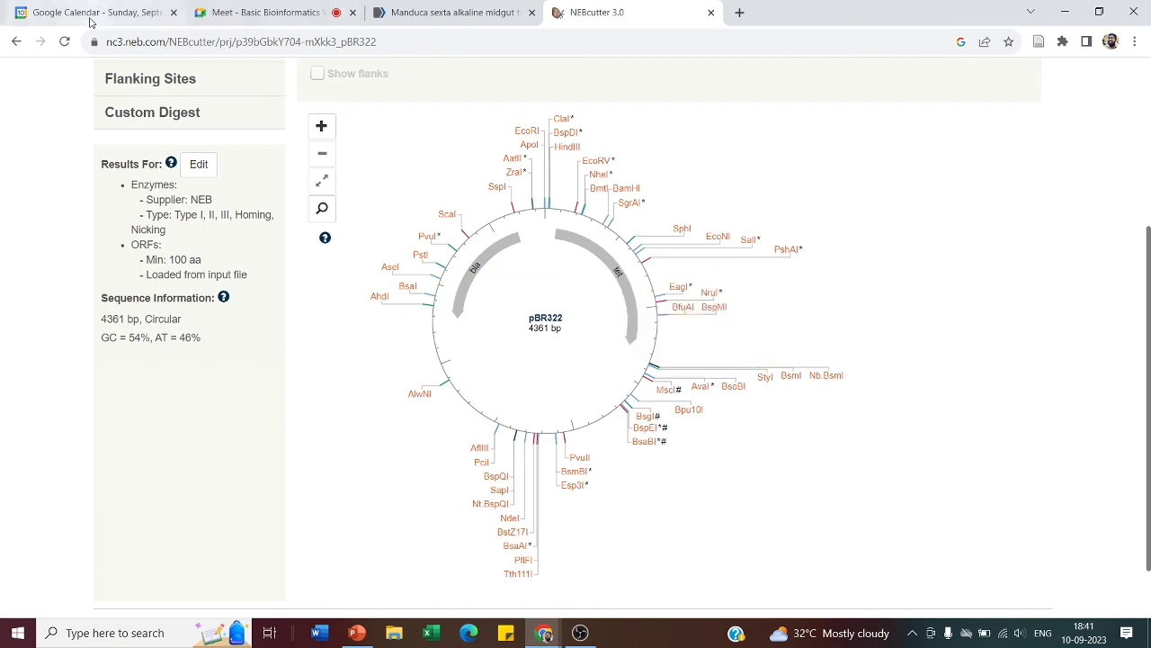
Step: Search Google for nebcutter 3 and open the NEBcutter v3.0 sequence input page
click(16, 41)
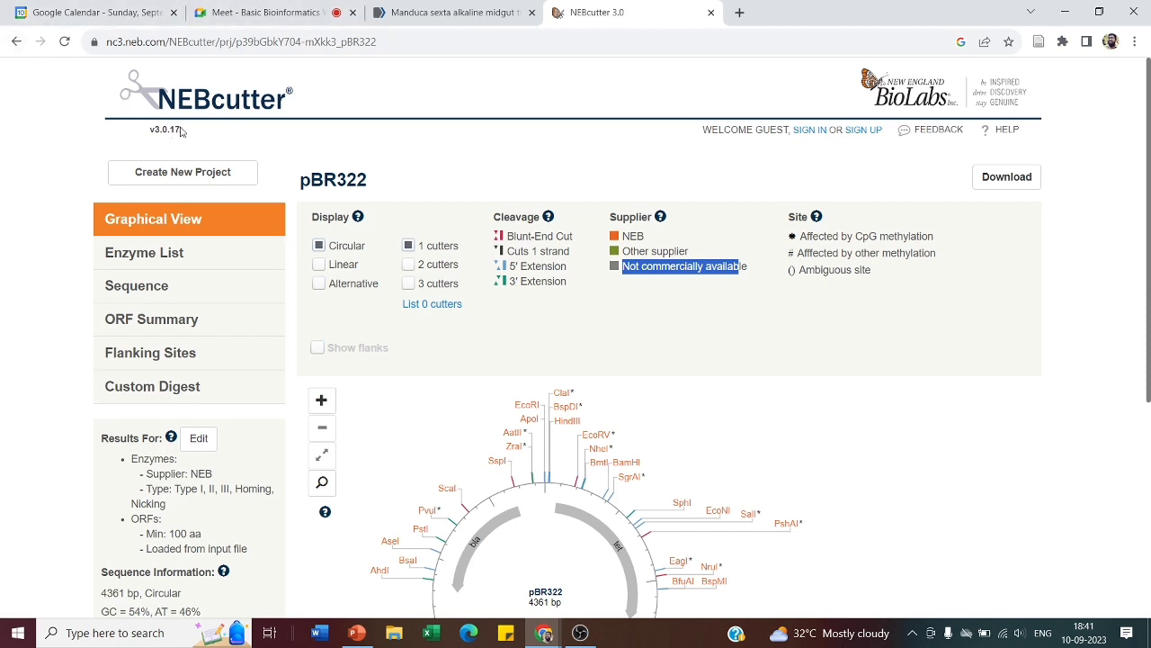
click(313, 51)
text(neb)
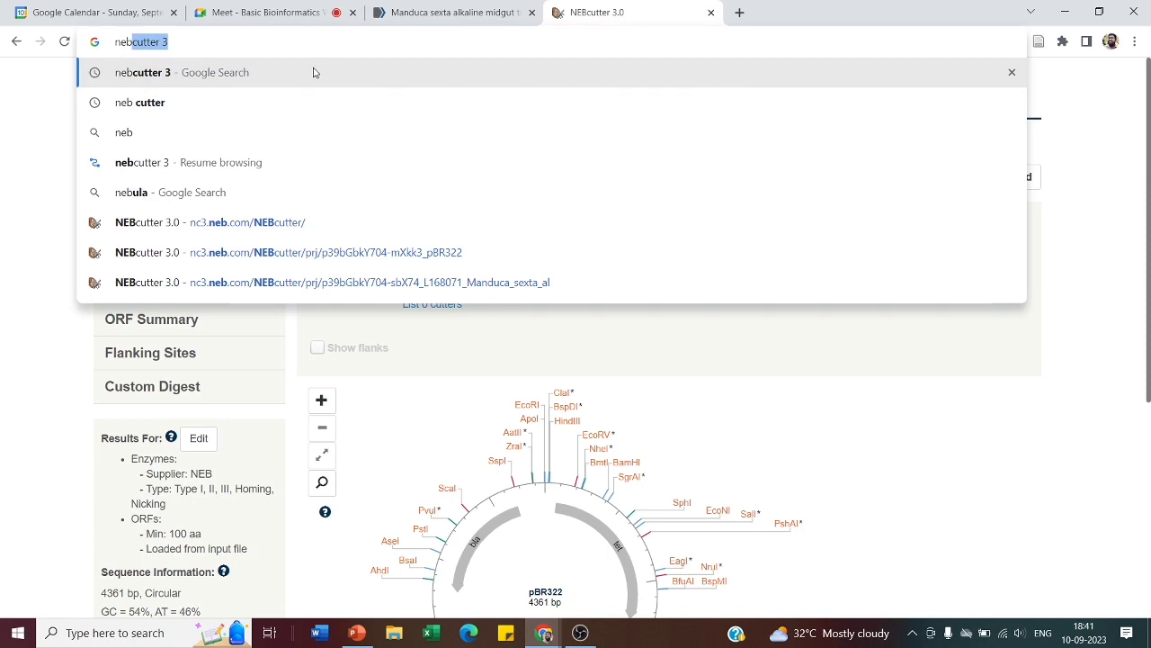
click(314, 70)
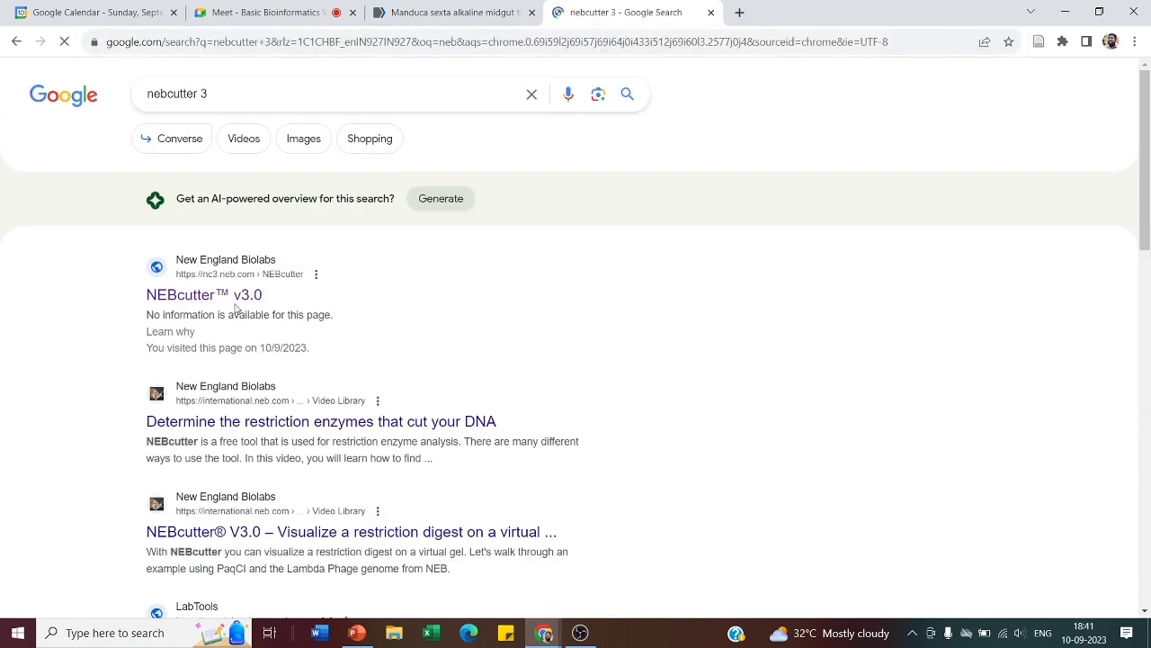
click(203, 263)
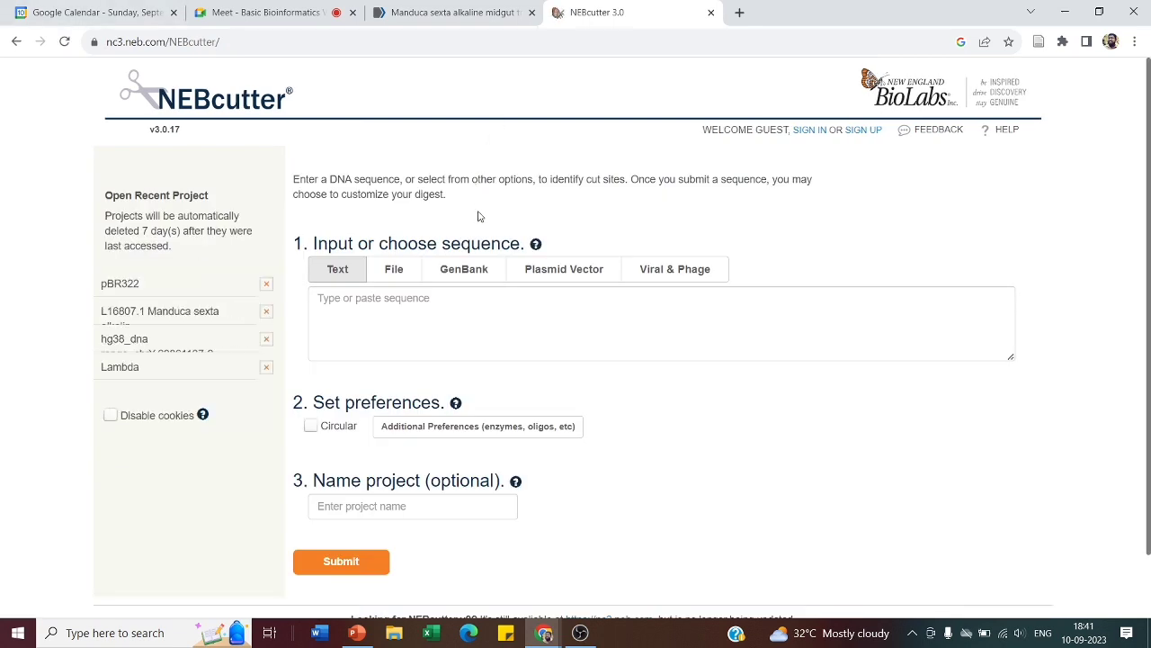
Step: Examine the predefined Viral & Phage sequences available as input, from Ad2 to Test short (57bp), without choosing one
click(707, 280)
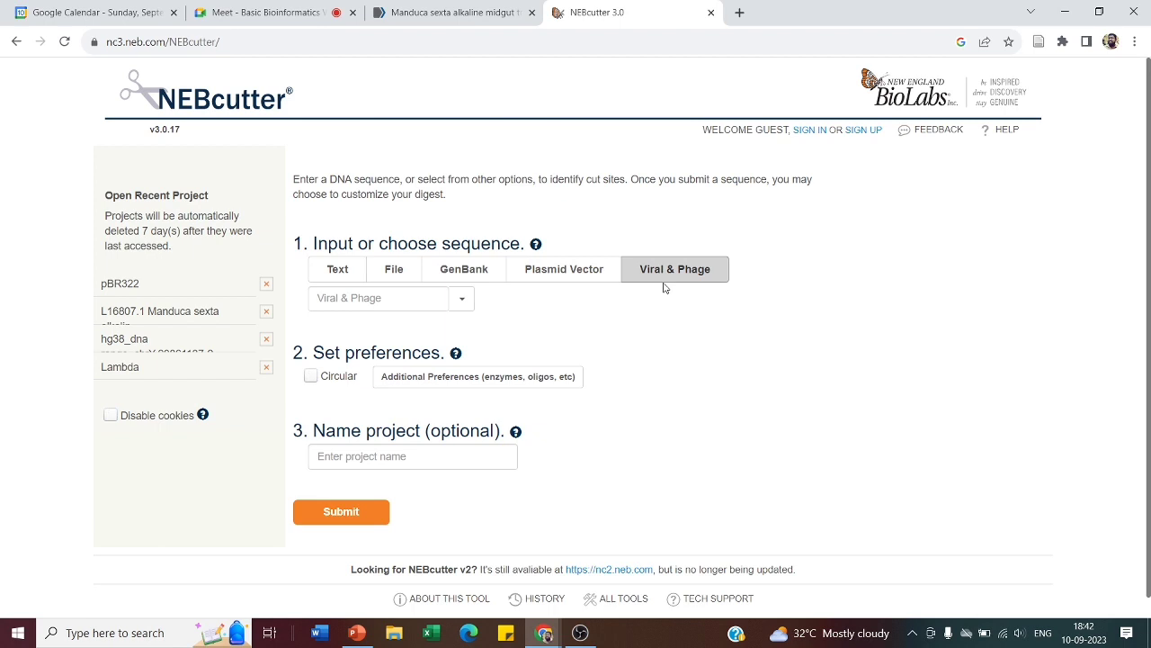
click(468, 306)
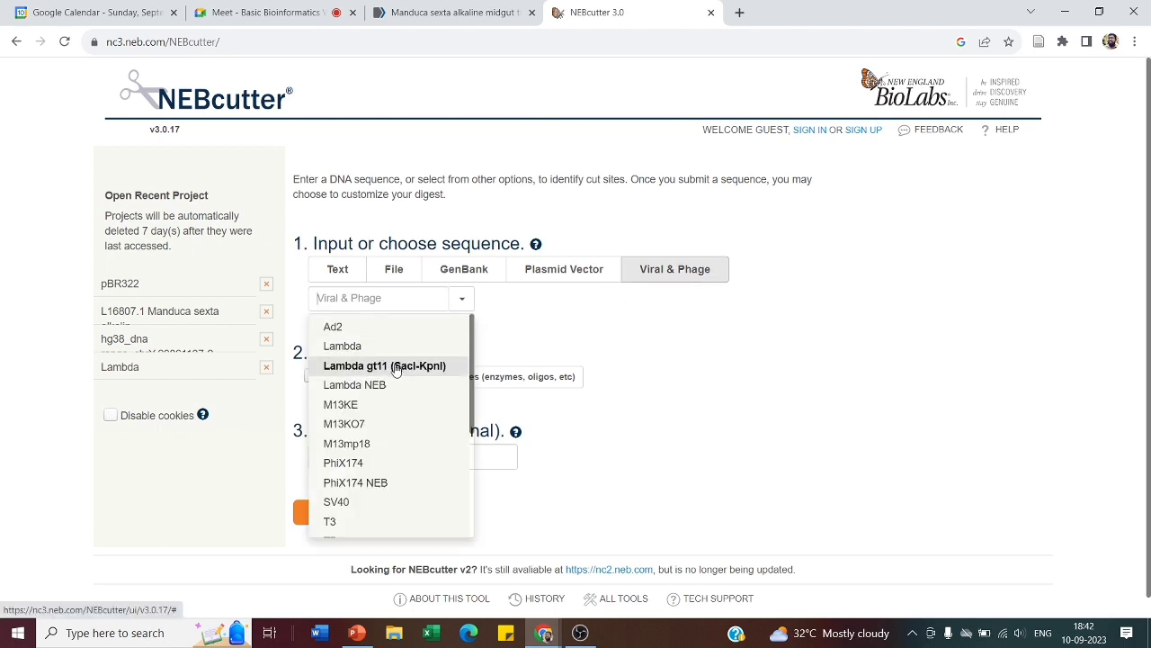
scroll(422, 406, down, 3)
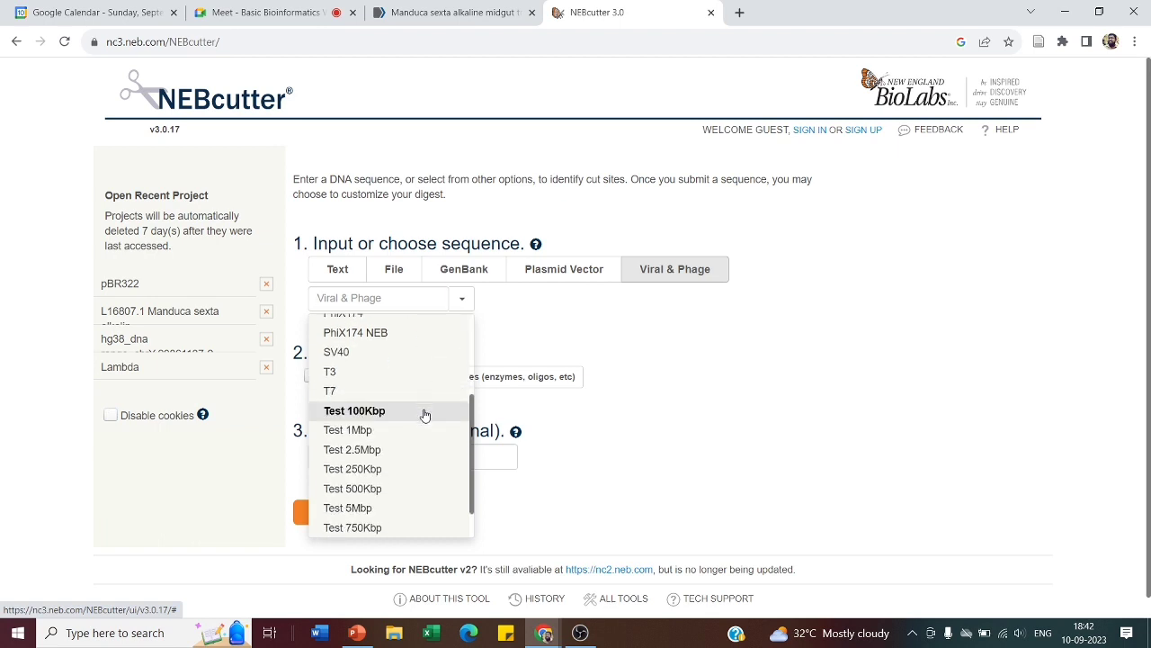
scroll(408, 478, down, 1)
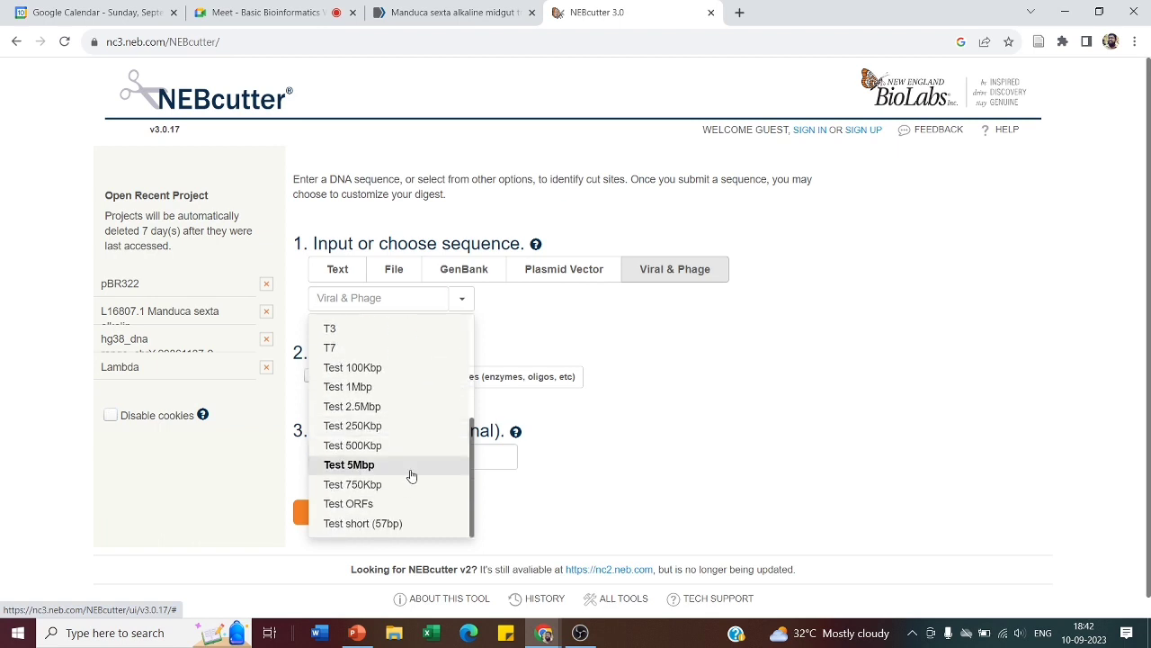
scroll(420, 409, up, 5)
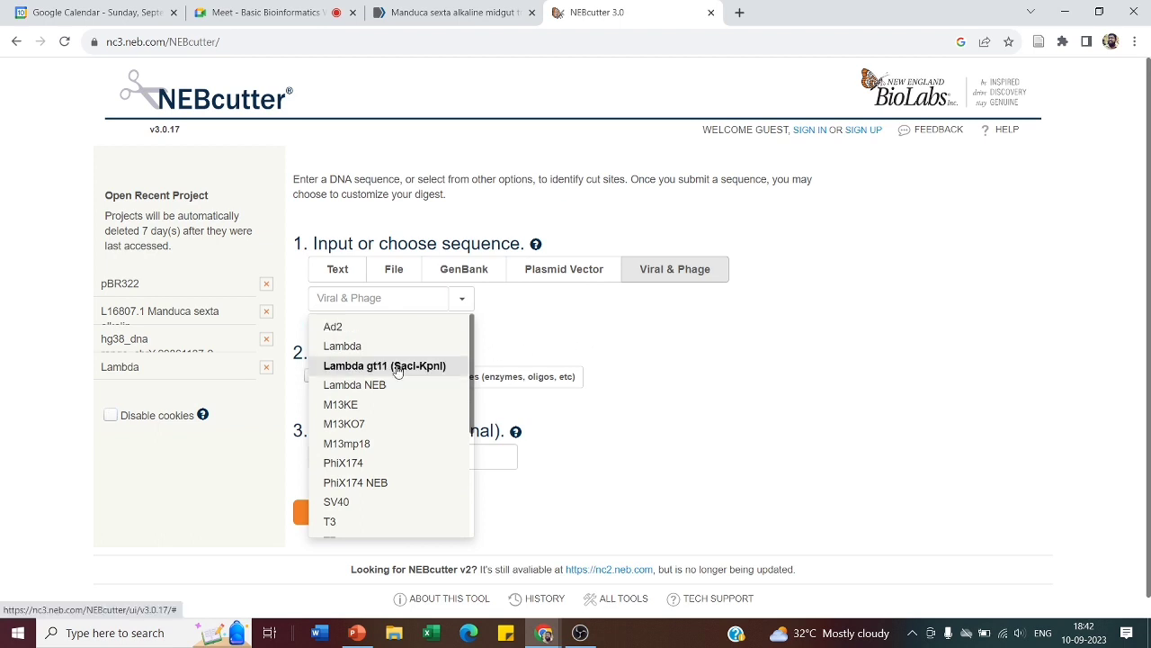
click(591, 333)
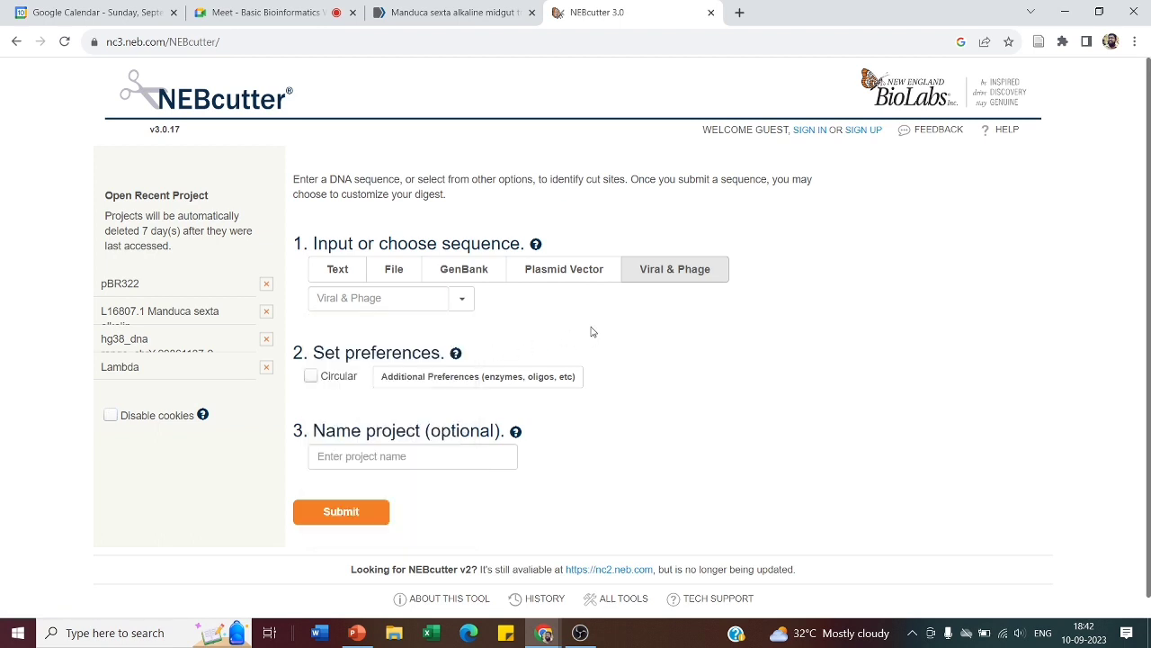
Step: Paste the L16807.1 Manduca sexta alkaline midgut trypsin mRNA FASTA sequence as text input and submit it for cut-site analysis
click(333, 272)
click(358, 311)
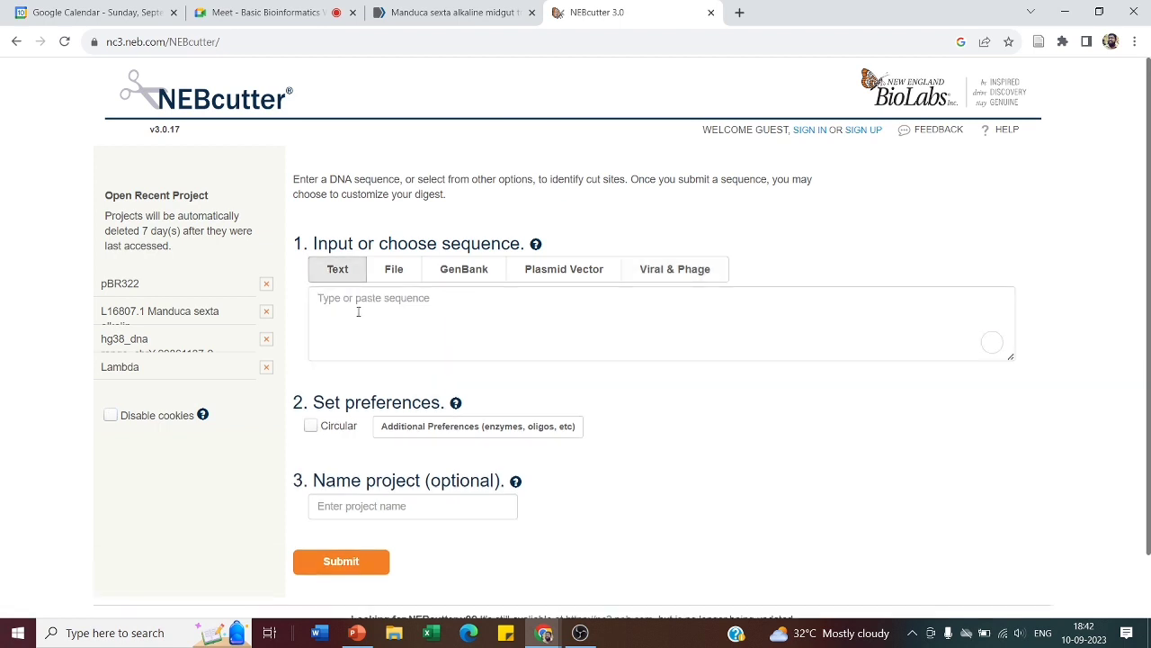
right_click(358, 311)
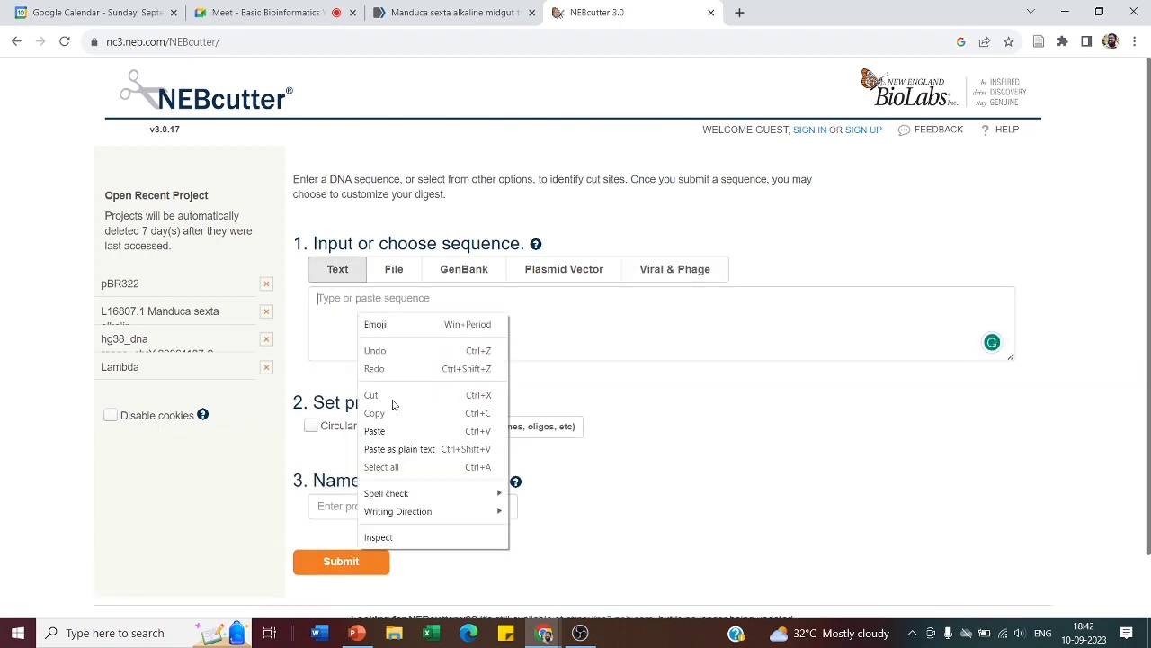
click(393, 429)
scroll(484, 354, up, 5)
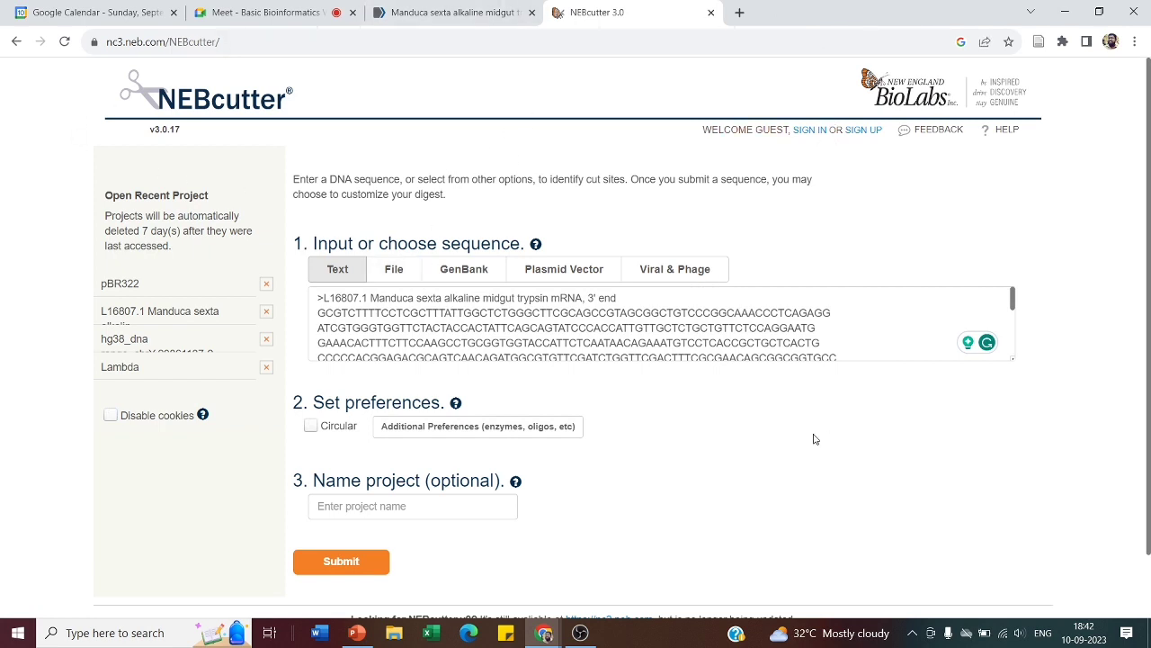
scroll(736, 424, down, 1)
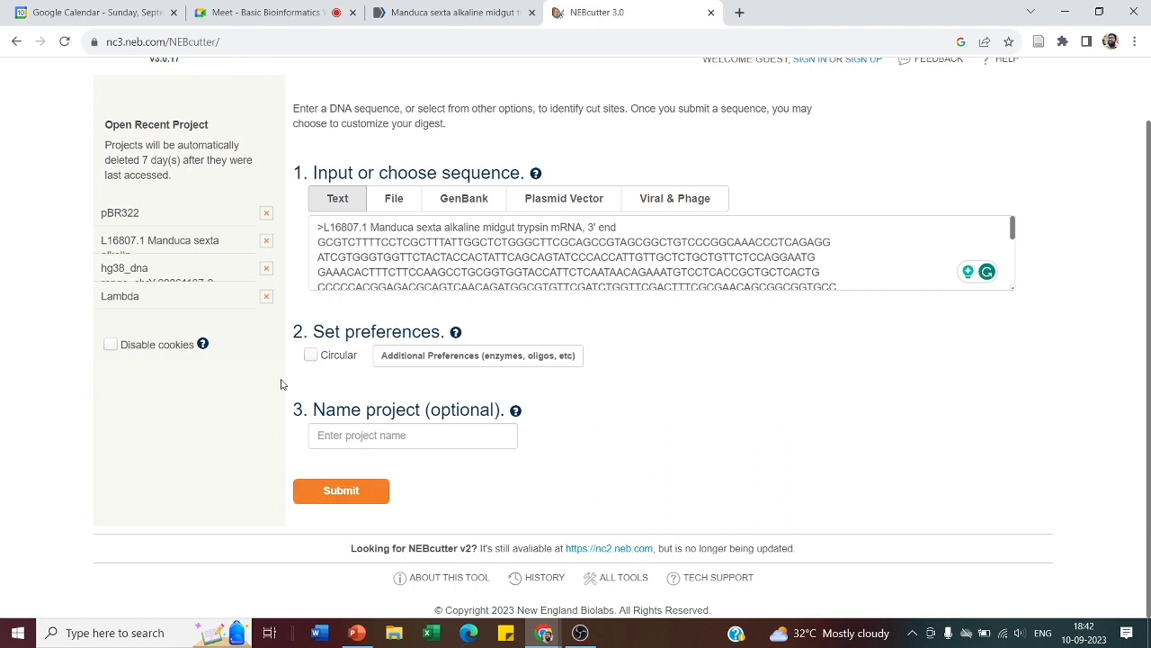
click(344, 491)
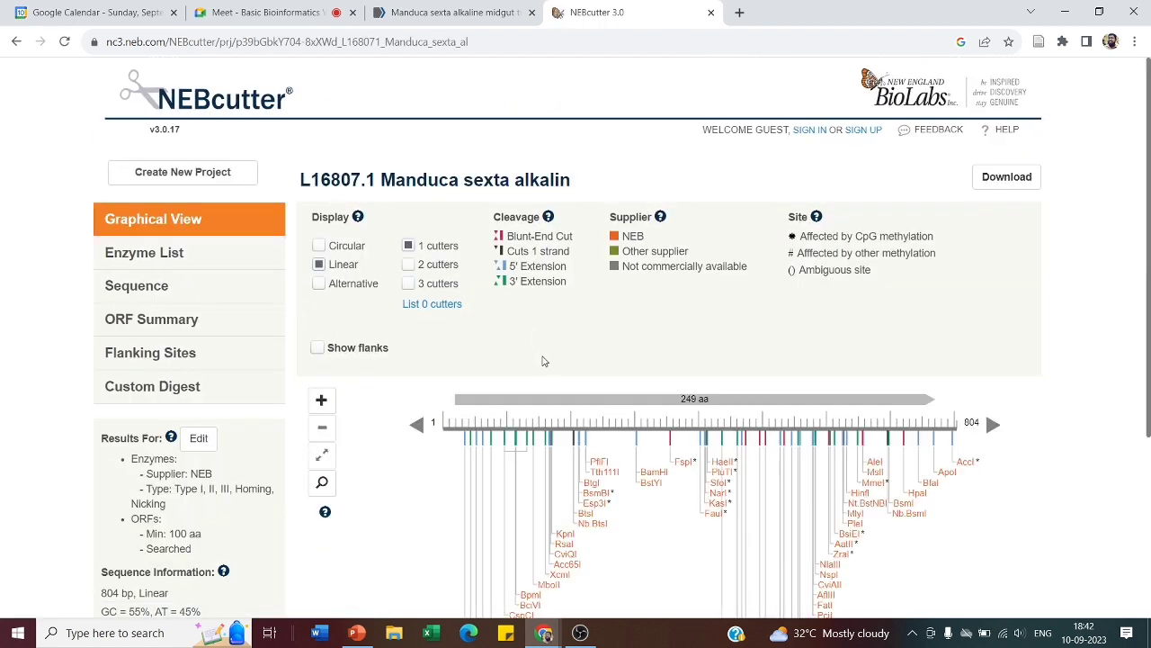
Step: Examine the single-cutter sites on the linear trypsin mRNA map and consult the GenBank view of its NCBI record
scroll(543, 360, down, 3)
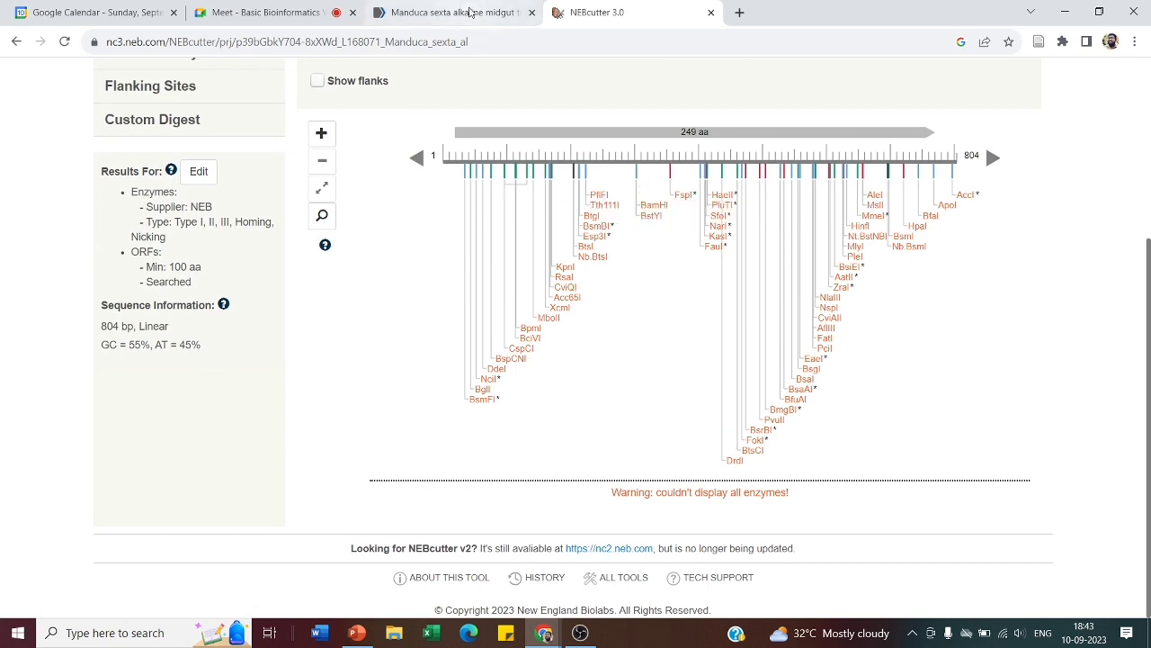
mouse_move(538, 187)
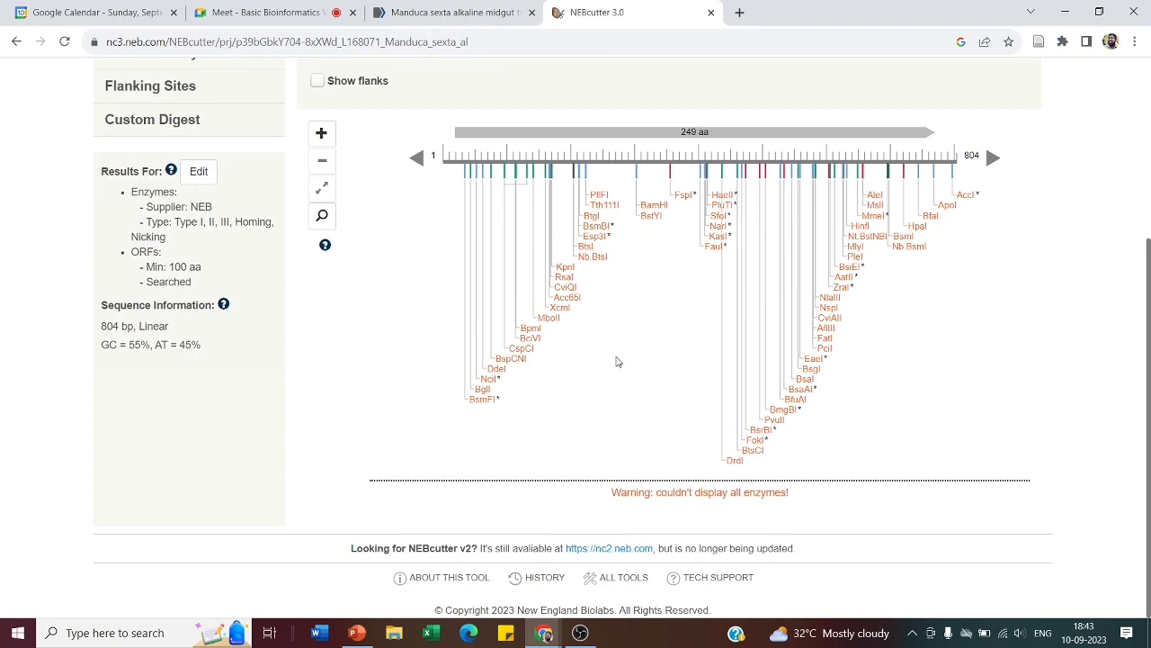
click(441, 9)
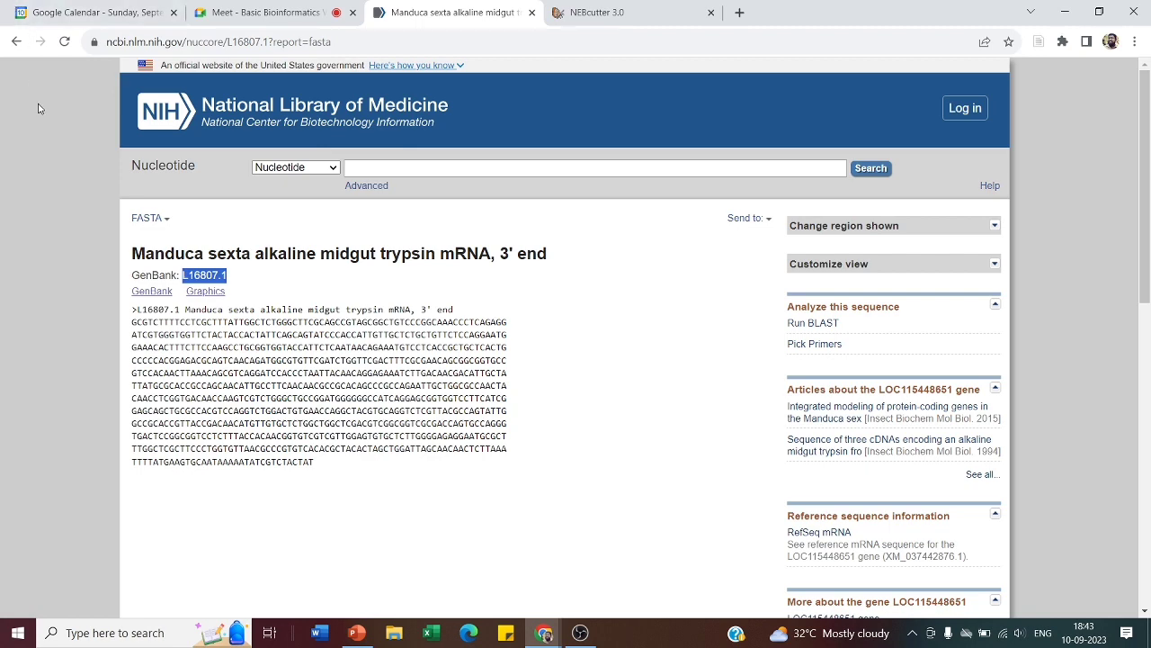
click(16, 41)
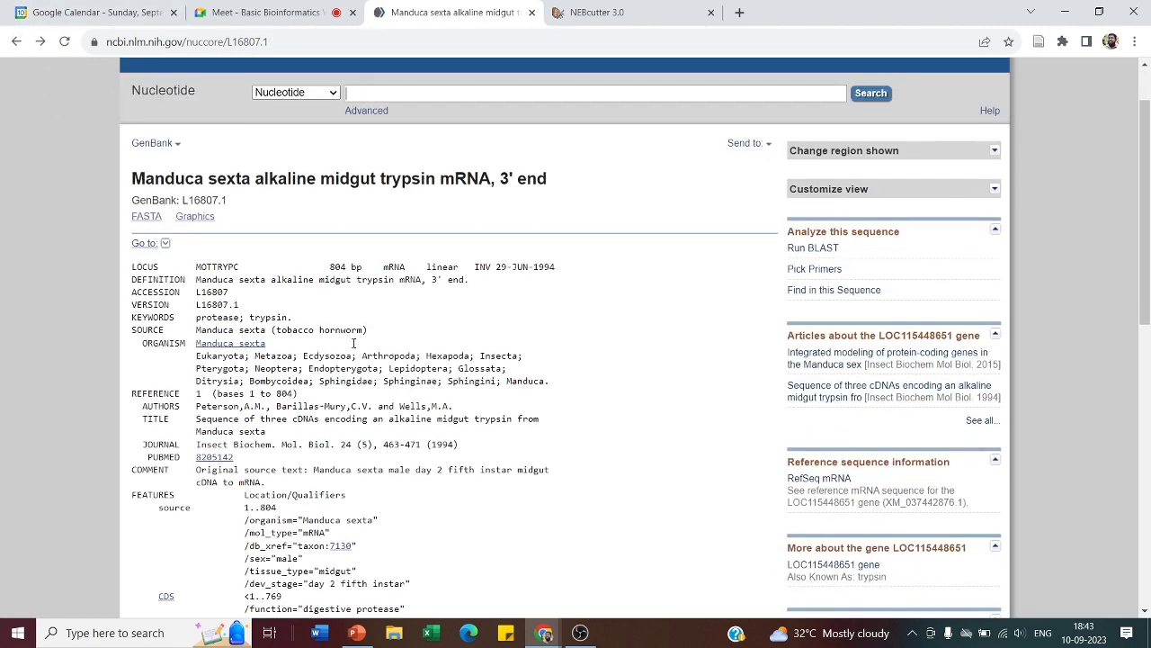
click(593, 14)
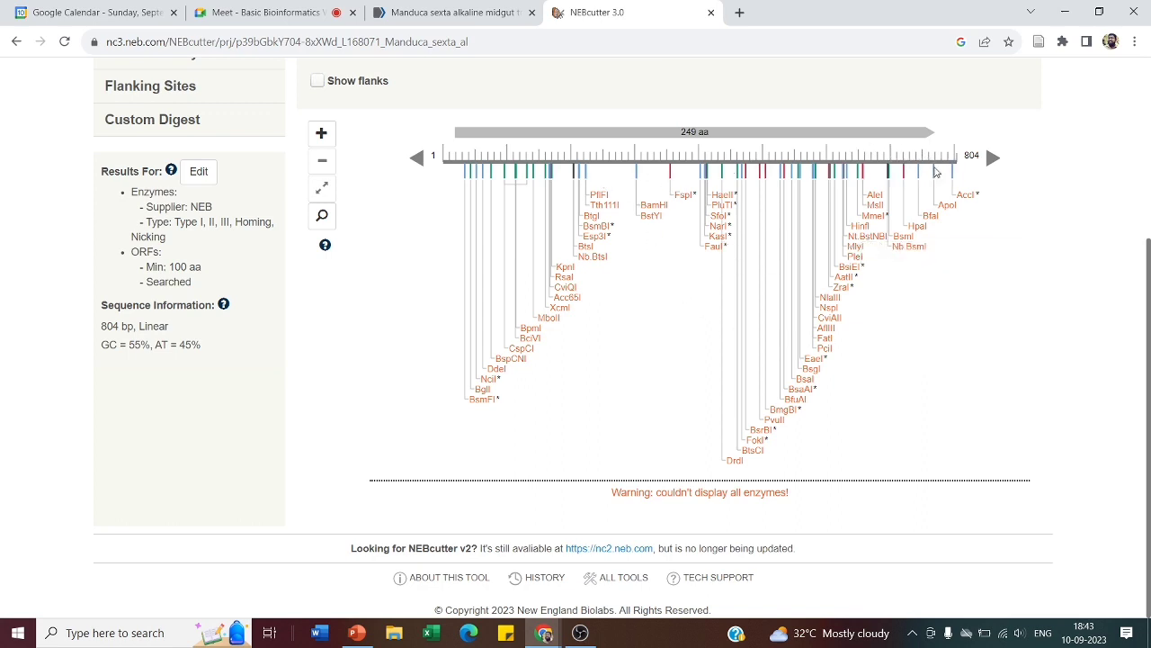
mouse_move(717, 215)
scroll(665, 211, up, 2)
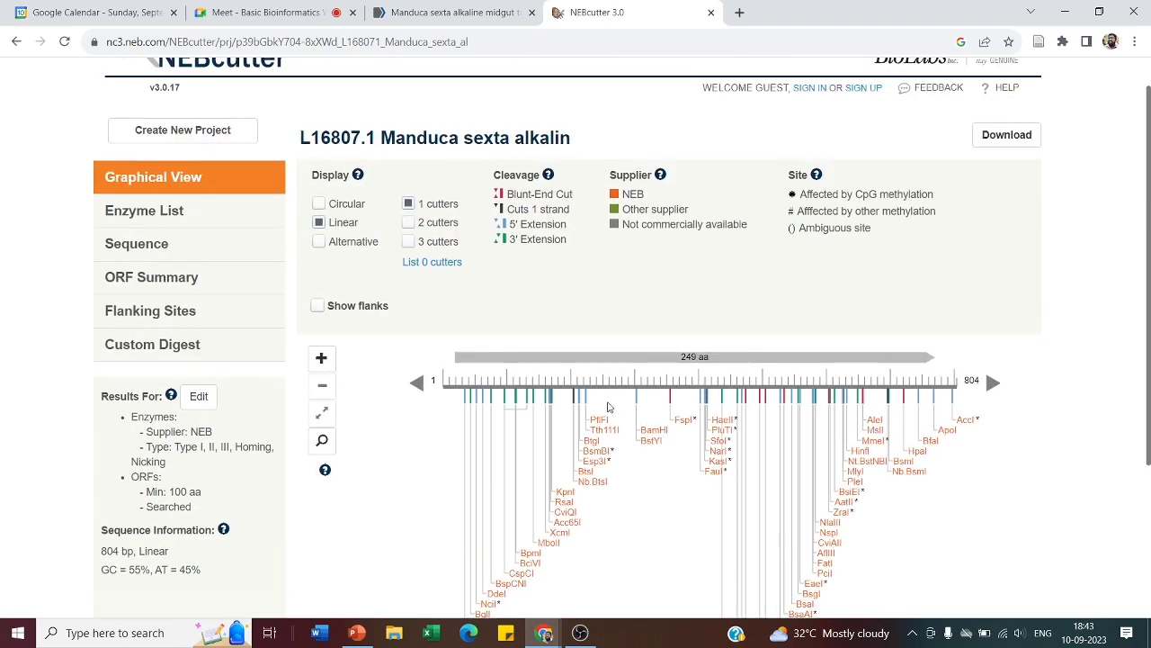
Step: Zoom the linear trypsin map to base level around position 400 and shift it downstream to examine the enzymes cutting both strands
click(322, 358)
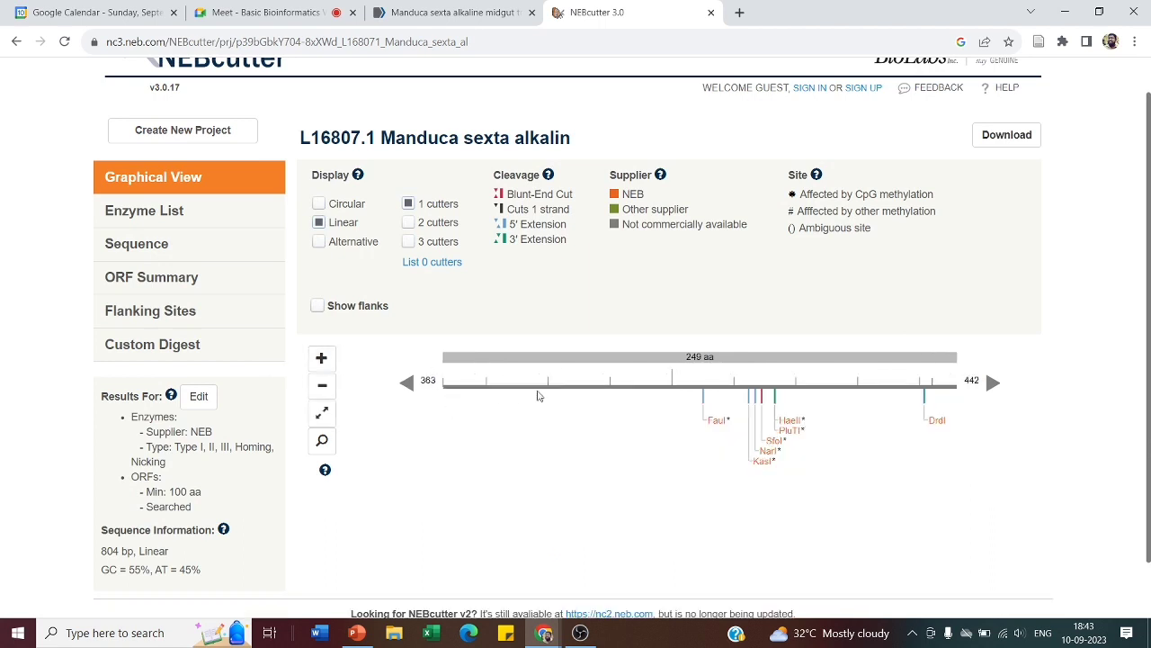
scroll(538, 396, down, 1)
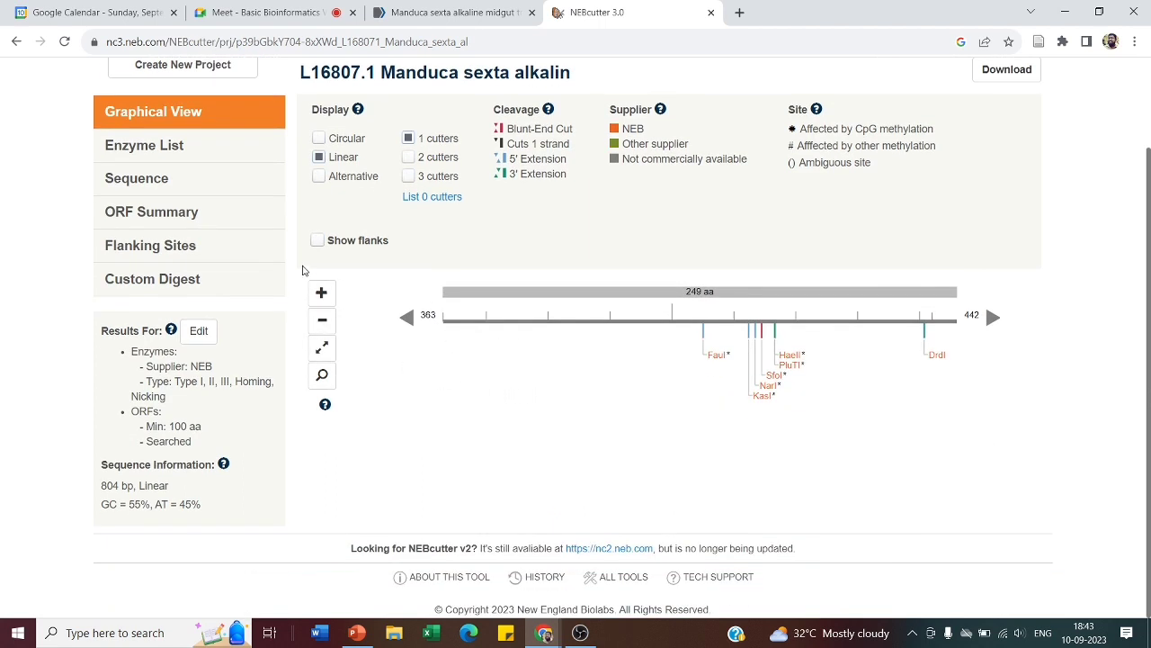
click(321, 292)
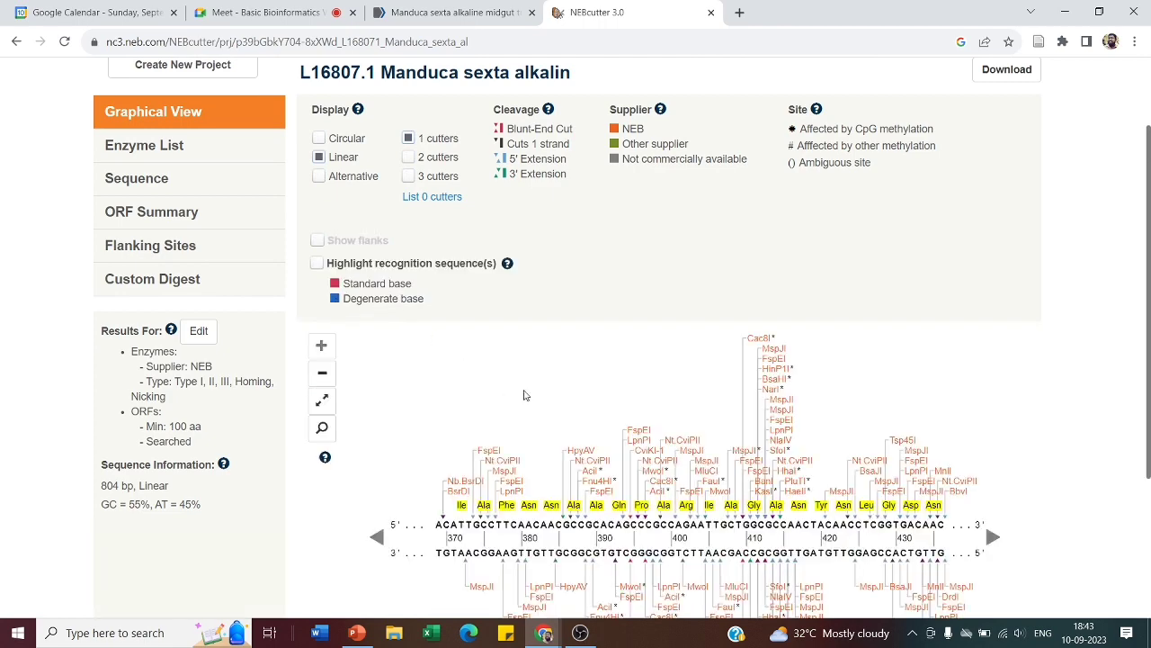
scroll(526, 396, down, 3)
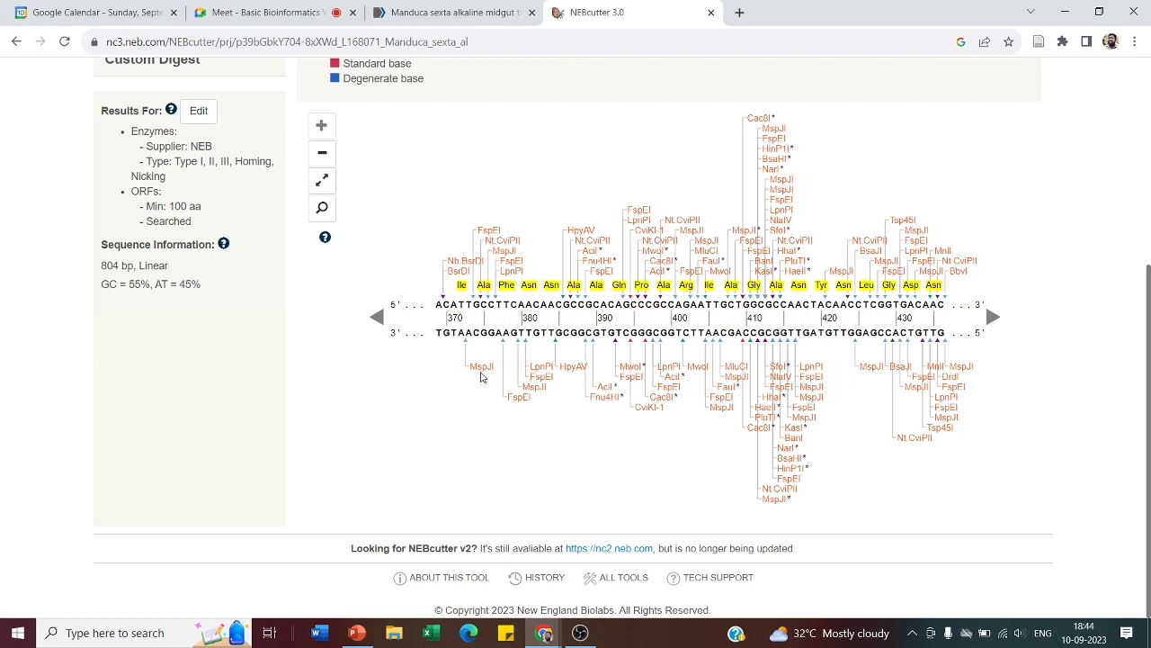
mouse_move(481, 378)
click(994, 318)
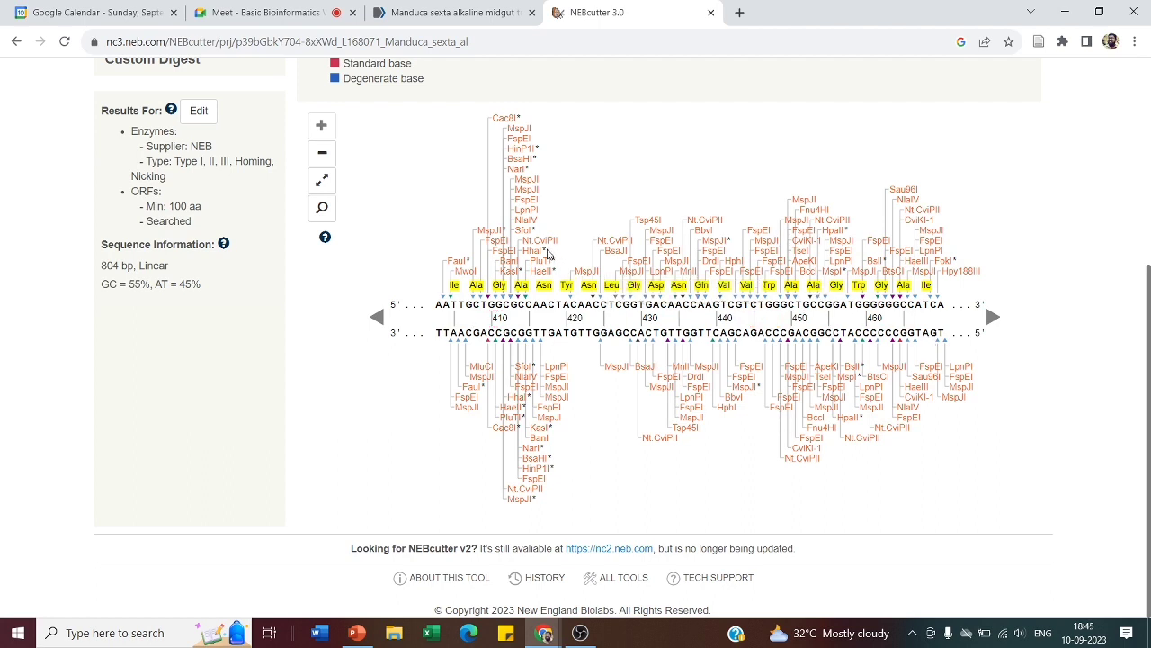
Step: Examine the site legend for CpG and other methylation alongside the marked enzymes on the base-level trypsin map
scroll(549, 255, up, 2)
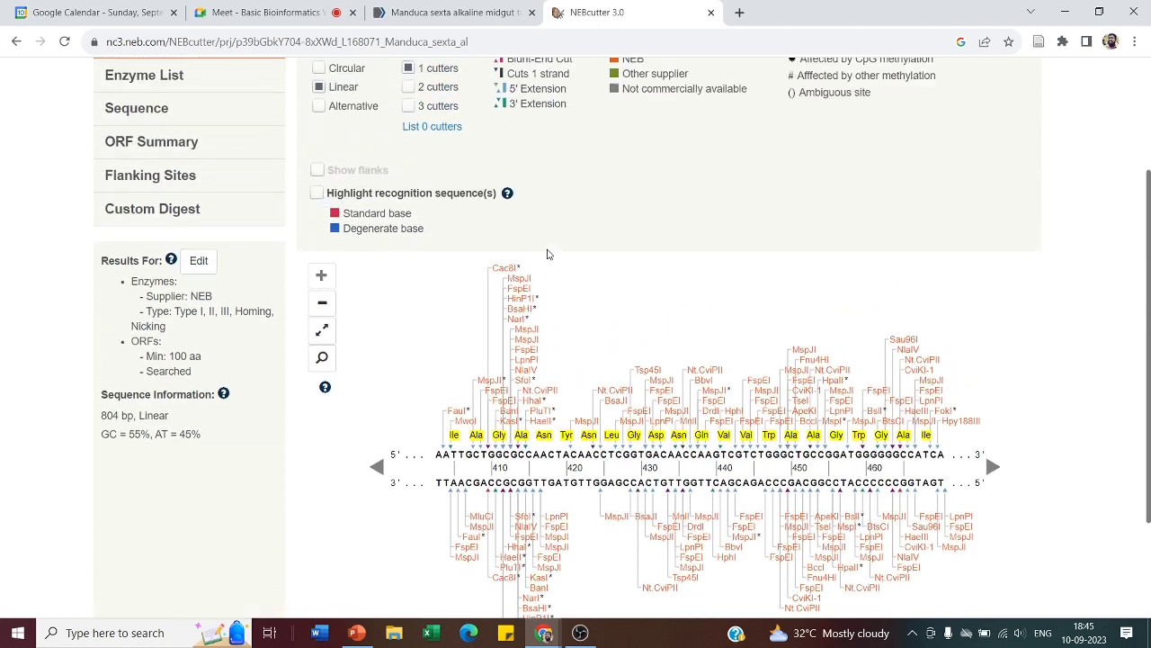
scroll(548, 255, up, 2)
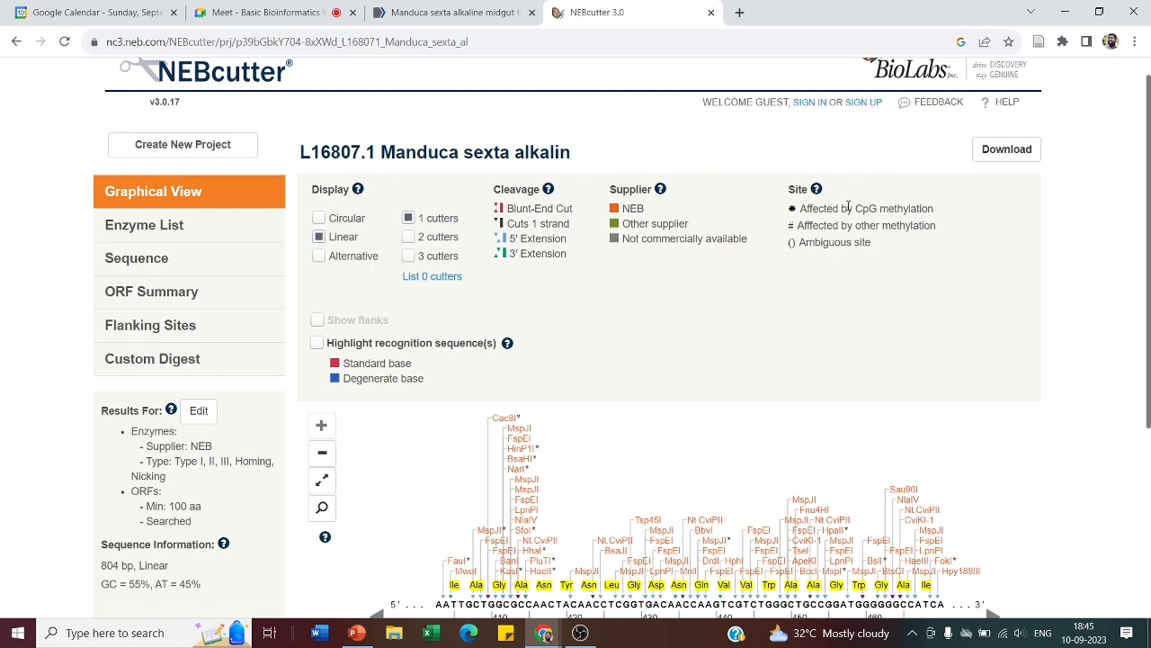
scroll(846, 212, down, 1)
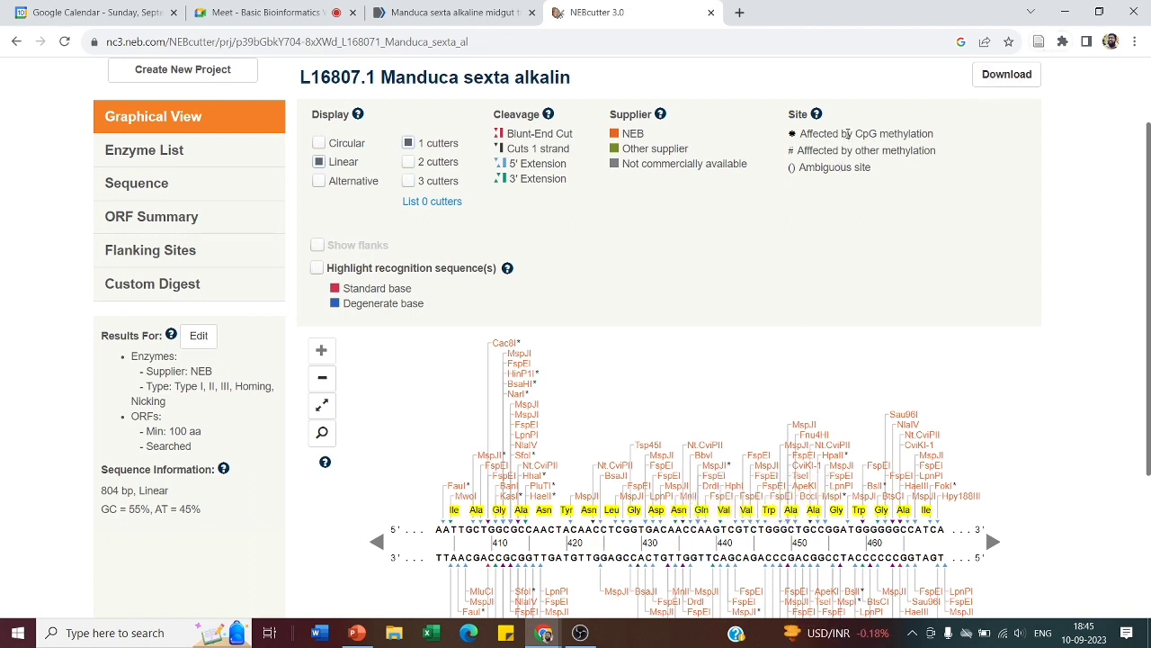
drag(849, 135, 799, 134)
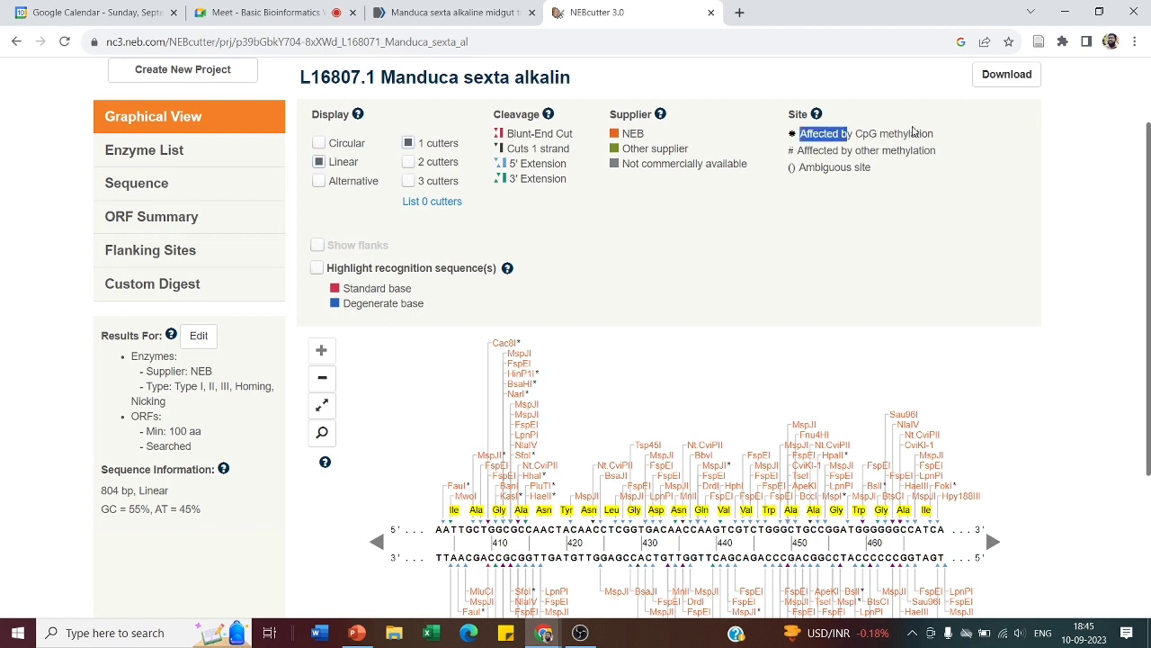
click(910, 132)
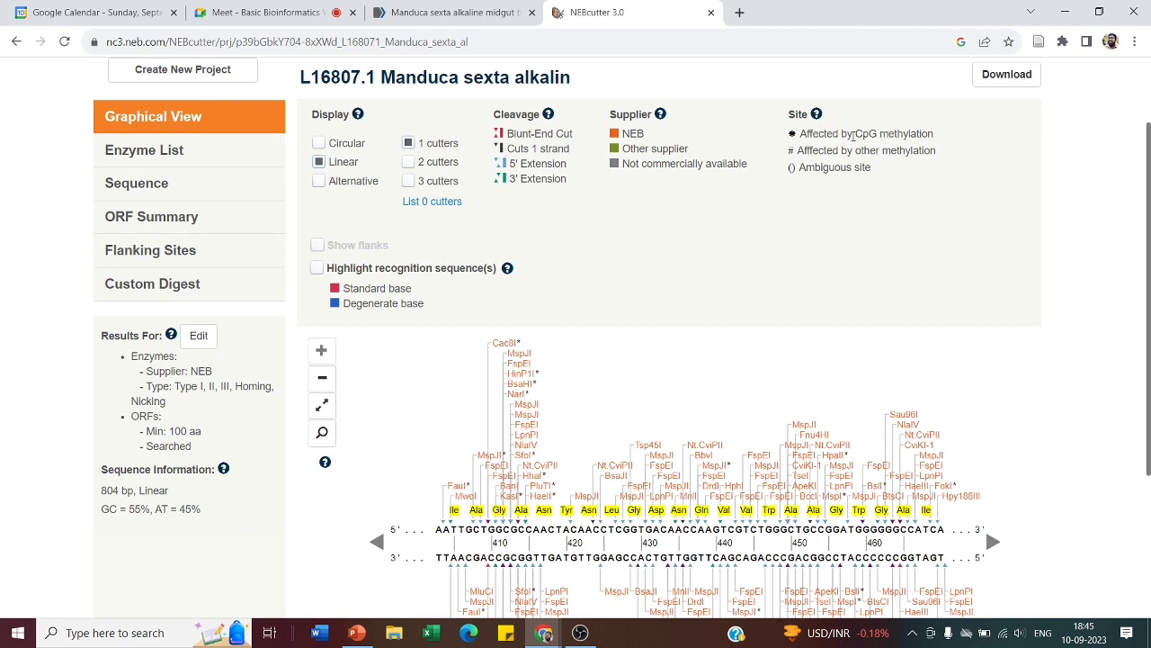
drag(854, 135, 935, 151)
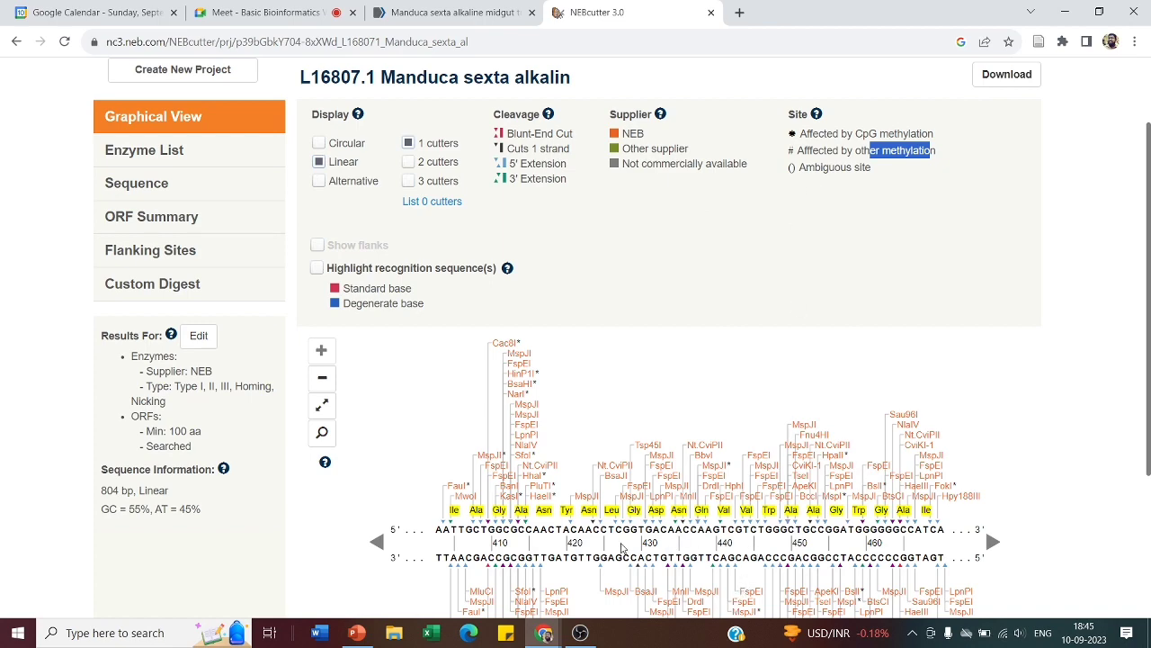
scroll(620, 547, down, 2)
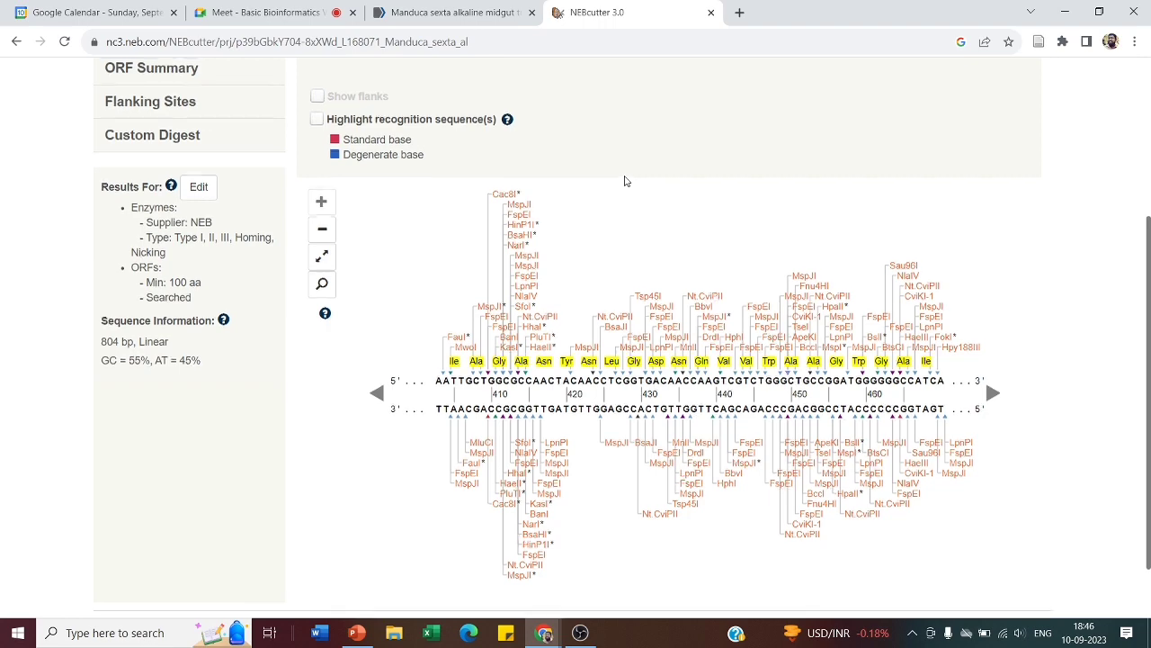
scroll(625, 181, up, 2)
scroll(625, 181, up, 1)
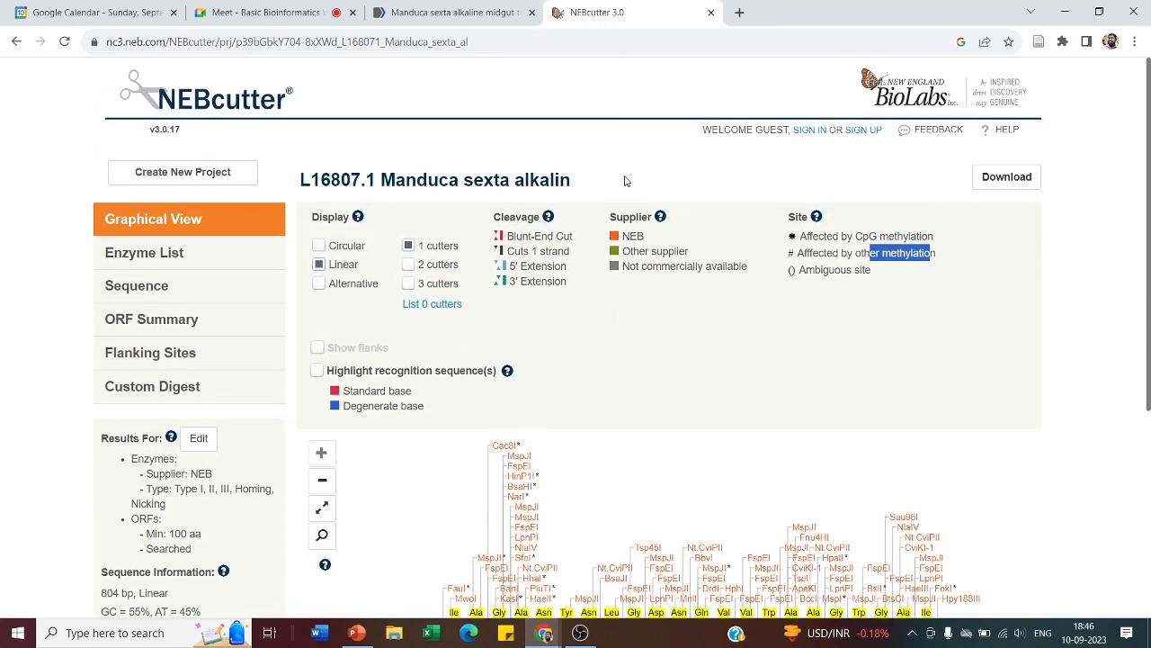
scroll(625, 181, down, 3)
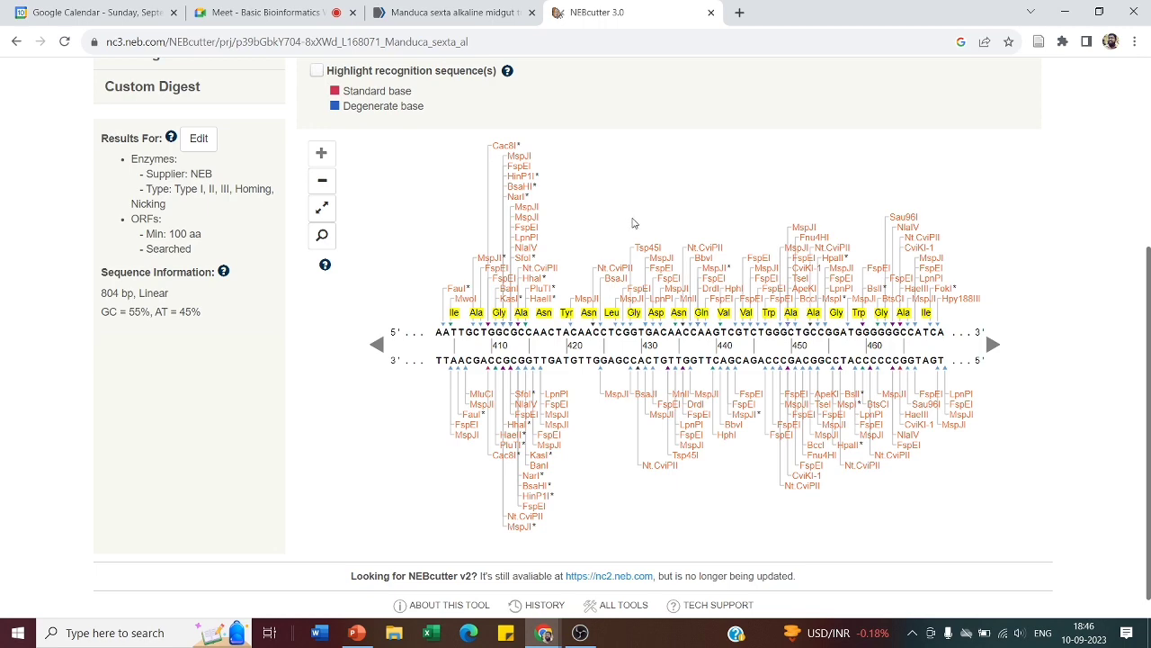
Step: Open the custom digest enzyme selection for the trypsin mRNA
scroll(632, 223, up, 2)
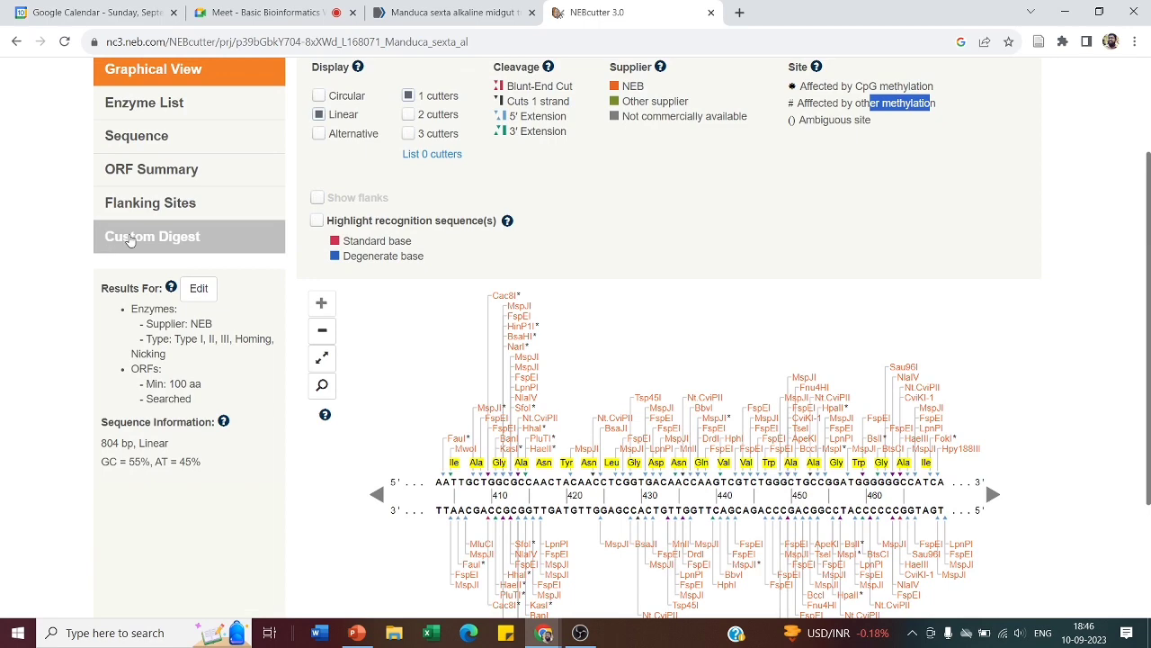
scroll(130, 240, up, 2)
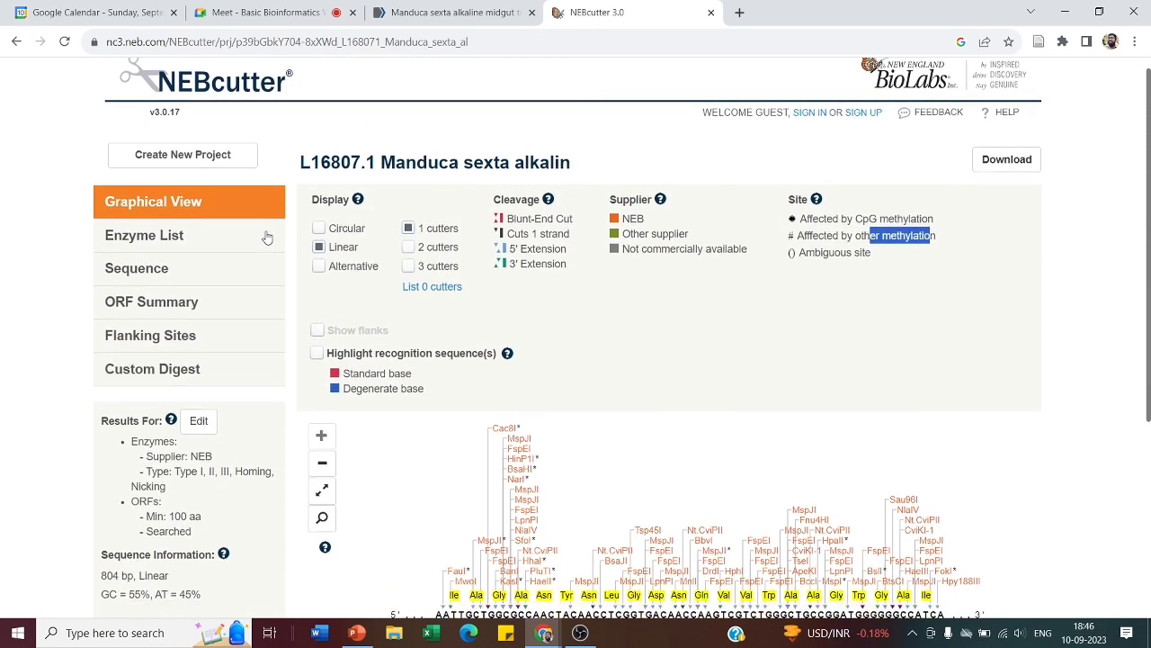
scroll(203, 259, down, 2)
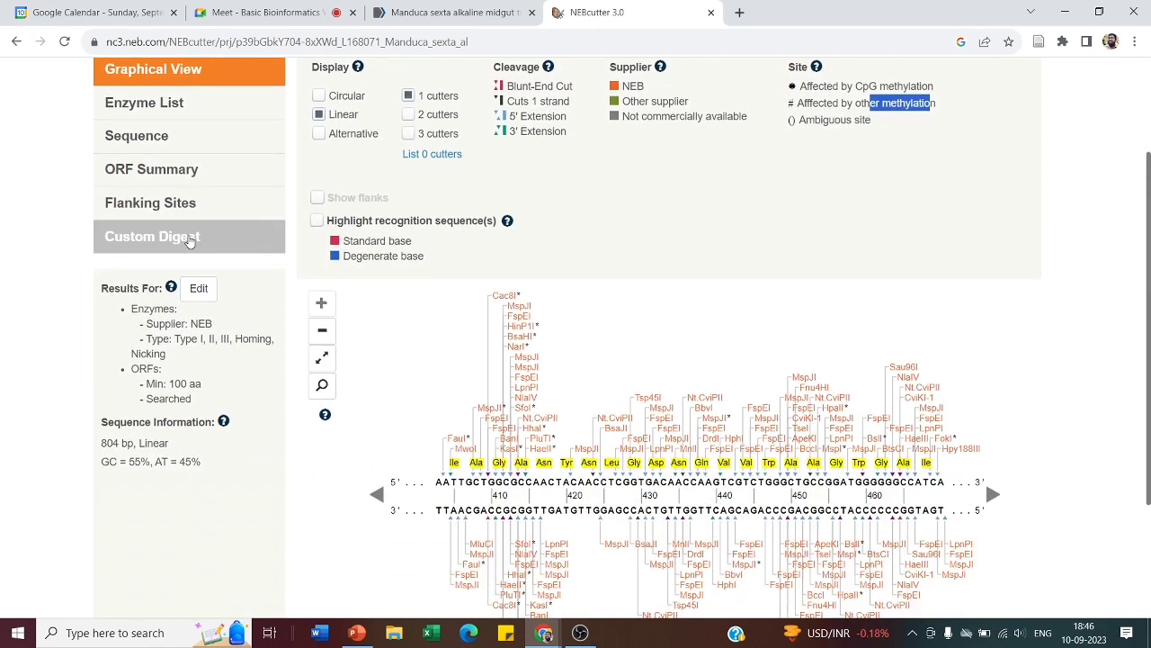
click(189, 239)
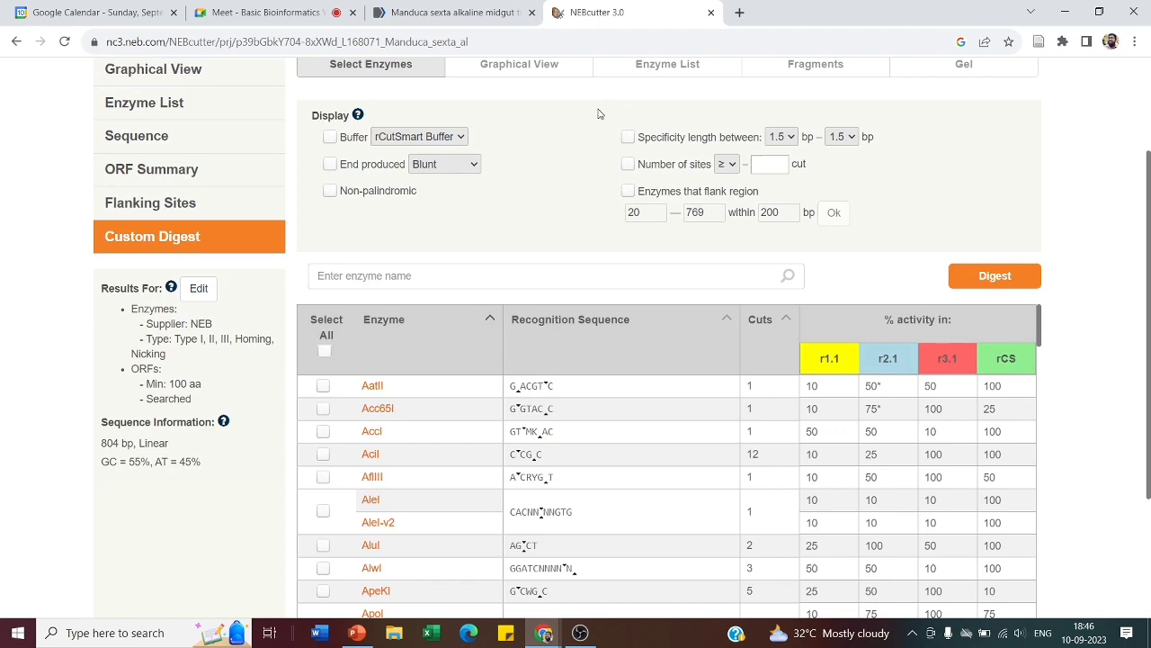
Step: View the NCBI trypsin record as FASTA, highlight an internal stretch of its sequence, and return to the custom digest page
click(439, 12)
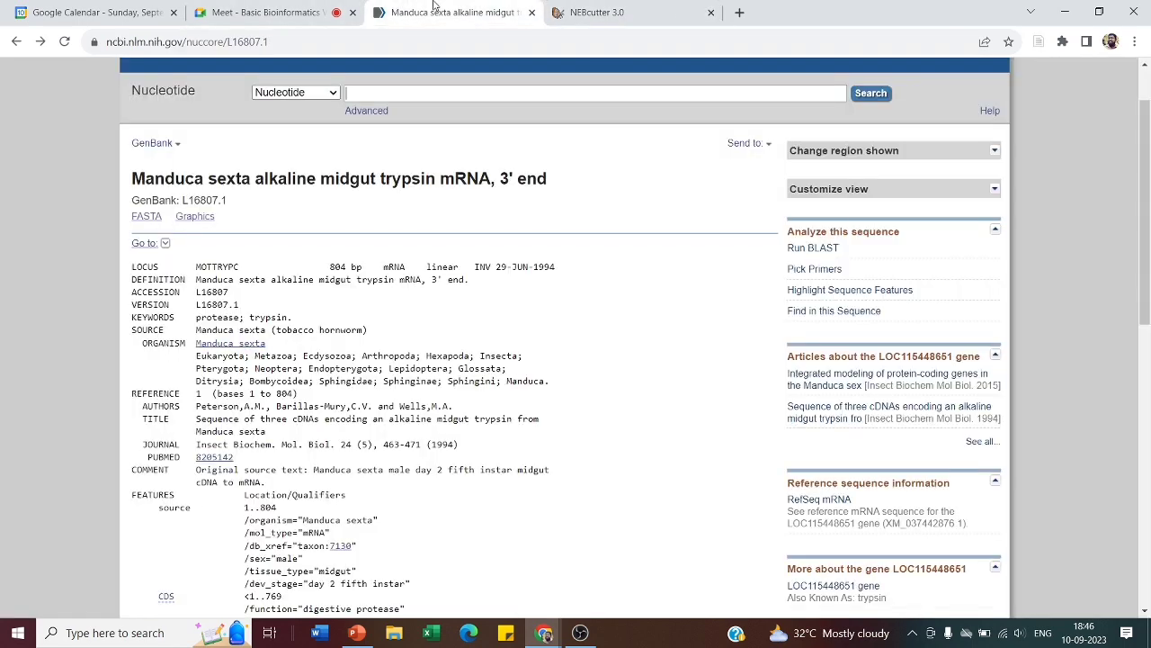
click(136, 218)
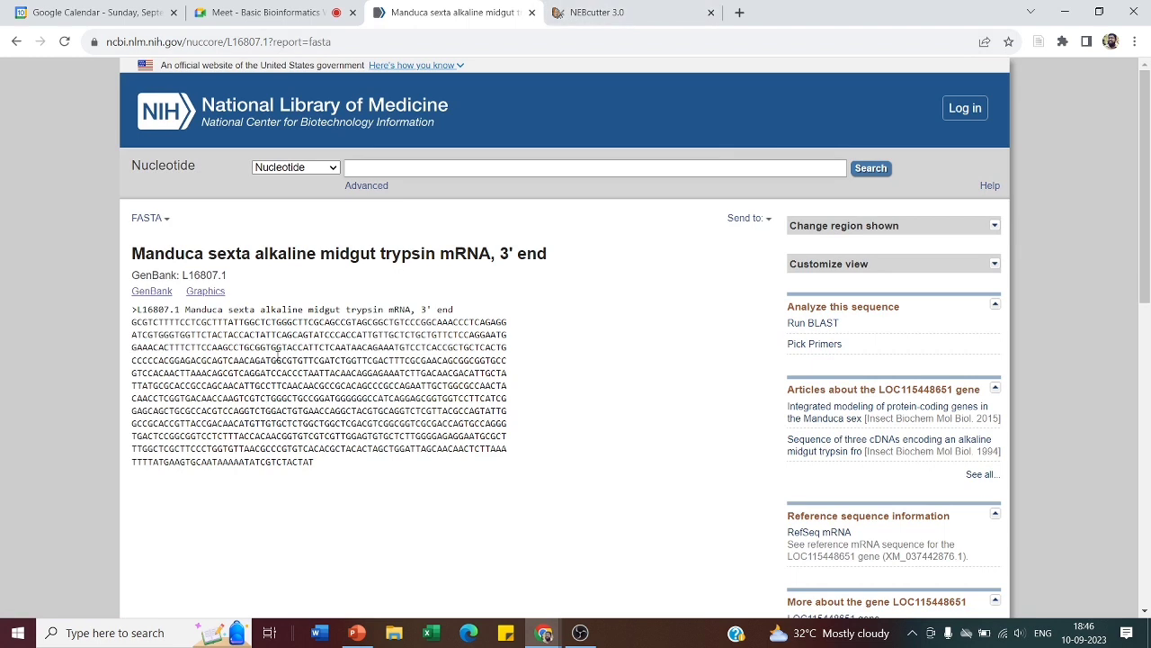
drag(277, 354, 170, 385)
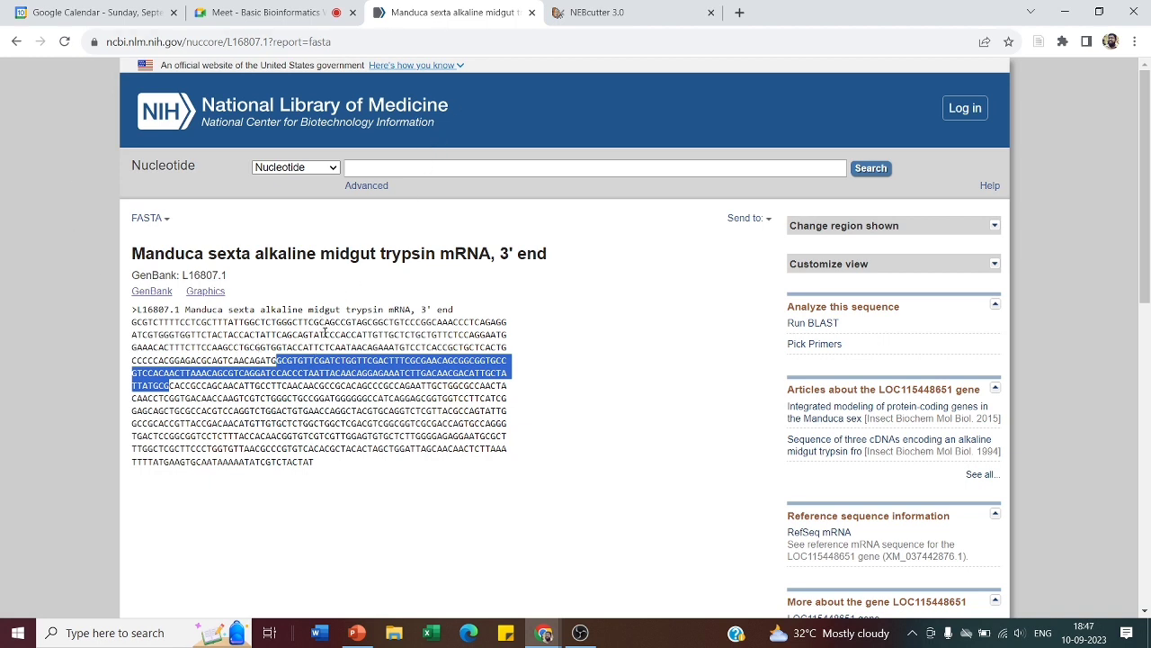
click(630, 11)
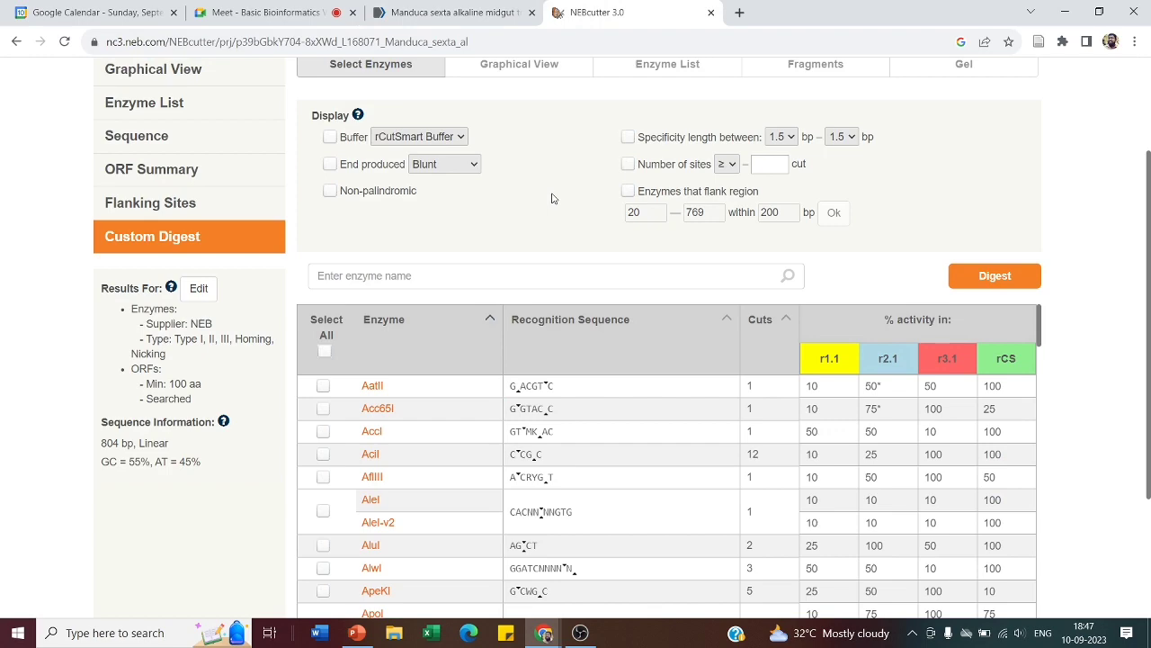
scroll(551, 200, down, 2)
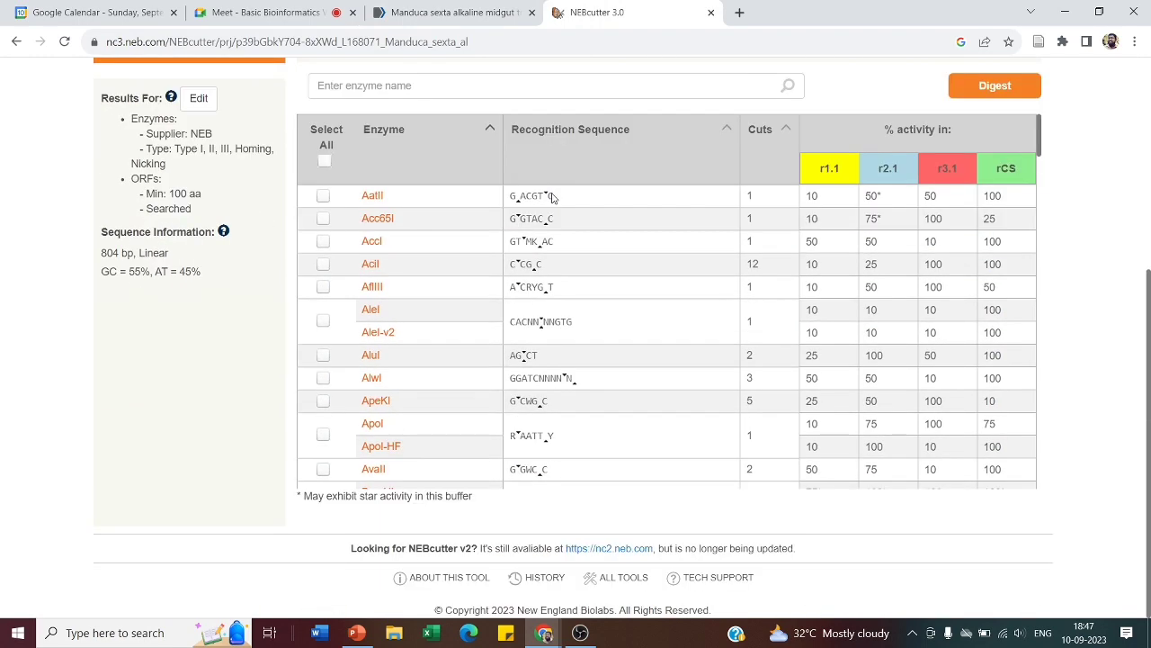
click(326, 199)
click(325, 219)
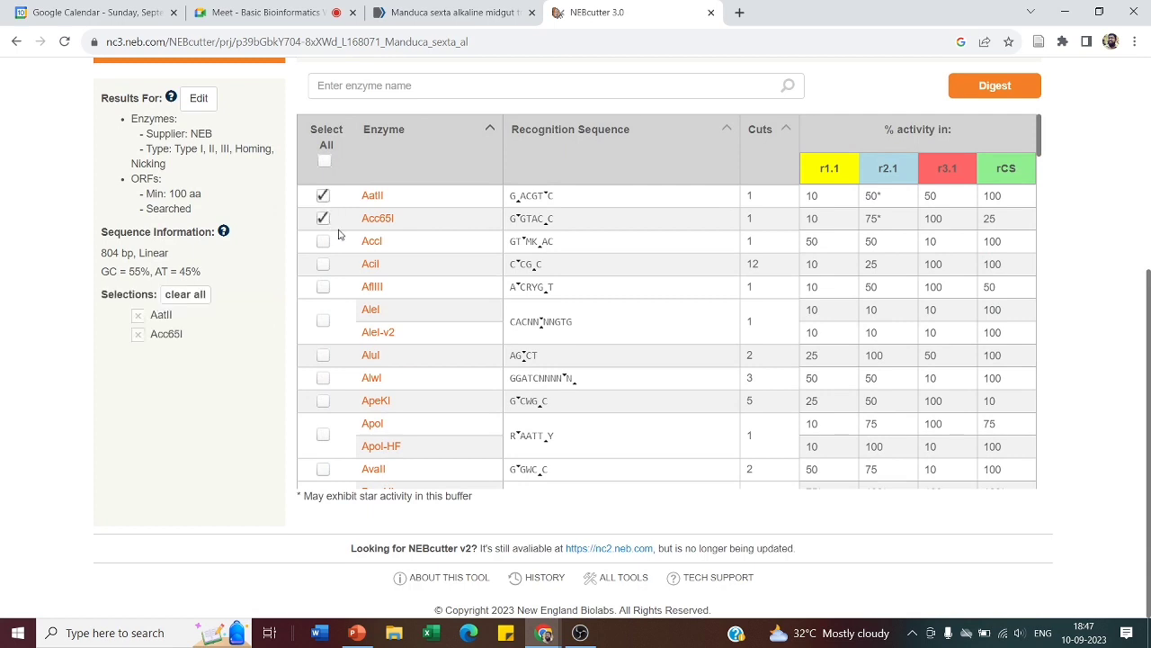
click(322, 218)
click(322, 197)
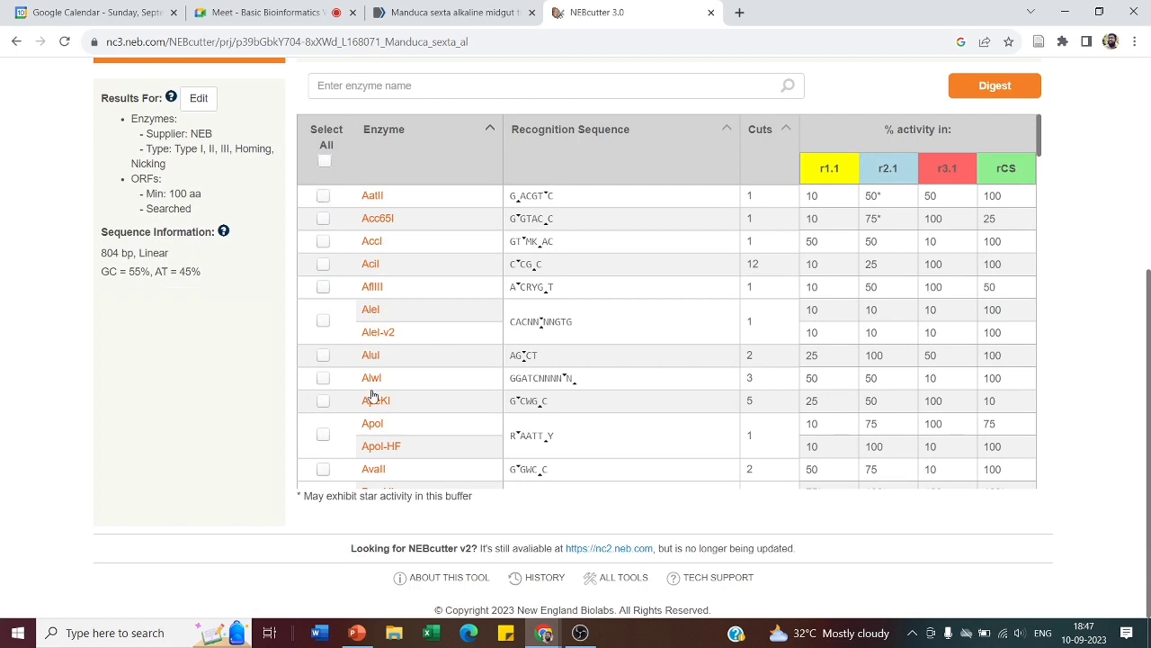
Step: Select BamHI as the enzyme for the custom digest
scroll(371, 396, down, 2)
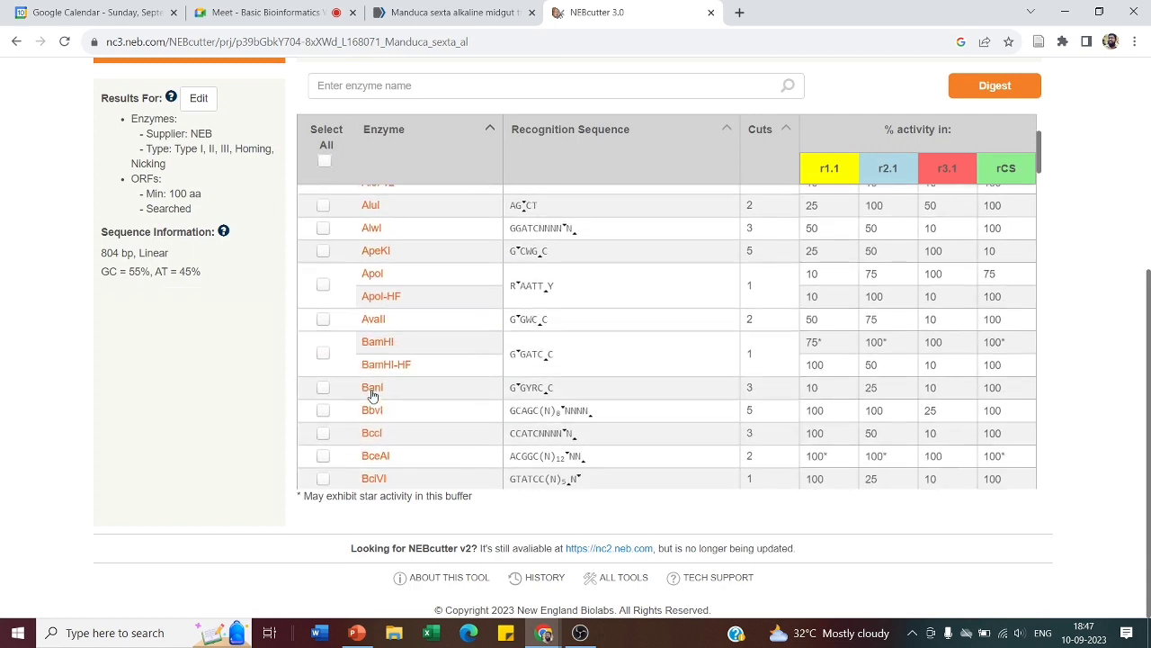
click(325, 353)
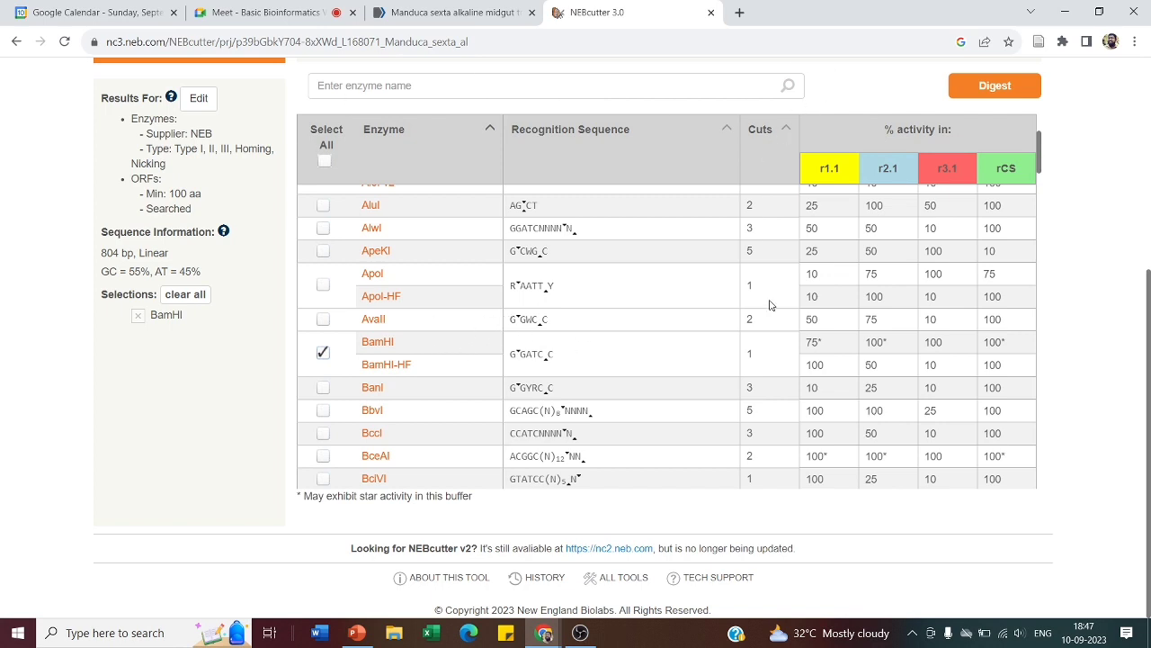
Step: Examine the recognition sequences and cut counts throughout the custom digest enzyme table, starting with AatII
scroll(769, 306, up, 2)
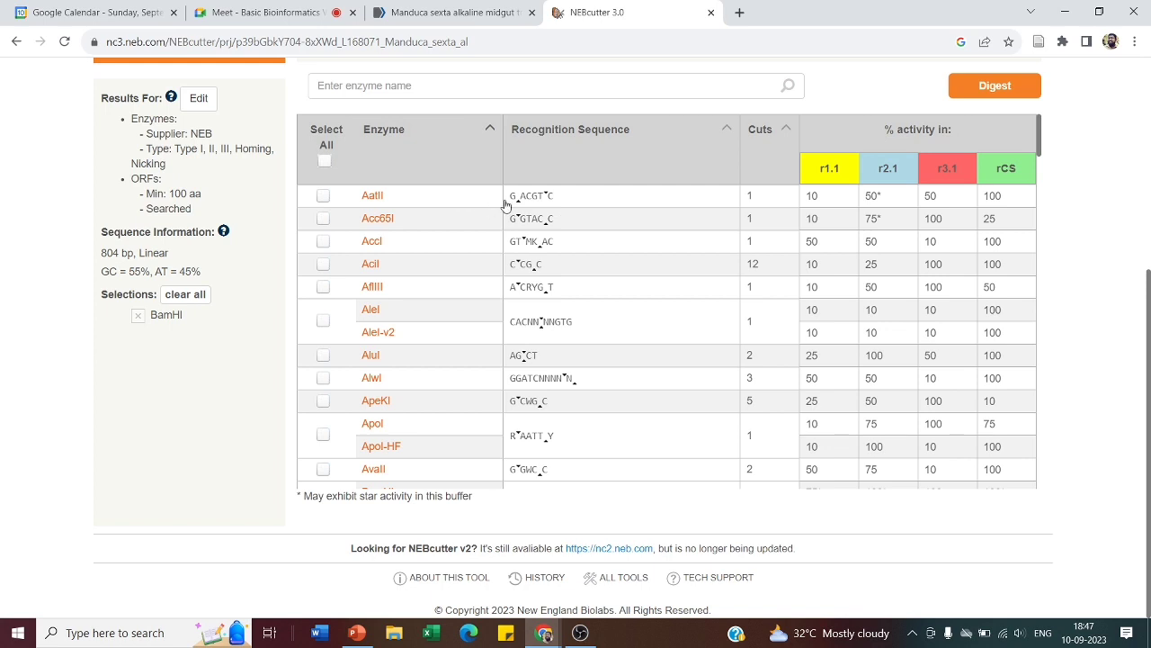
scroll(465, 214, down, 20)
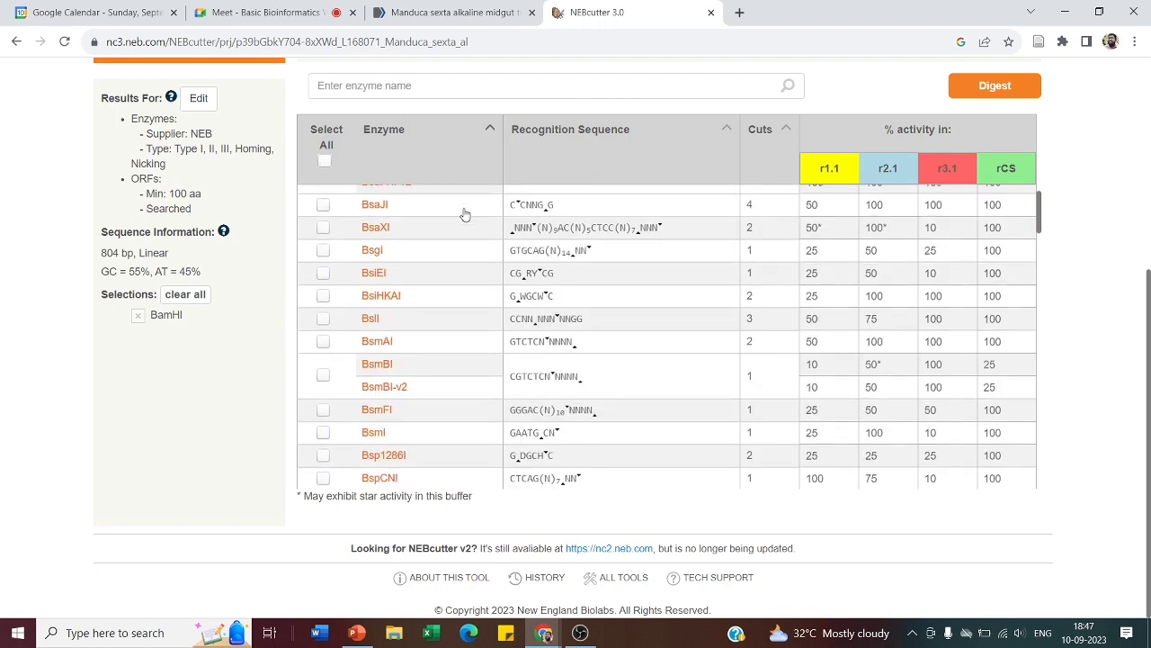
scroll(465, 214, down, 10)
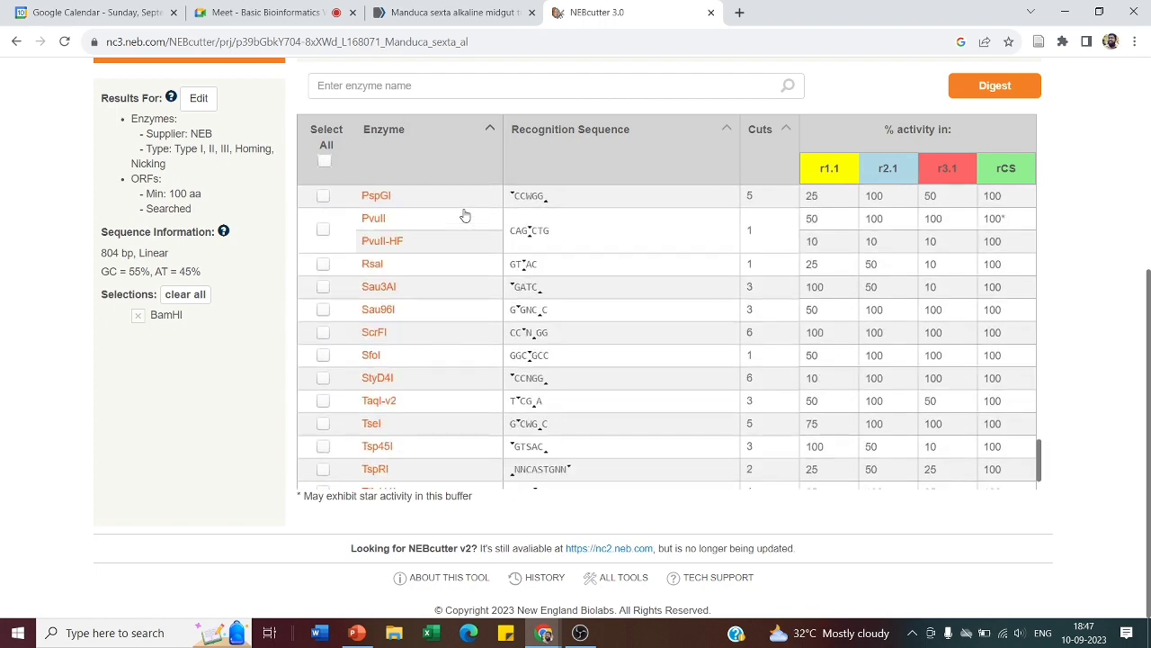
scroll(465, 215, up, 20)
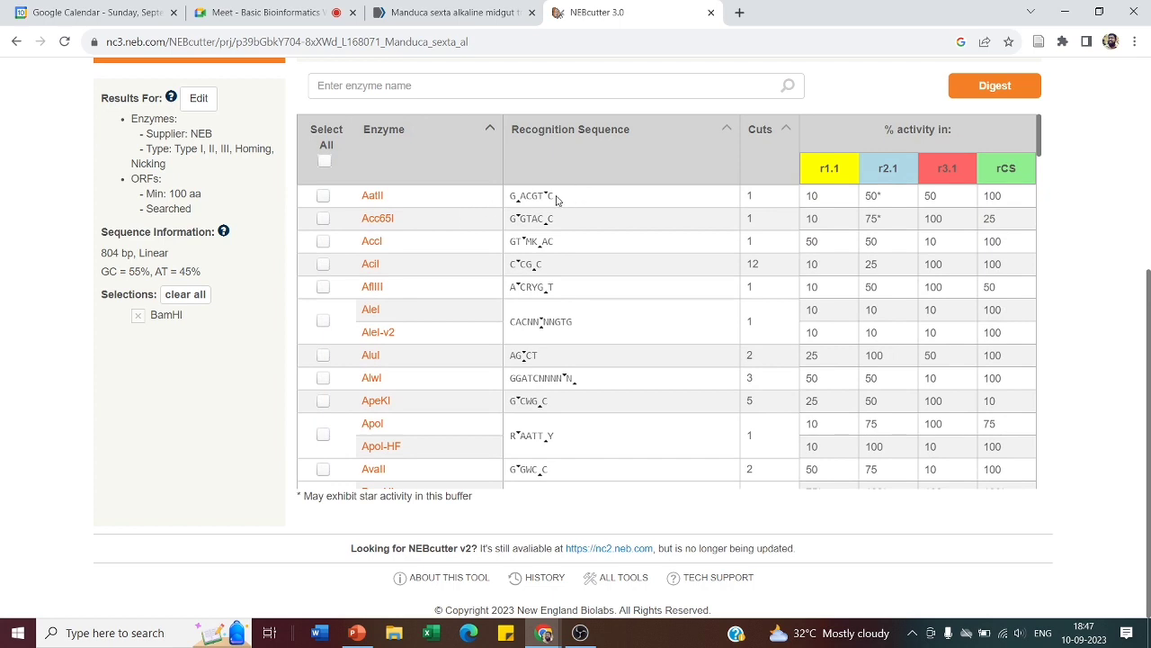
drag(557, 198, 504, 196)
drag(759, 198, 729, 205)
click(1101, 176)
scroll(458, 332, down, 3)
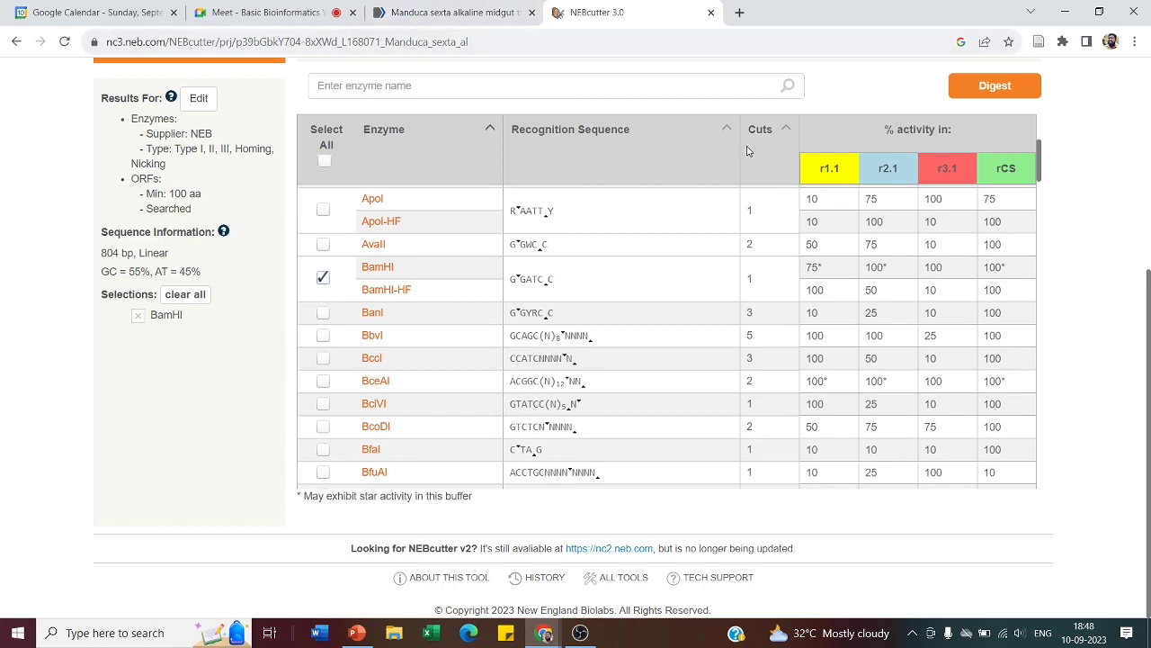
Step: Run the custom digest of the linear trypsin mRNA with BamHI
scroll(917, 225, up, 3)
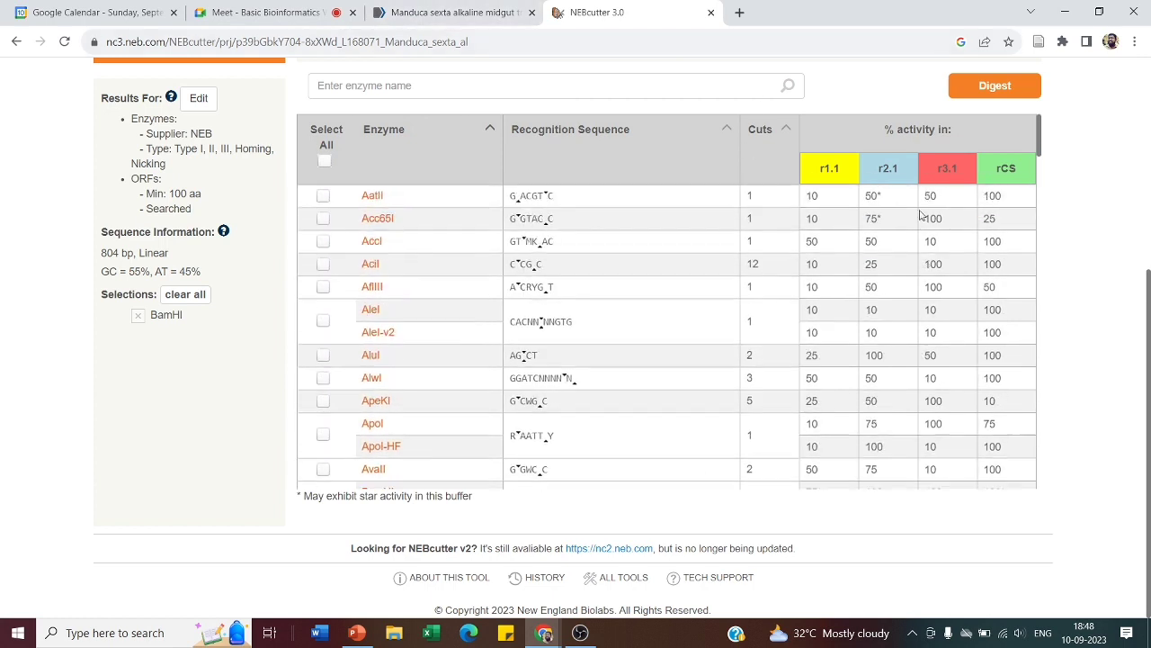
scroll(1111, 134, up, 1)
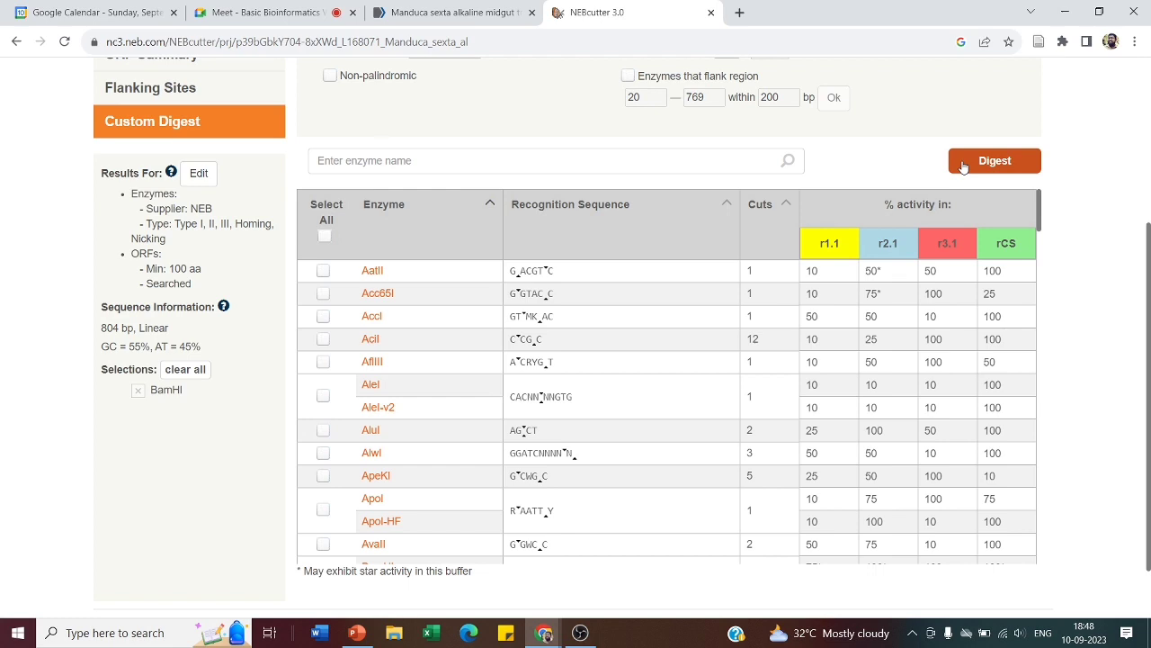
click(963, 164)
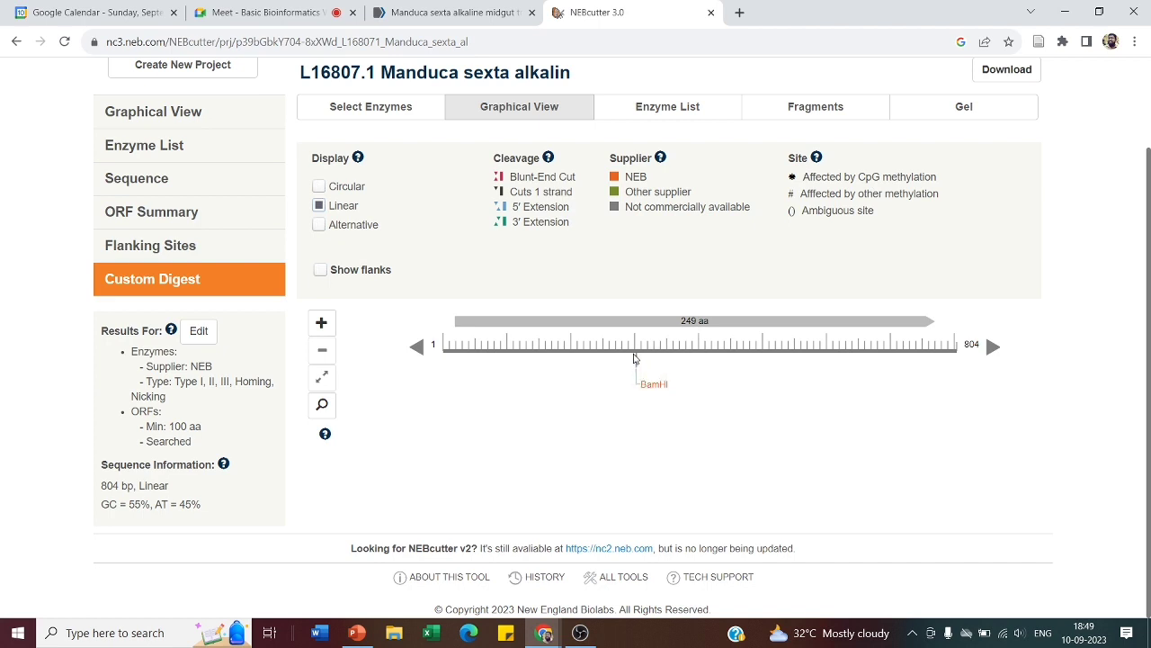
Step: Show the simulated gel for the BamHI digest and examine its bands and fragment list
mouse_move(646, 387)
scroll(626, 351, up, 2)
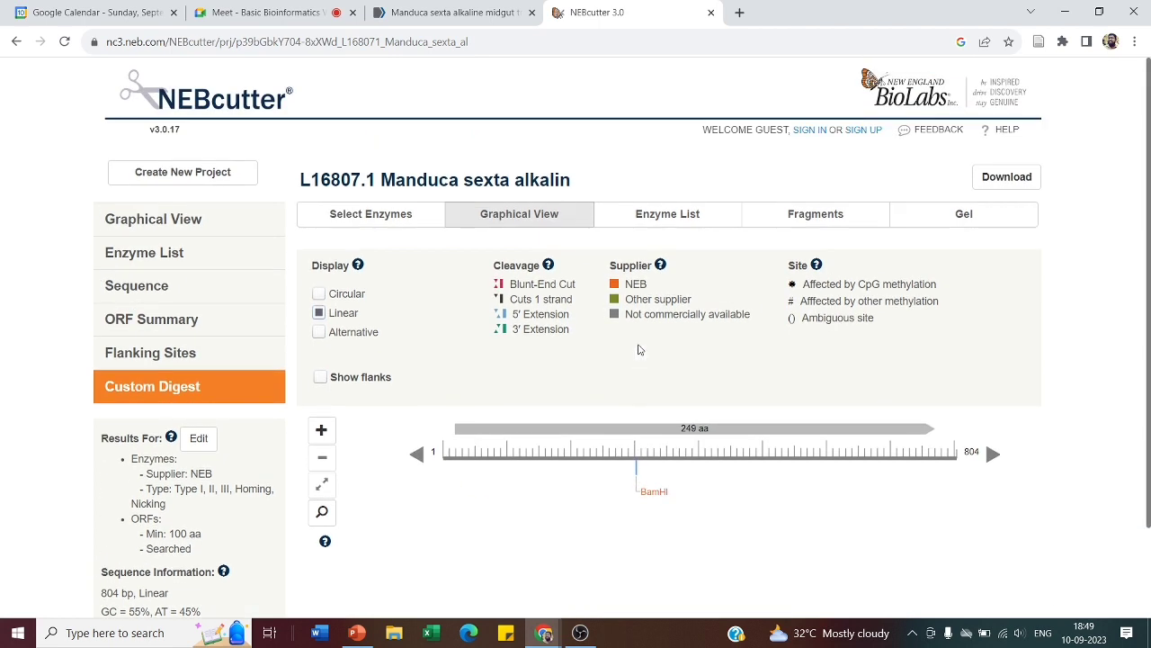
click(969, 219)
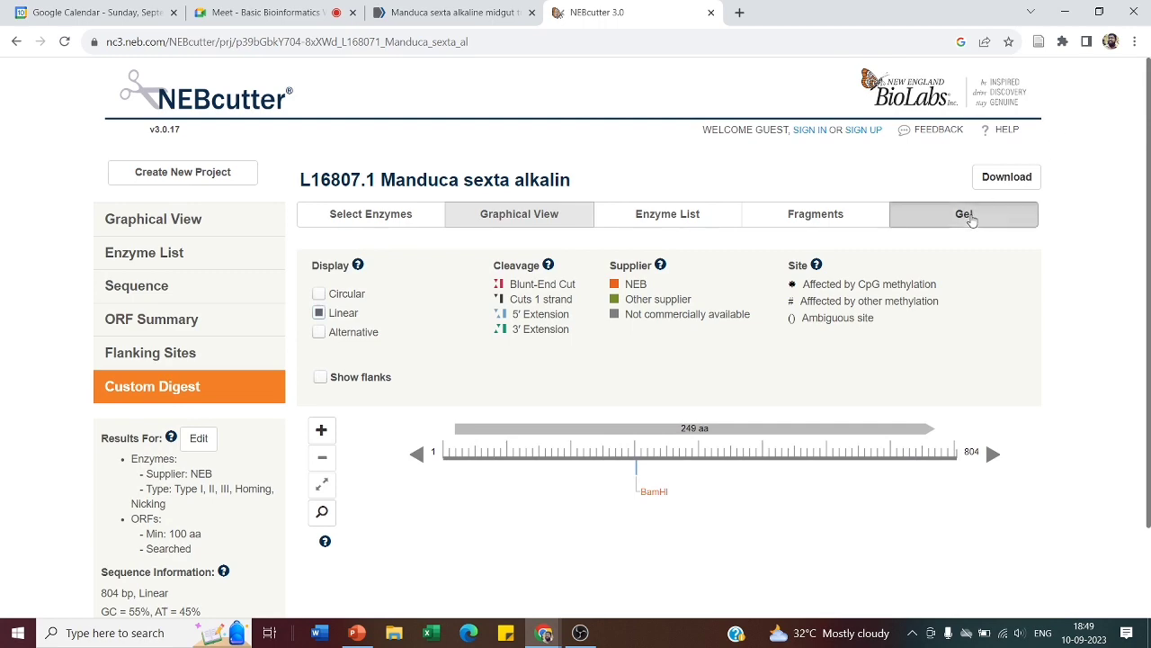
scroll(751, 404, down, 2)
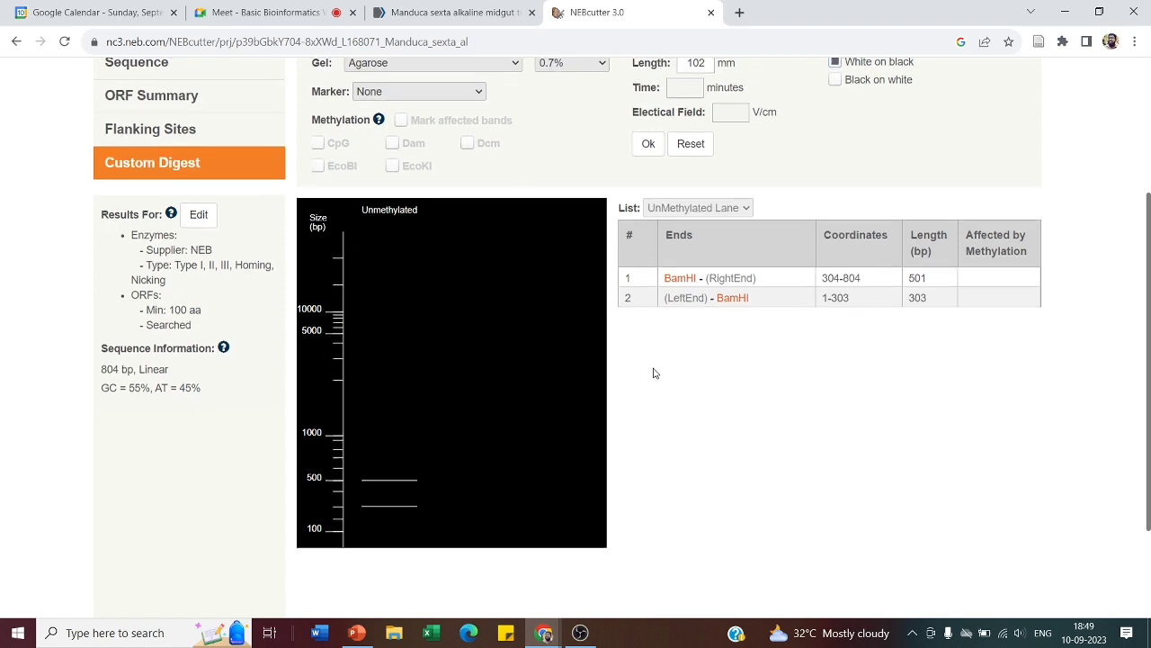
Step: Try agarose gel concentrations of 1% and 2% to compare how the BamHI fragments separate
scroll(444, 289, up, 2)
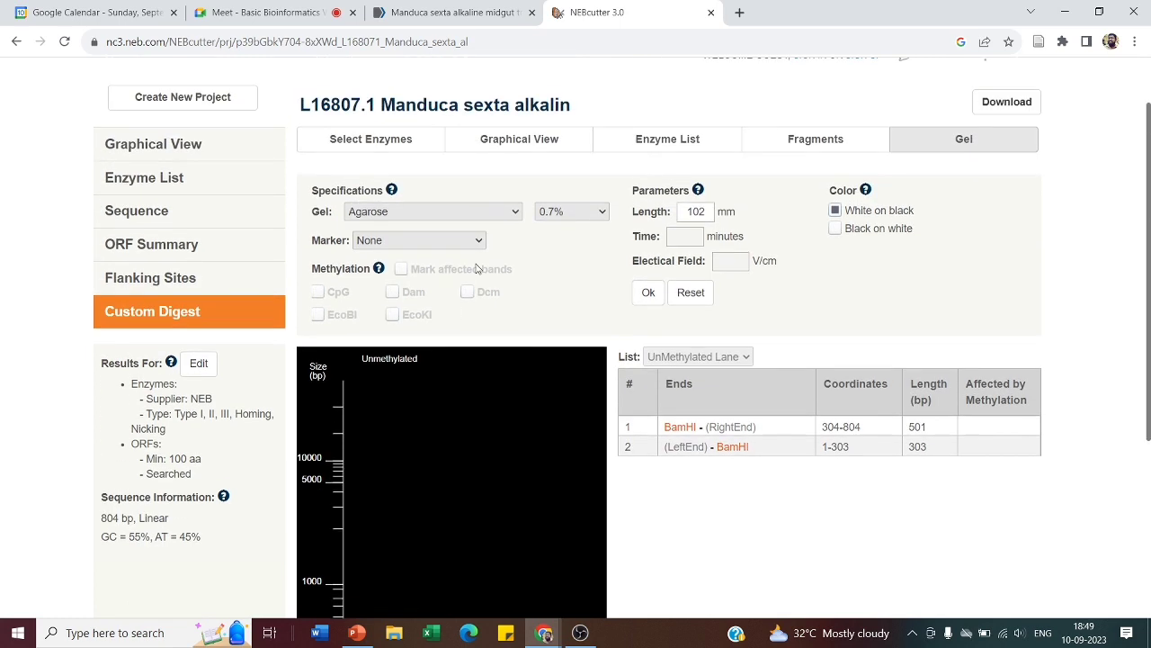
click(570, 212)
click(568, 241)
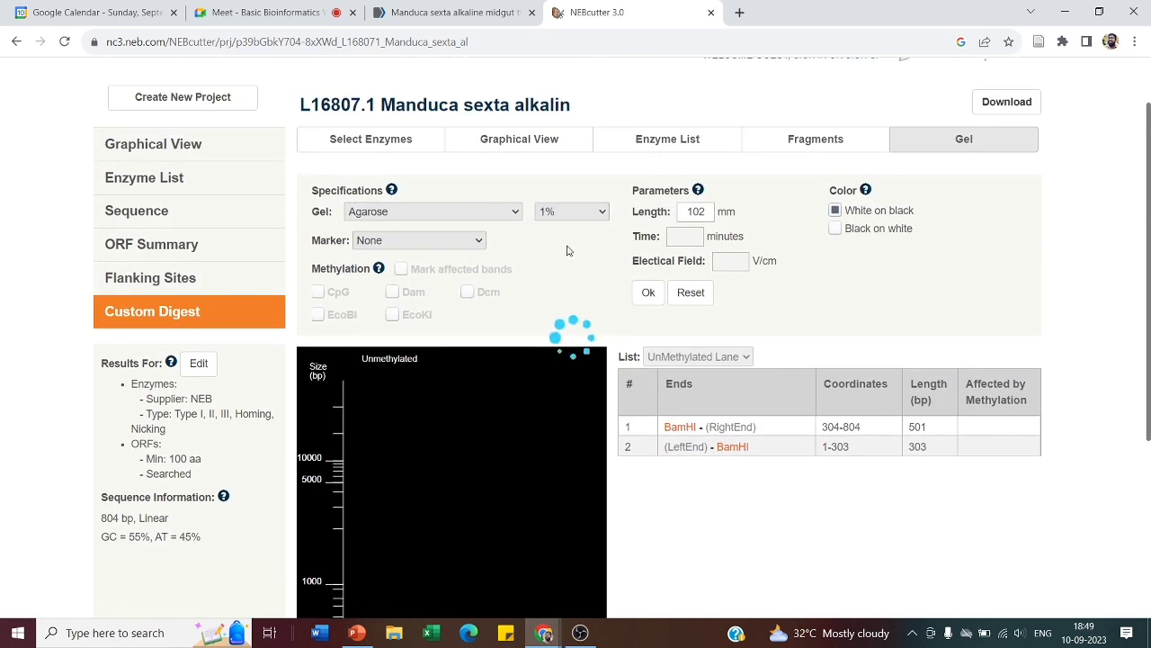
scroll(589, 270, down, 2)
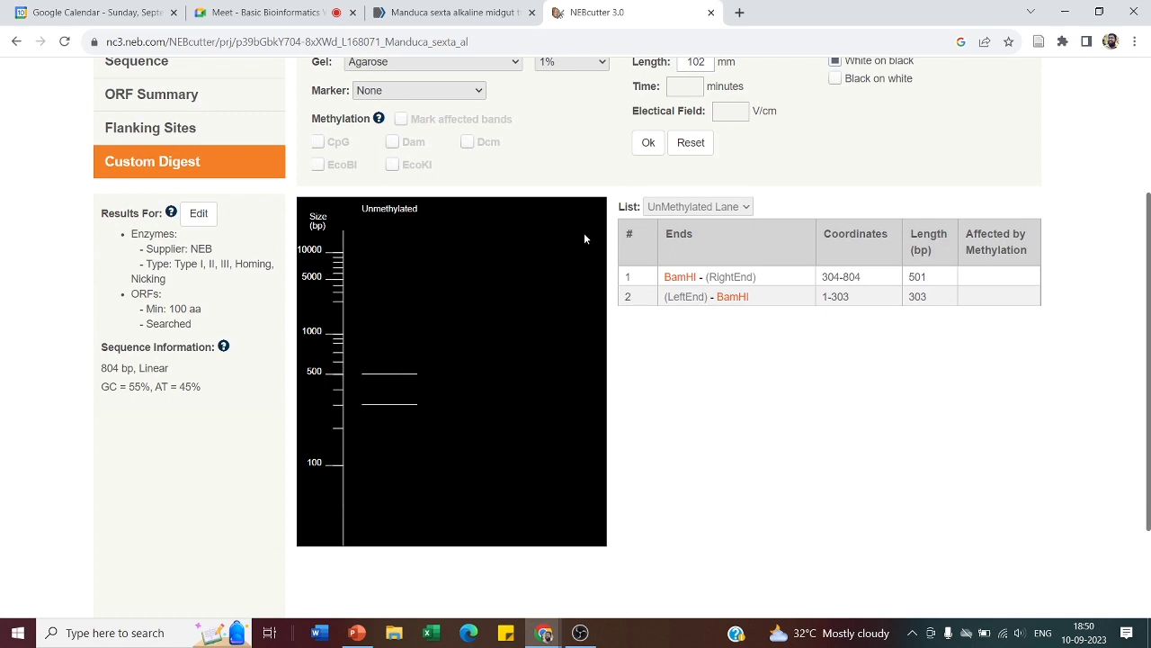
scroll(582, 210, up, 1)
click(576, 137)
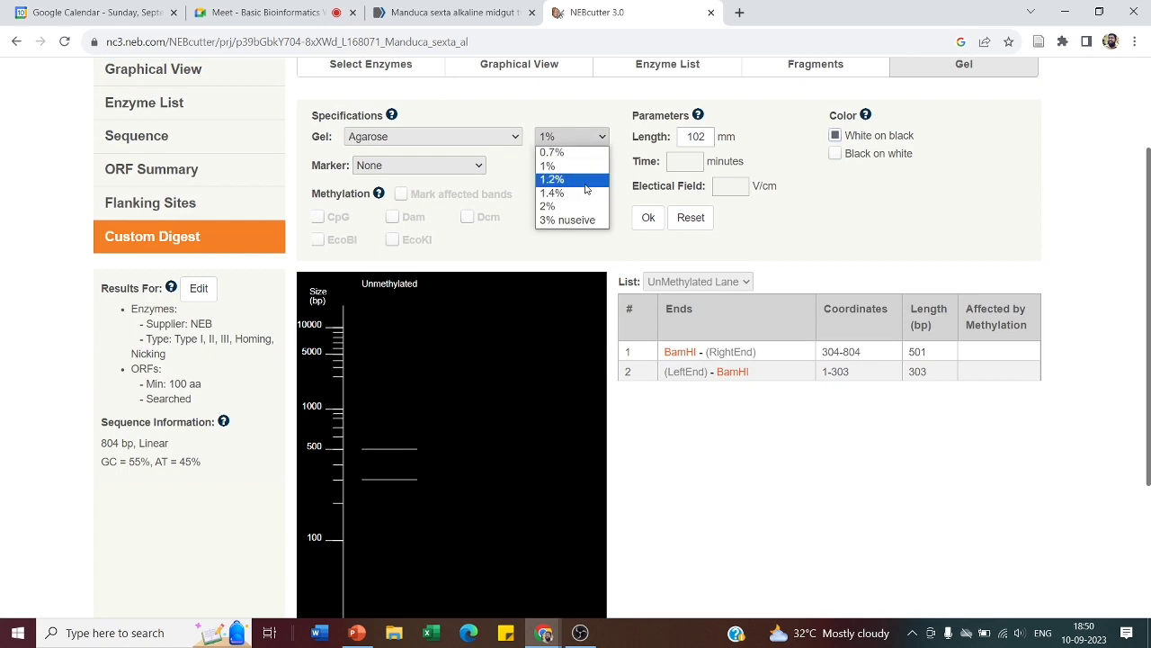
click(589, 208)
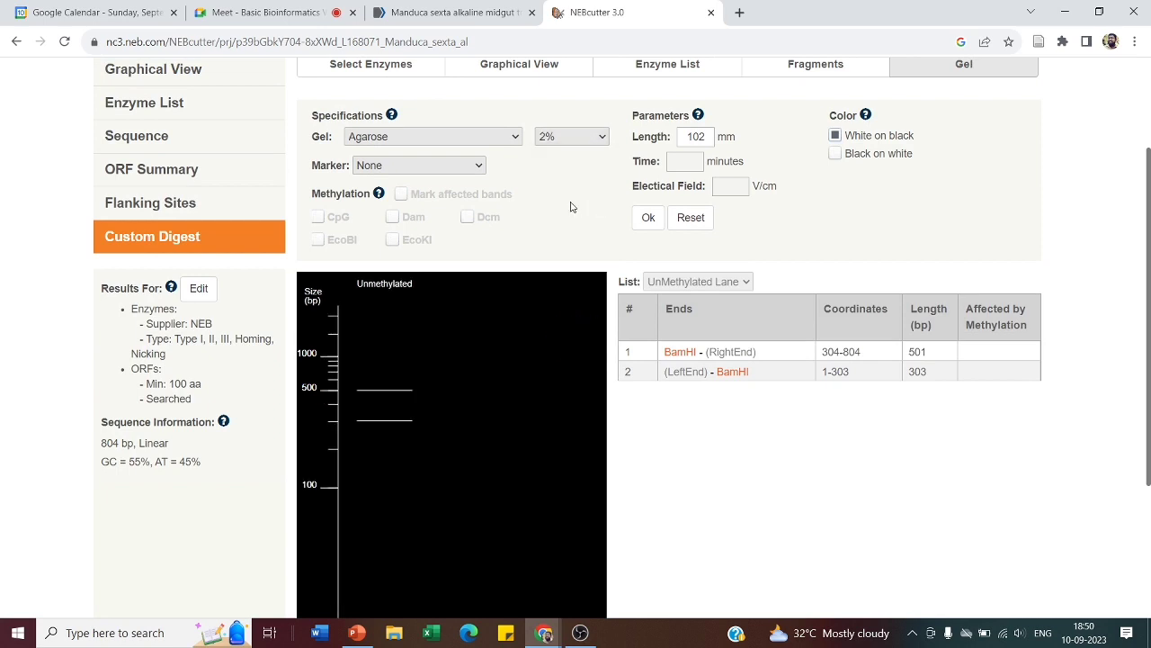
Step: Set the agarose gel concentration back to 0.7%
click(576, 139)
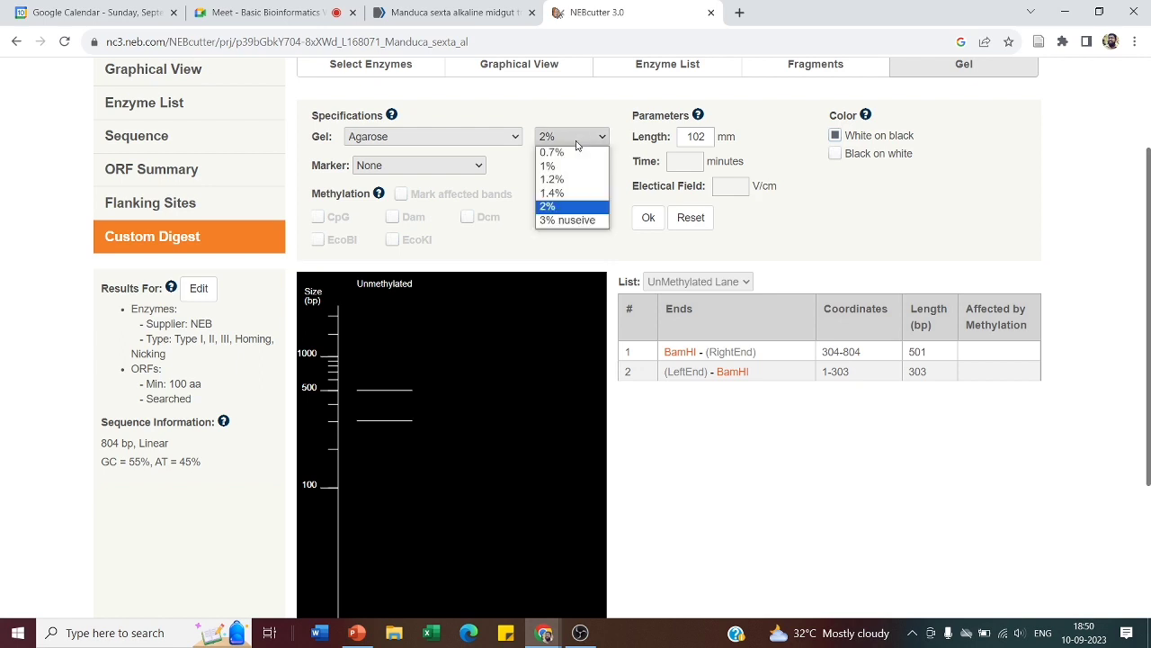
key(Escape)
click(570, 158)
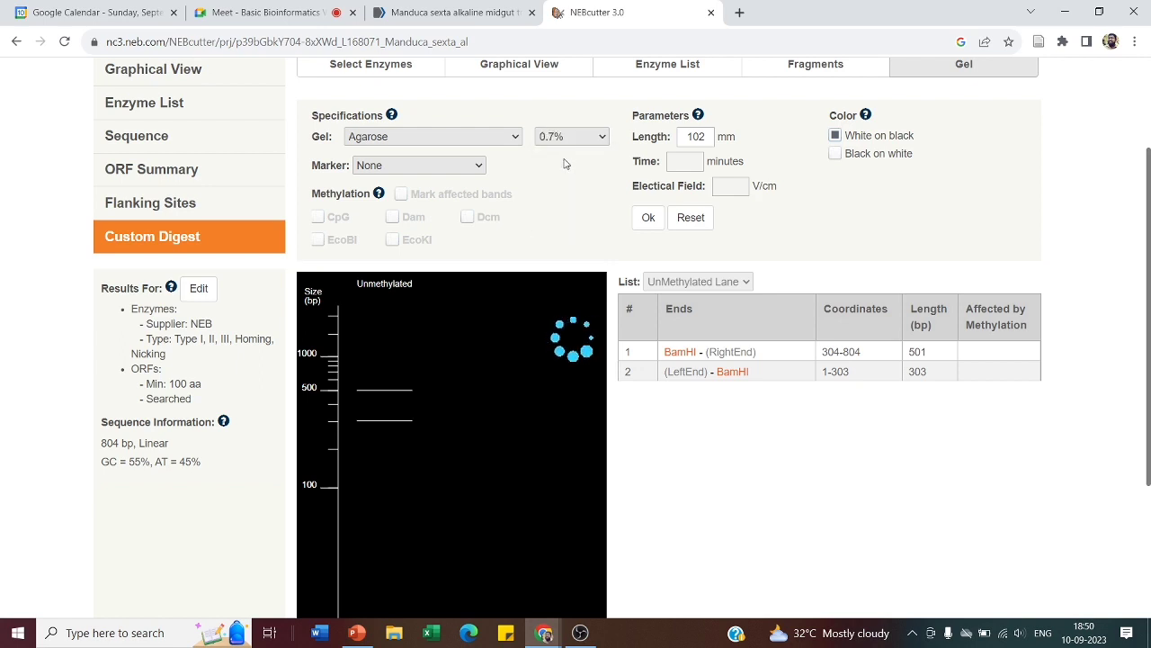
Step: Change the gel type to Agarose (TBE Buffer) and look through the other available gel types
click(470, 139)
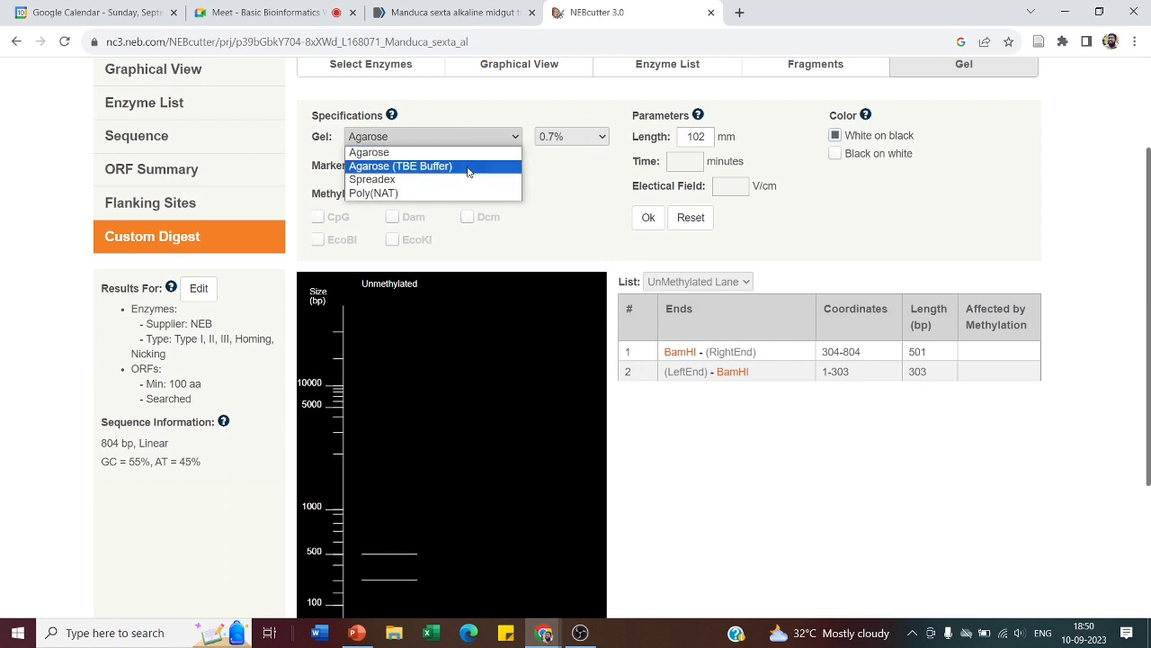
click(468, 169)
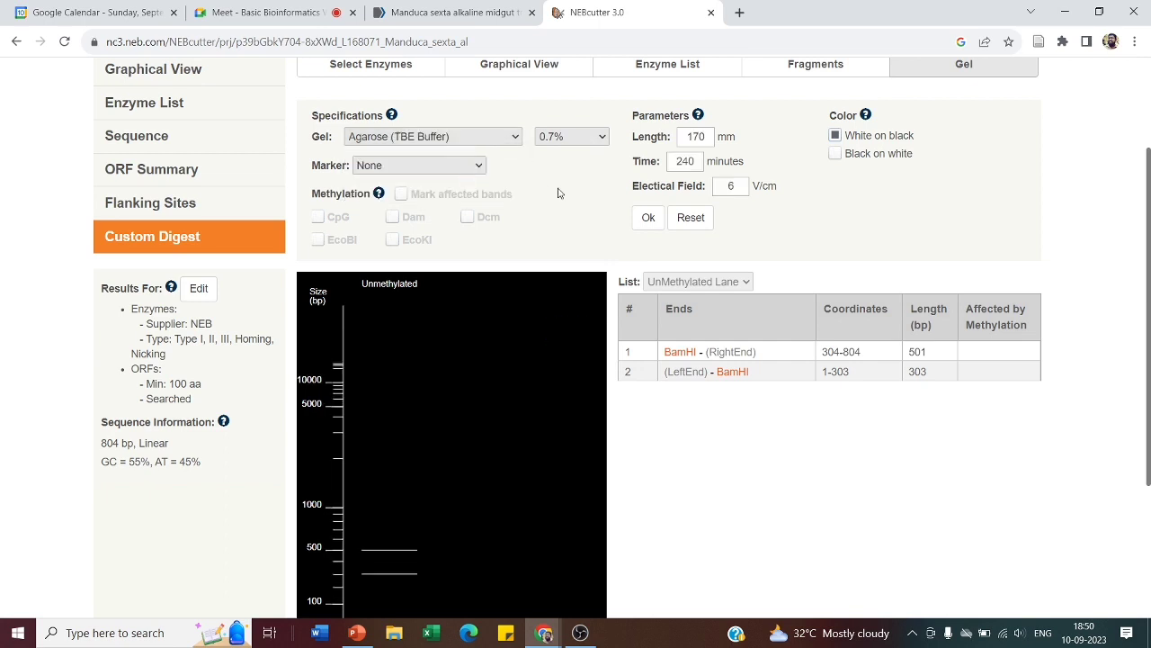
click(466, 139)
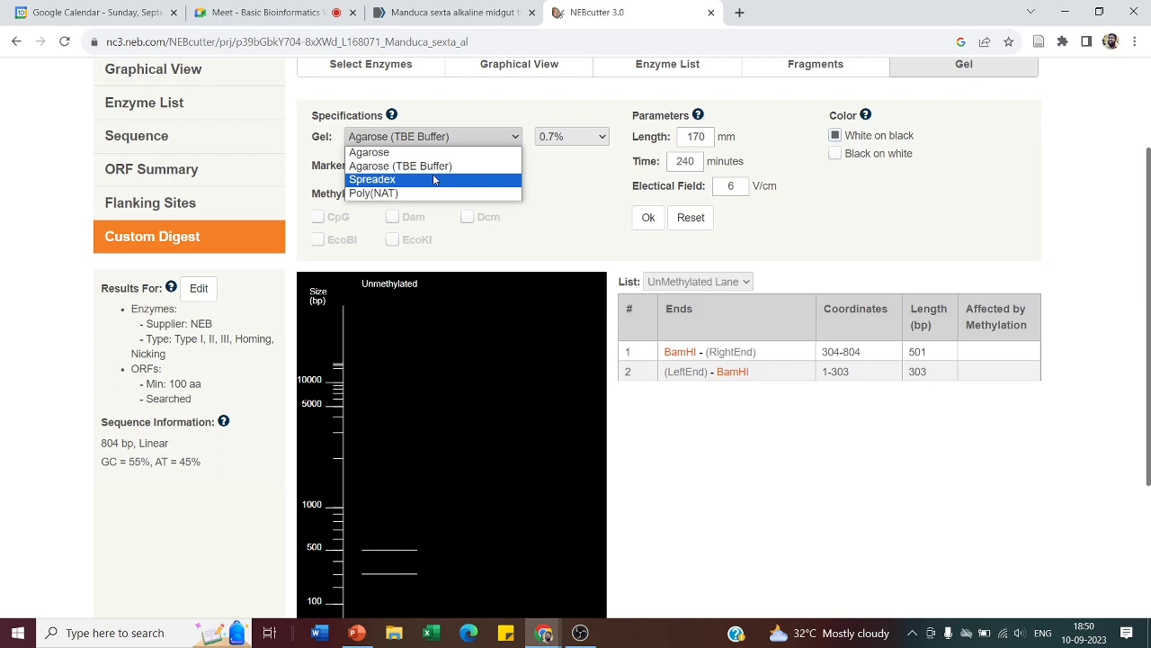
click(583, 185)
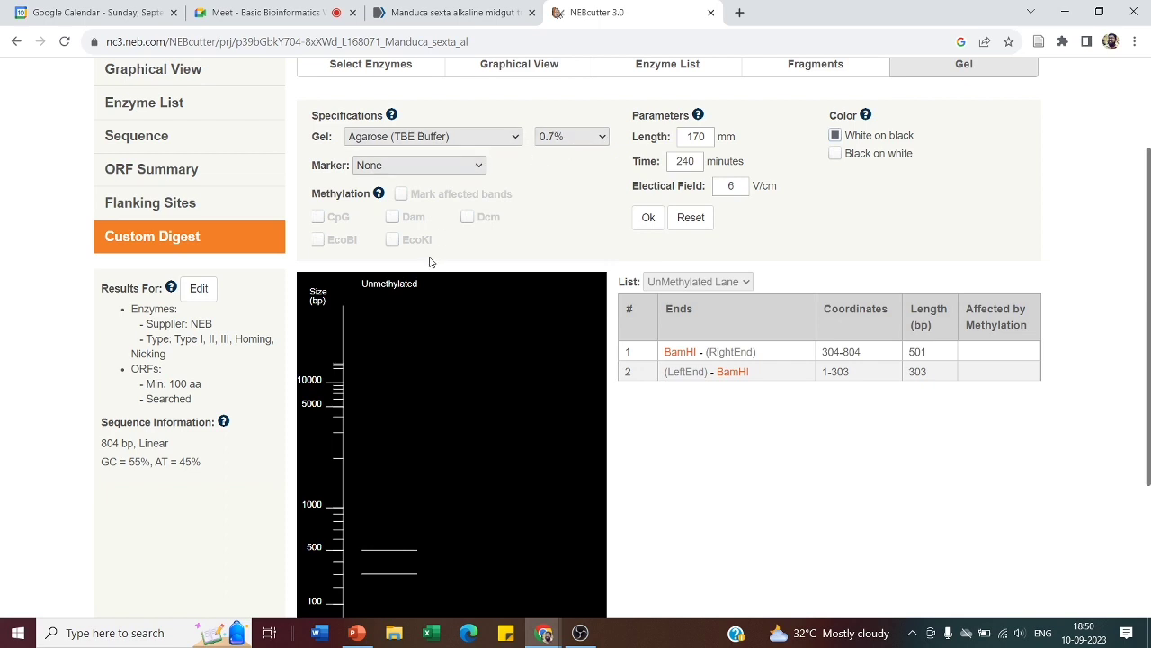
click(474, 139)
click(541, 173)
Step: Set the TBE-buffered agarose gel's concentration to 1% and inspect the redrawn bands
click(568, 136)
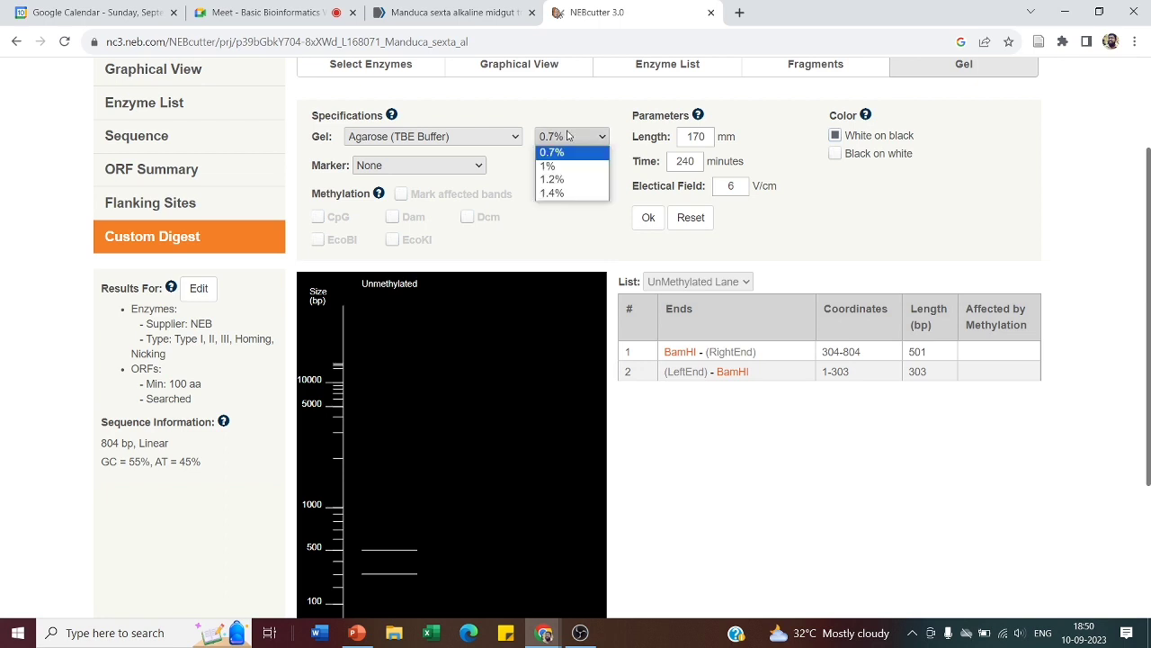
click(549, 167)
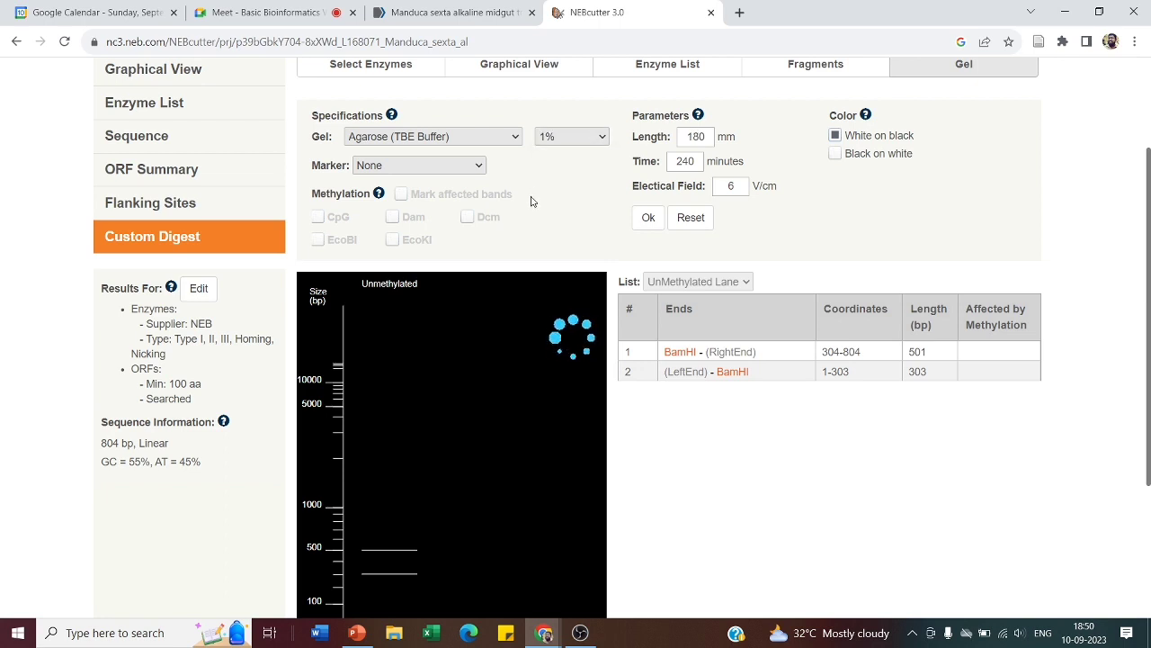
scroll(547, 200, down, 3)
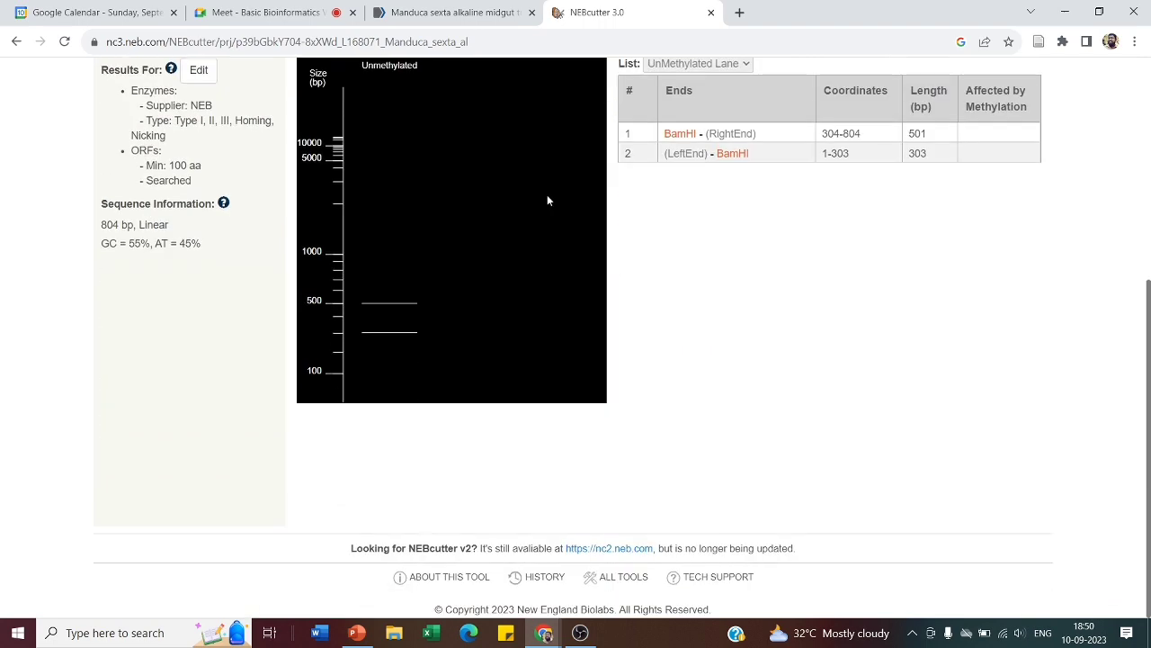
Step: Add the 1 kb DNA Ladder as the gel marker and compare it with the digest bands
scroll(547, 200, up, 4)
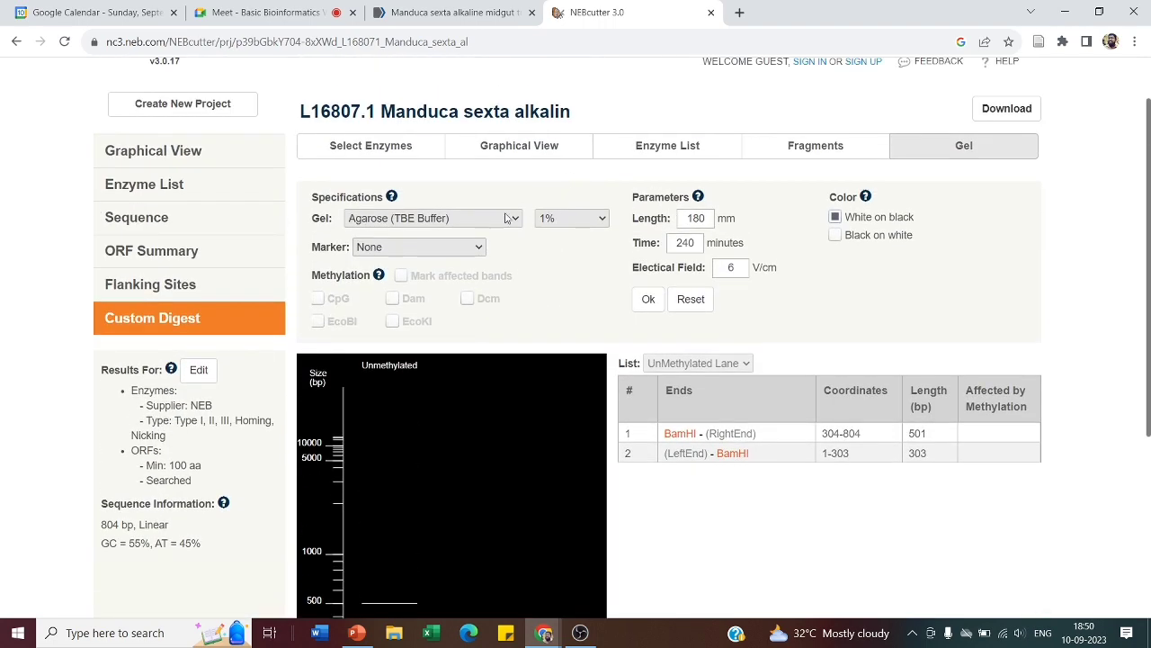
click(415, 251)
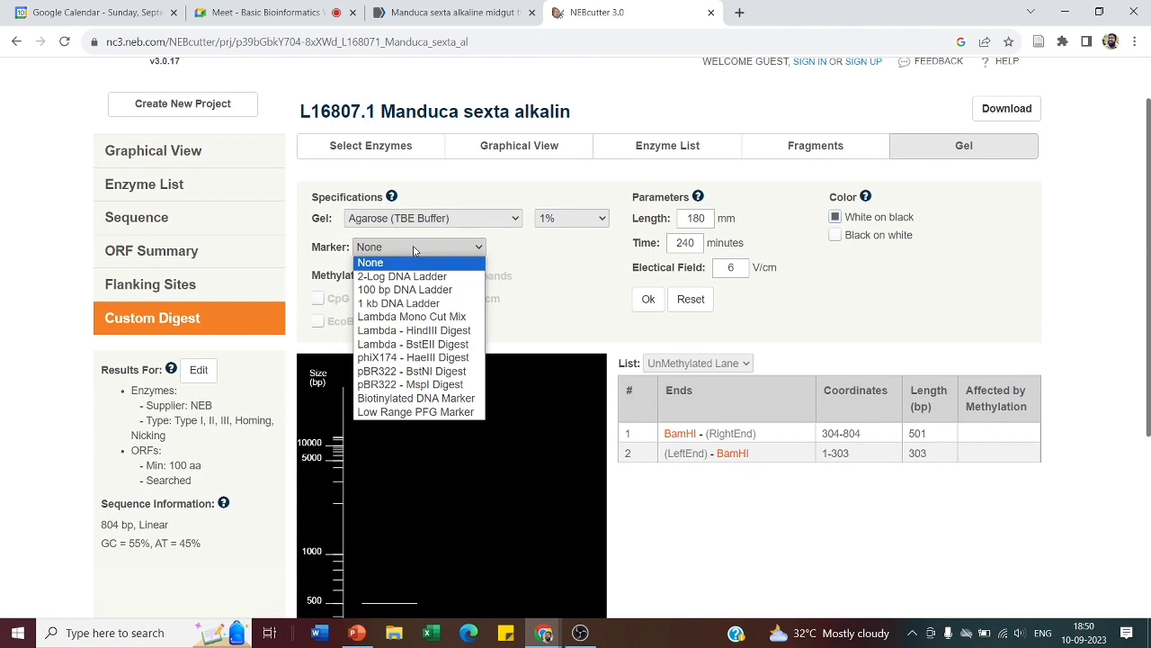
click(433, 306)
scroll(549, 295, down, 3)
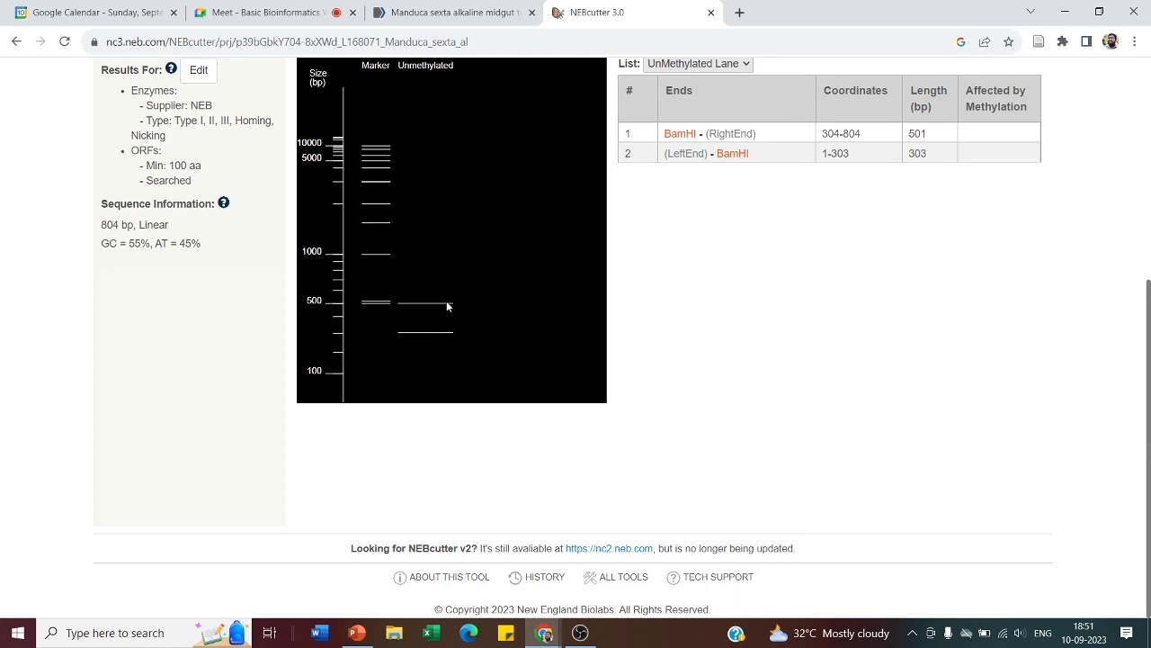
scroll(482, 297, up, 2)
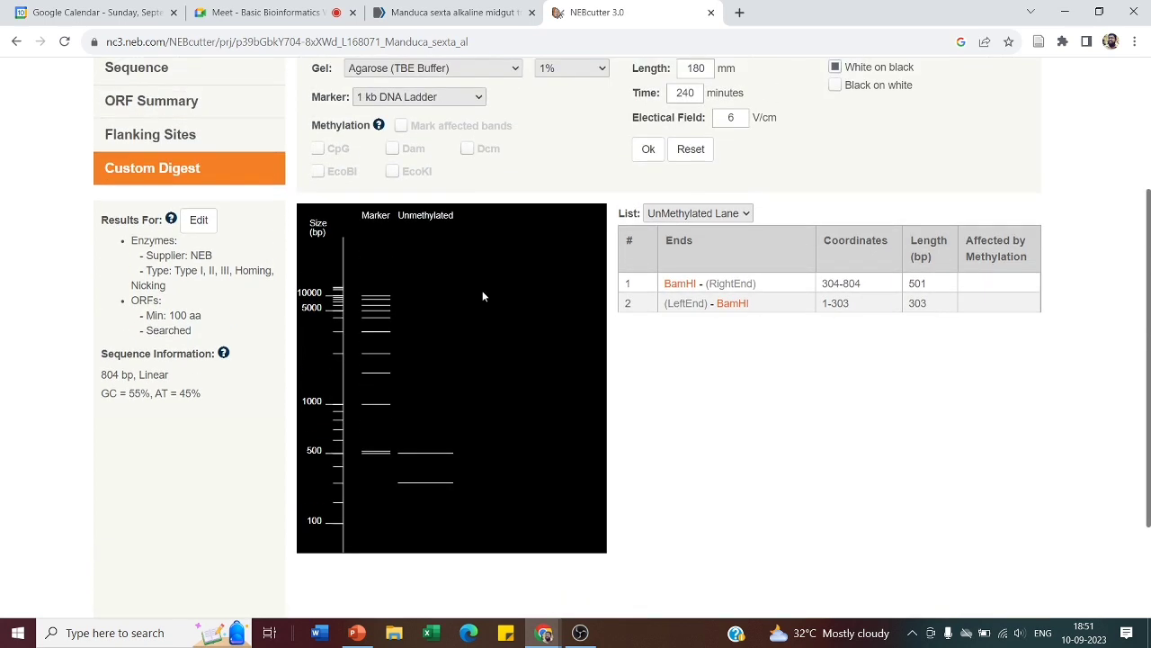
scroll(482, 297, up, 2)
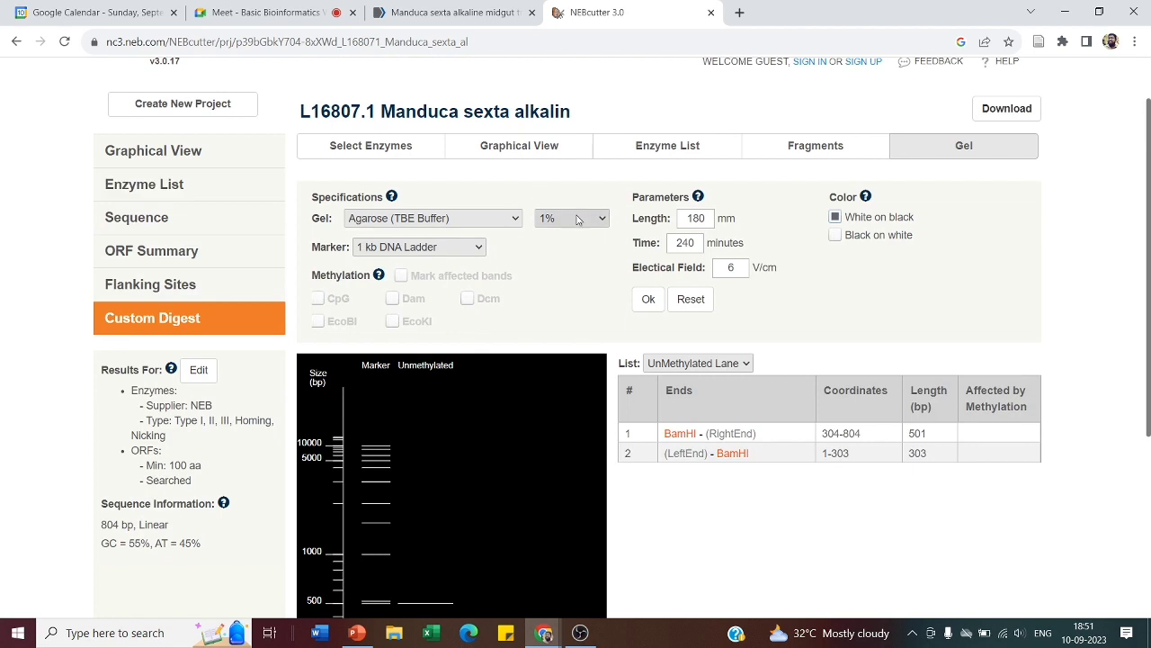
scroll(576, 230, up, 1)
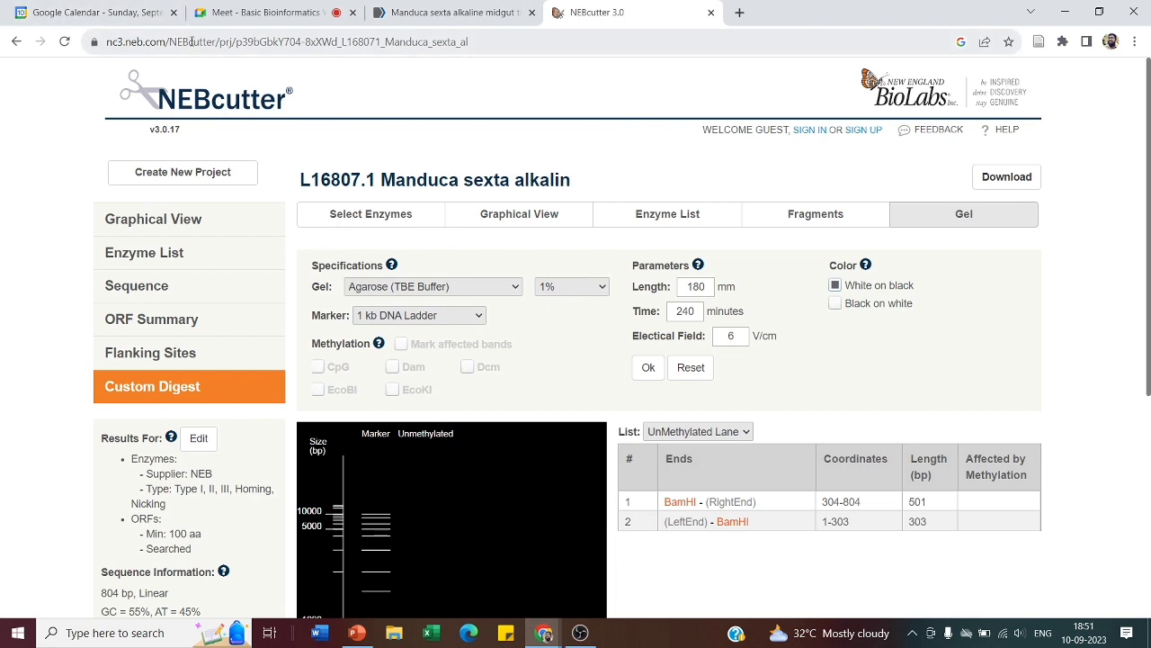
click(259, 14)
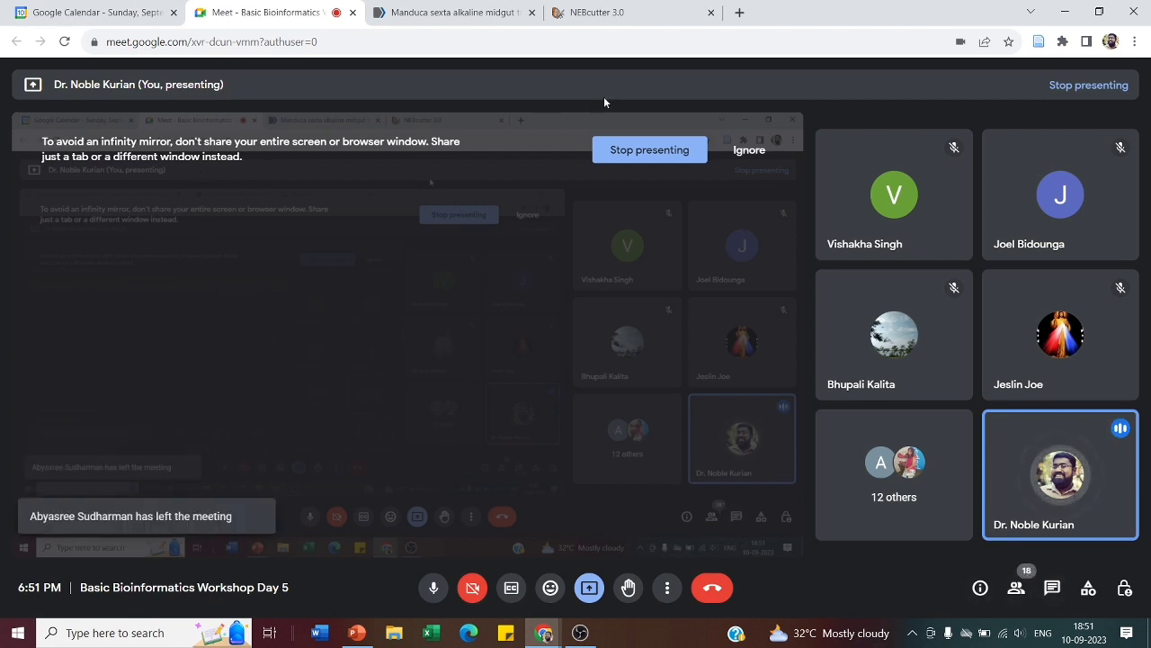
click(590, 9)
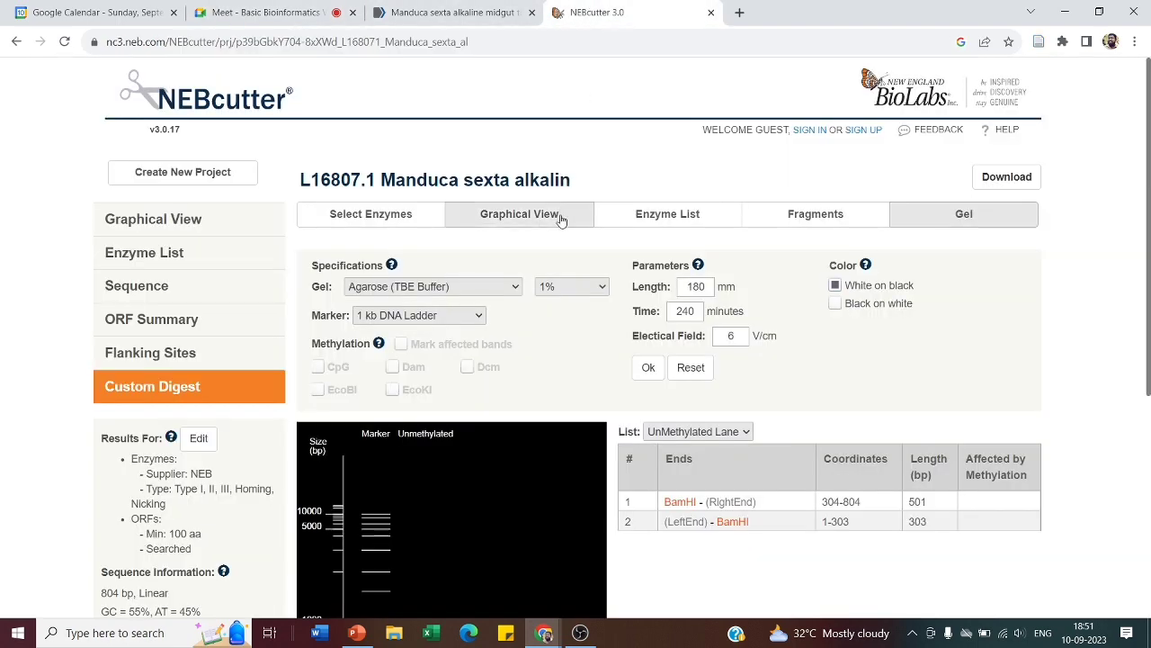
click(441, 12)
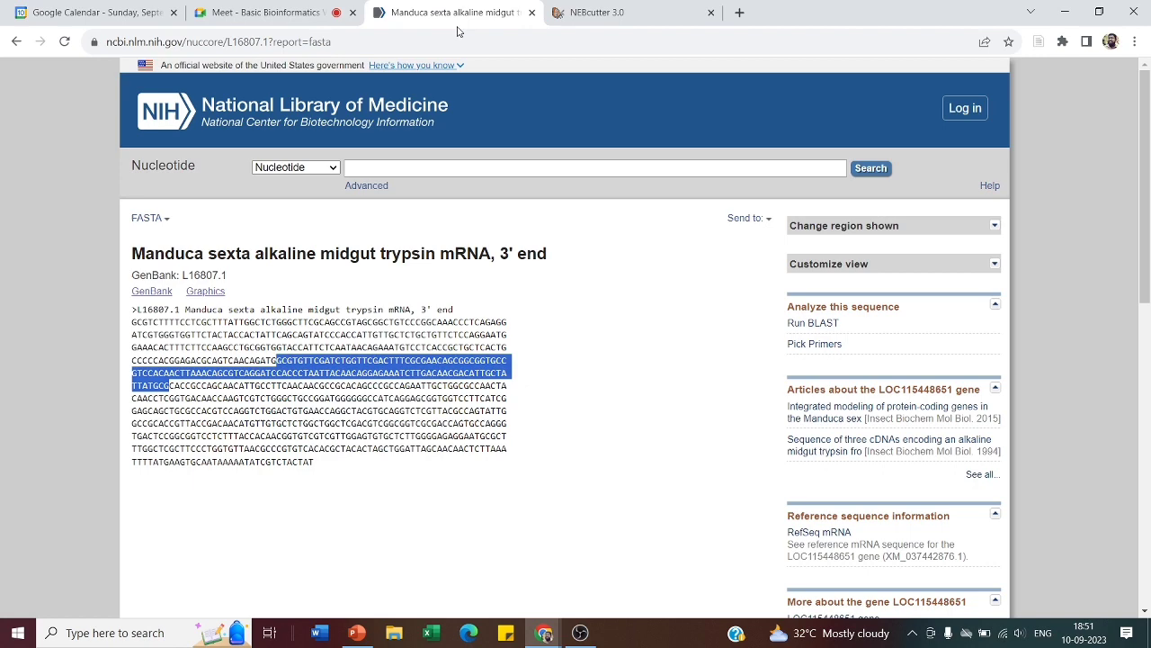
click(617, 9)
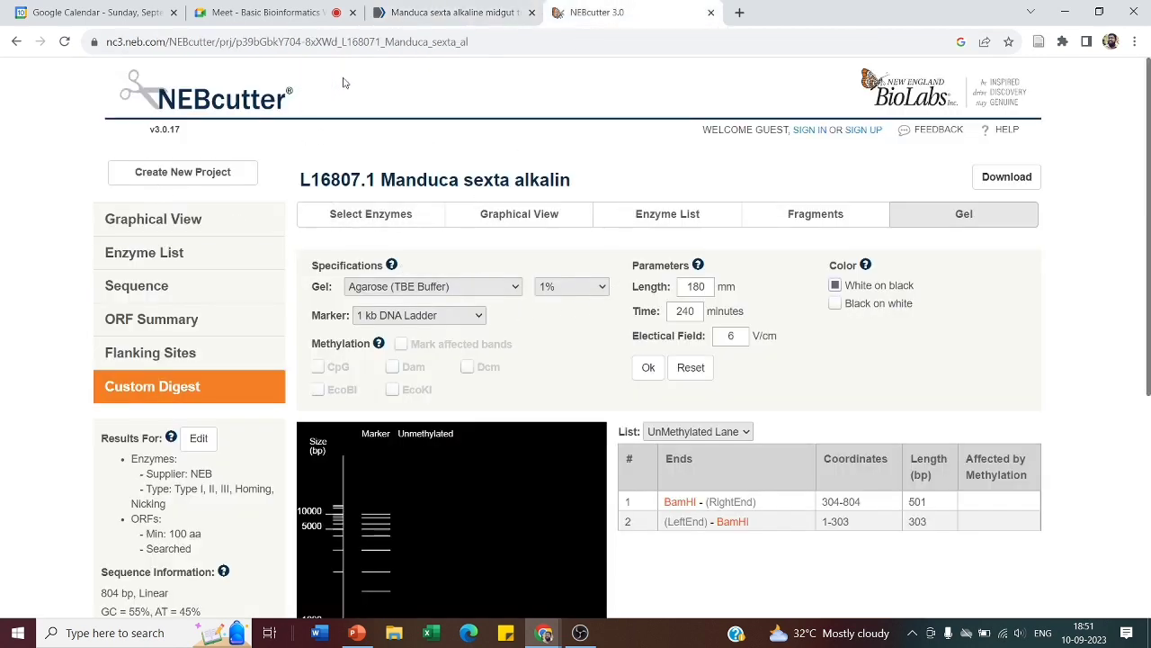
Step: Close the NCBI trypsin record and the NEBcutter page, returning to the Google Meet call
click(479, 9)
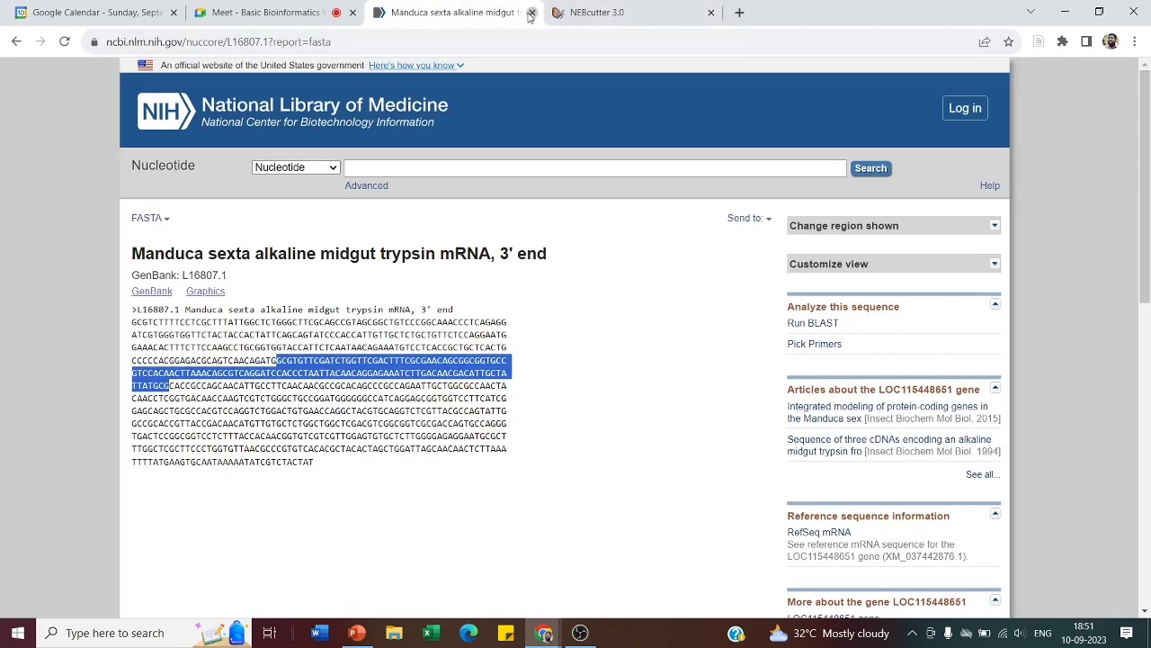
click(531, 12)
click(531, 13)
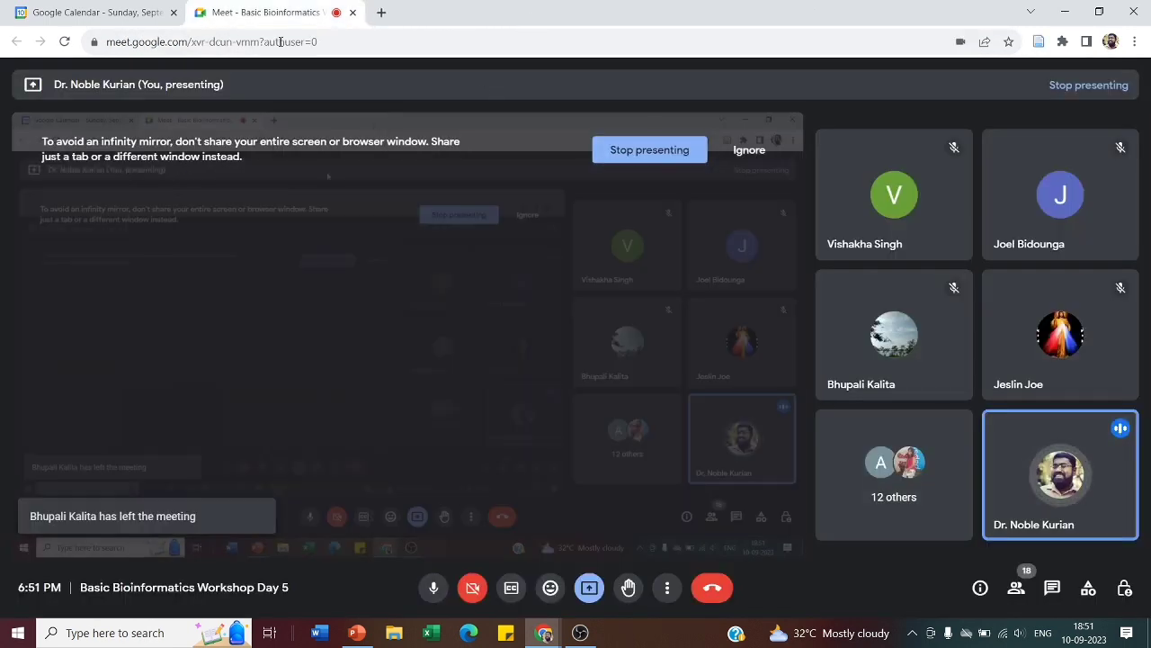